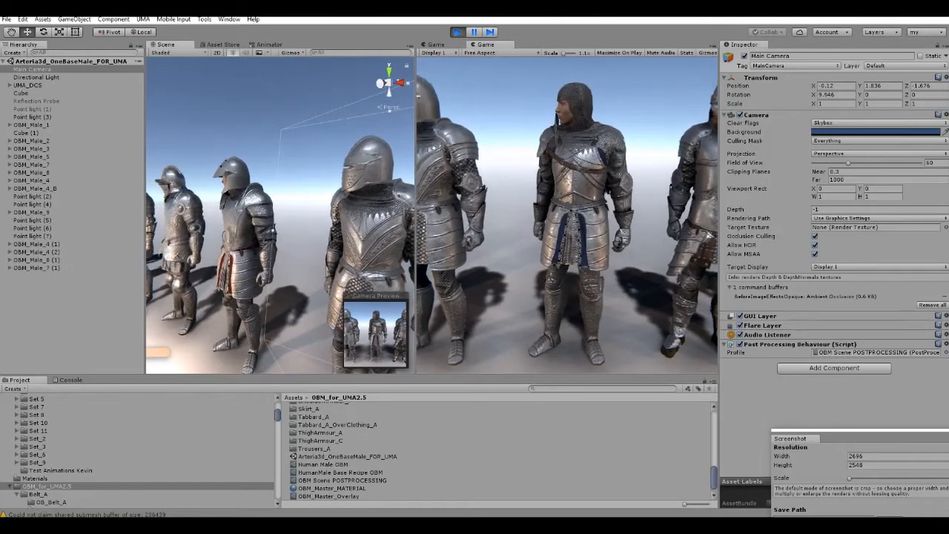
Turn the Scene view to look at the row of armoured characters from the front.
right_drag(290, 215, 226, 215)
right_drag(340, 235, 318, 248)
right_drag(318, 248, 307, 247)
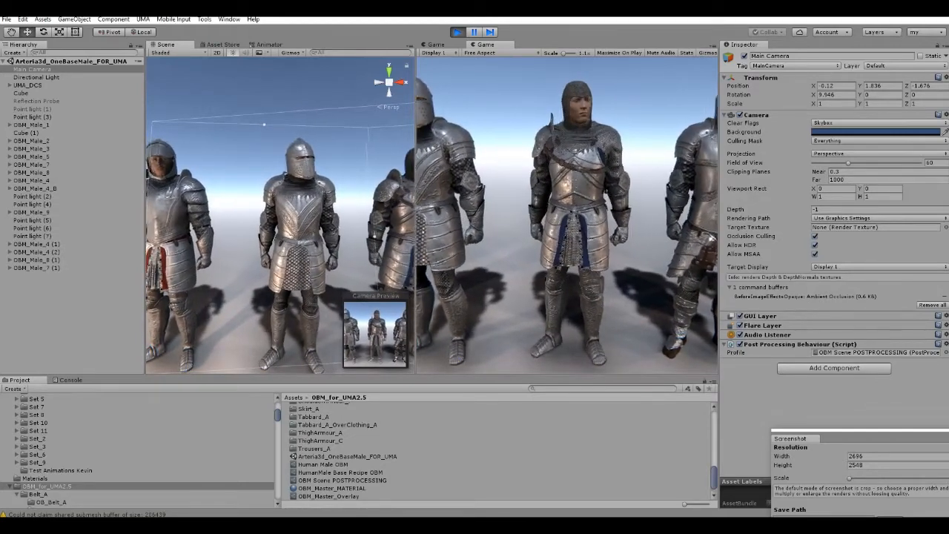
Find and open the Helmet_C folder within the OBM_for_UMA2.5 assets.
scroll(138, 450, down, 3)
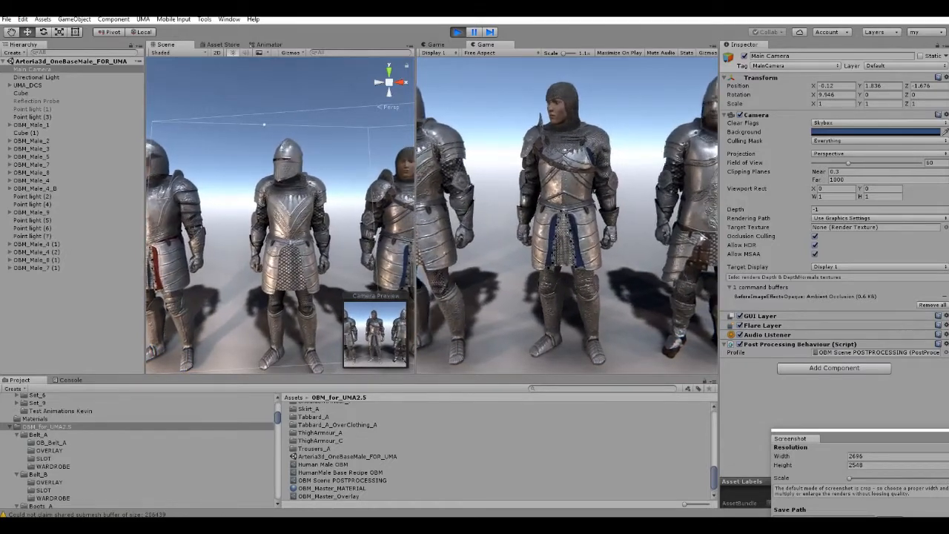
scroll(138, 451, down, 10)
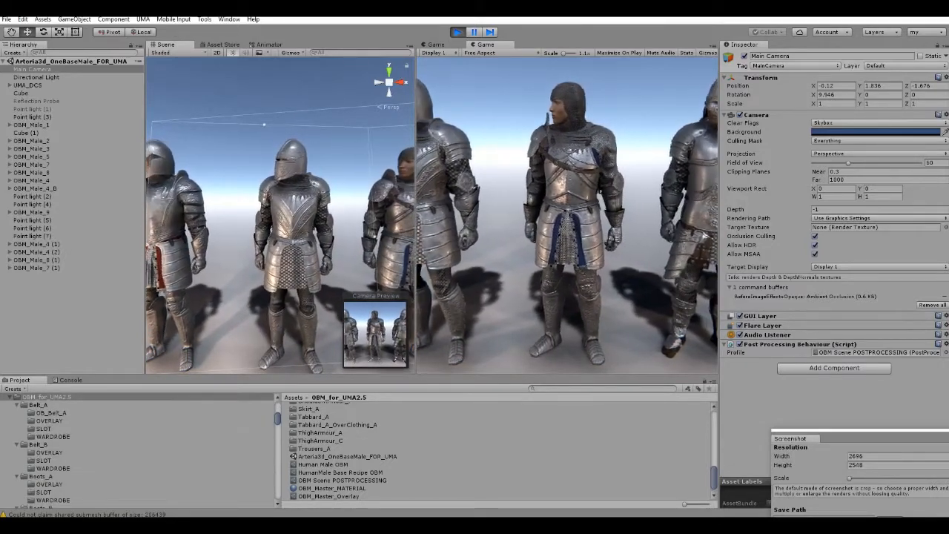
scroll(137, 450, down, 5)
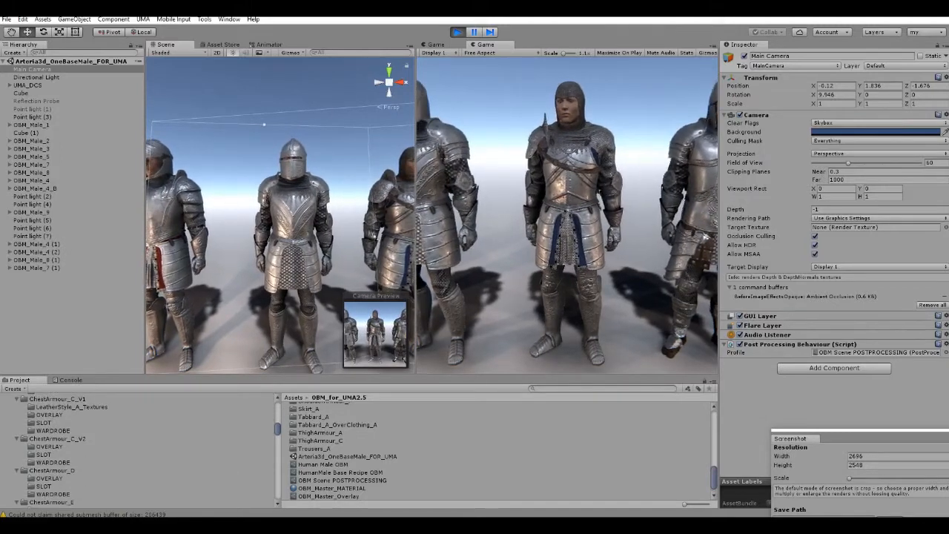
scroll(64, 451, down, 5)
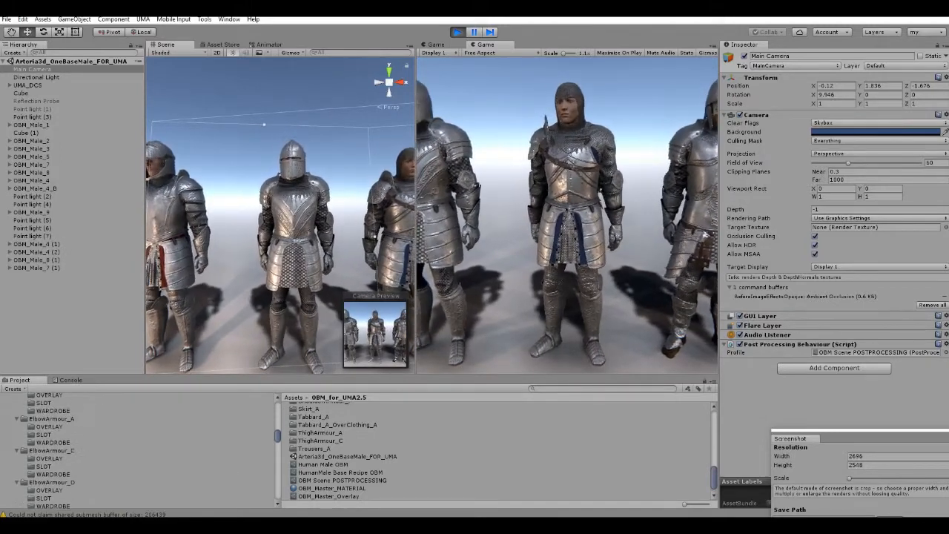
scroll(64, 451, down, 3)
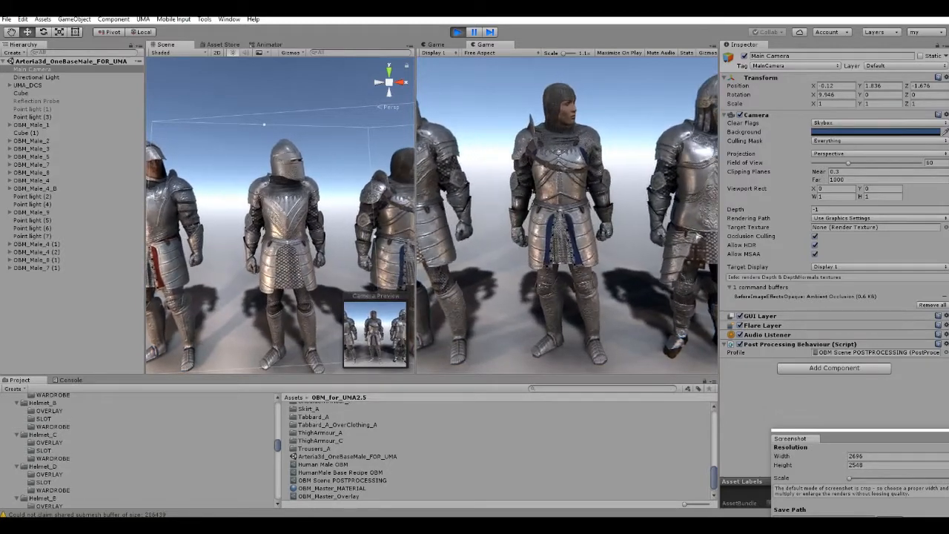
click(43, 434)
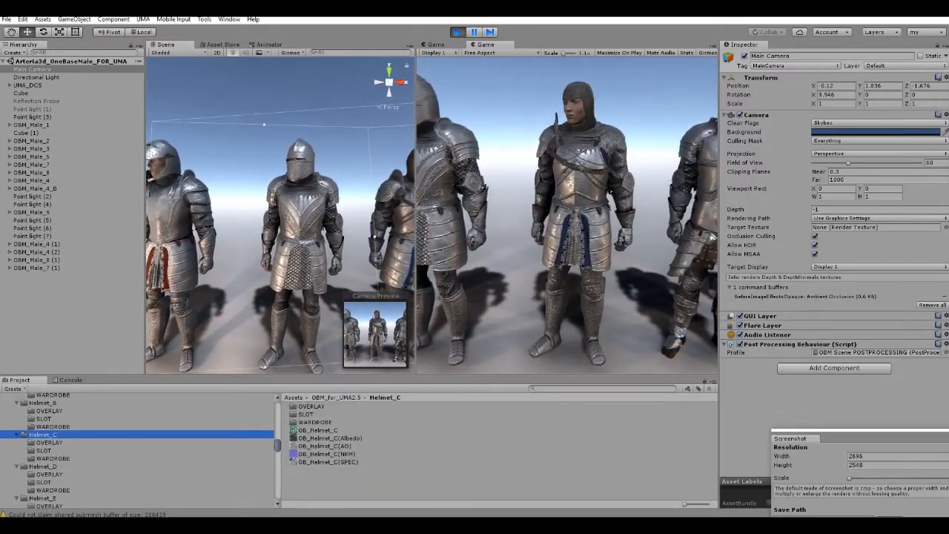
Examine the contents of Helmet_C's OVERLAY, SLOT and WARDROBE subfolders, ending with WARDROBE.
key(Down)
key(Down)
key(Down)
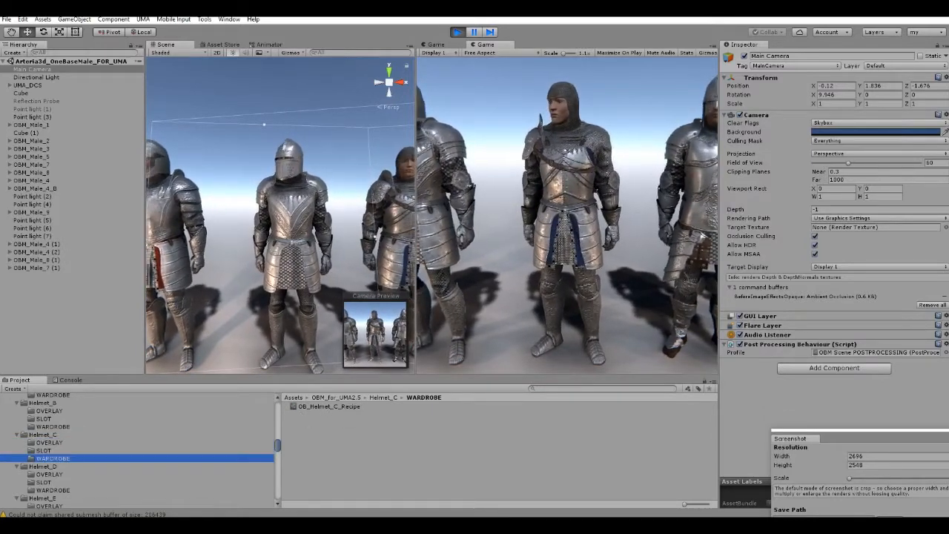
click(49, 443)
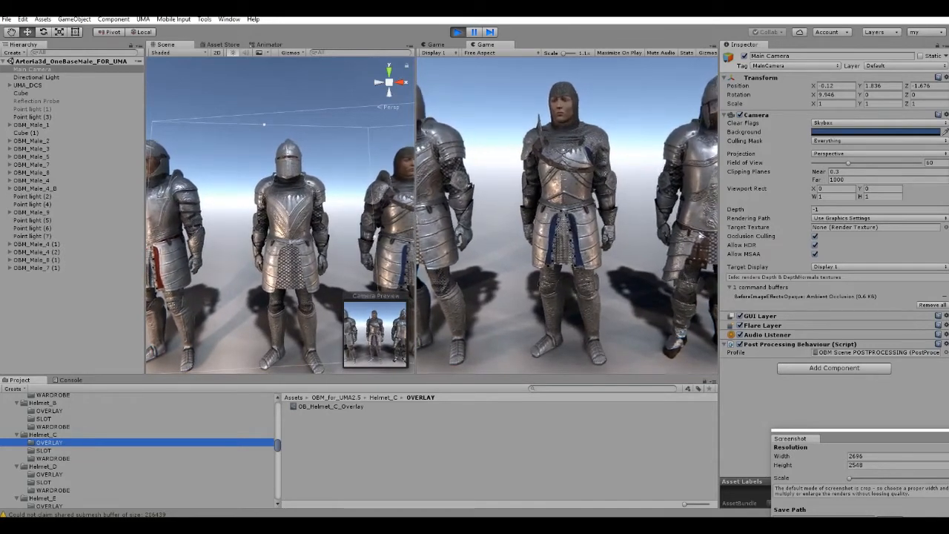
click(44, 451)
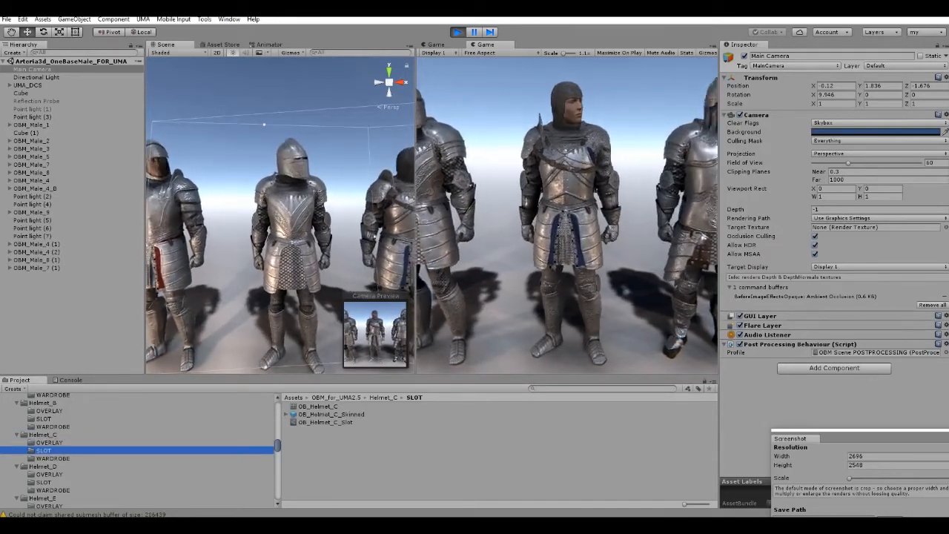
click(52, 458)
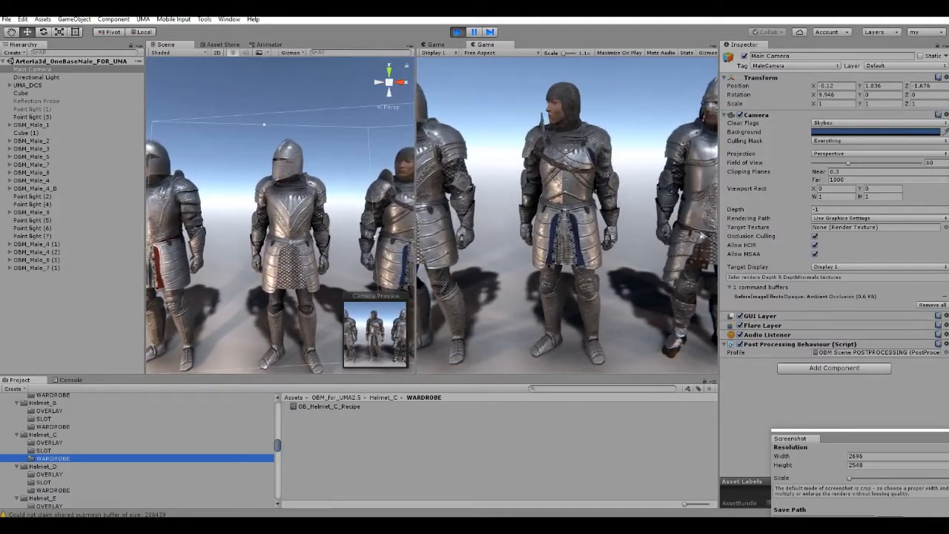
Look through the clothing and armour folders listed after Helmet_C, down to Trousers_A.
scroll(137, 451, down, 6)
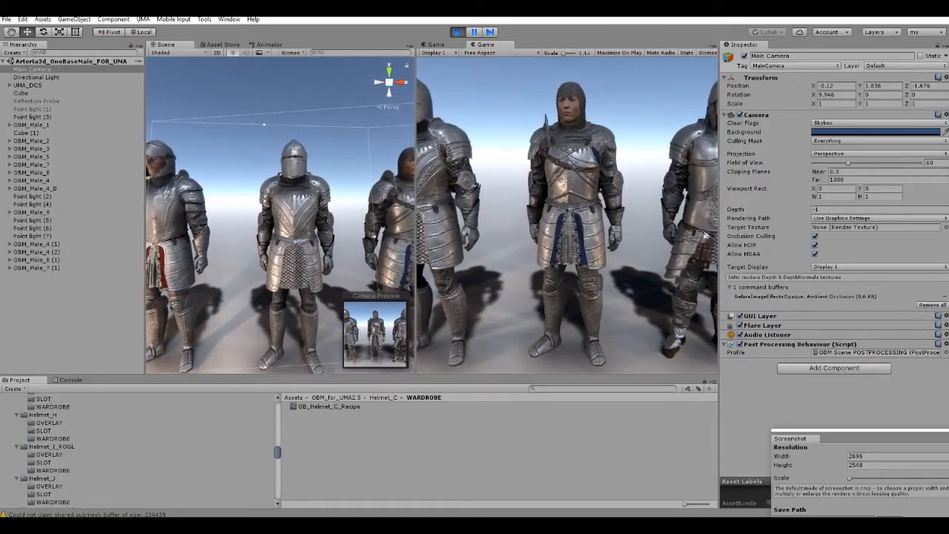
scroll(137, 451, down, 2)
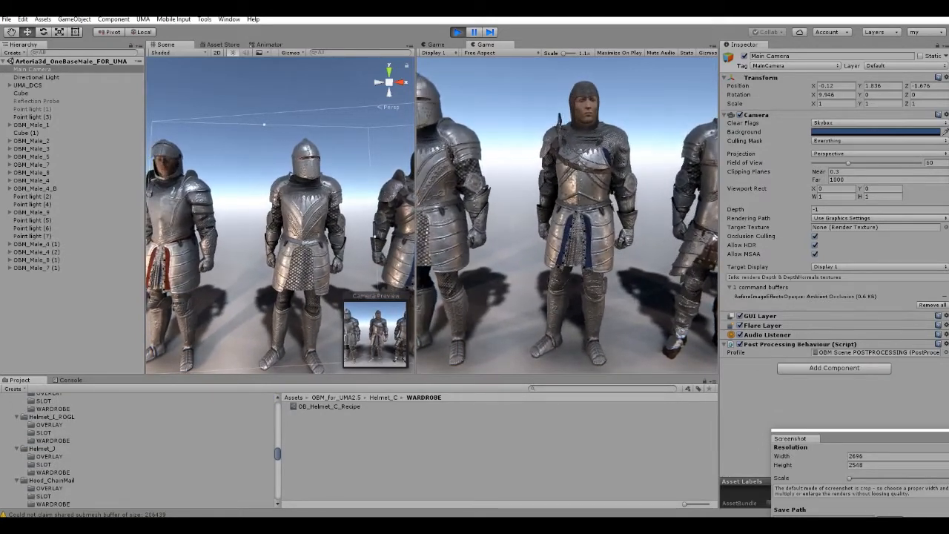
scroll(137, 451, down, 12)
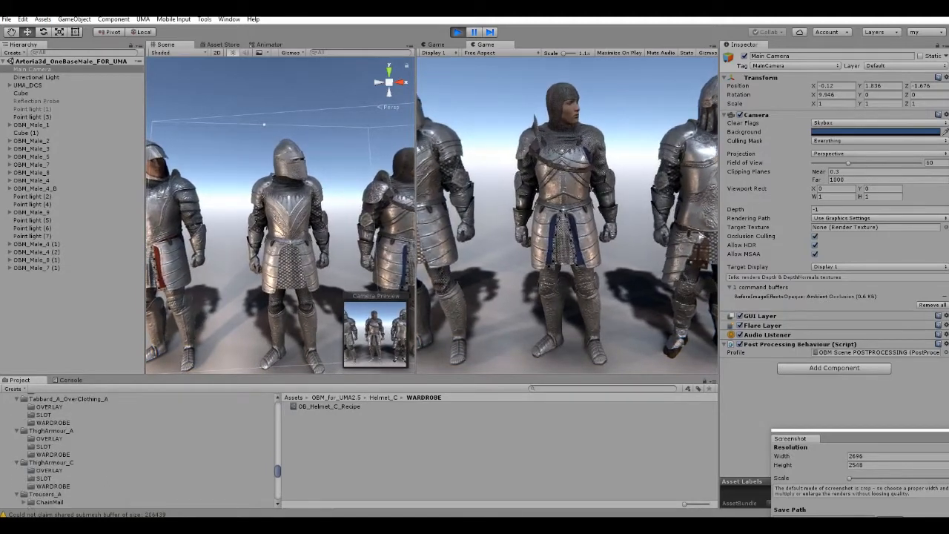
scroll(137, 451, down, 5)
scroll(137, 451, up, 5)
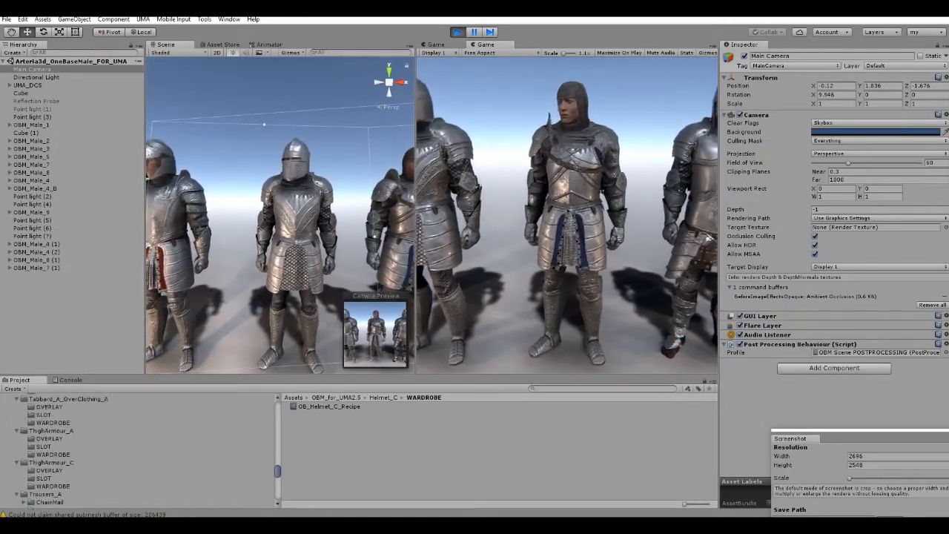
scroll(137, 451, down, 2)
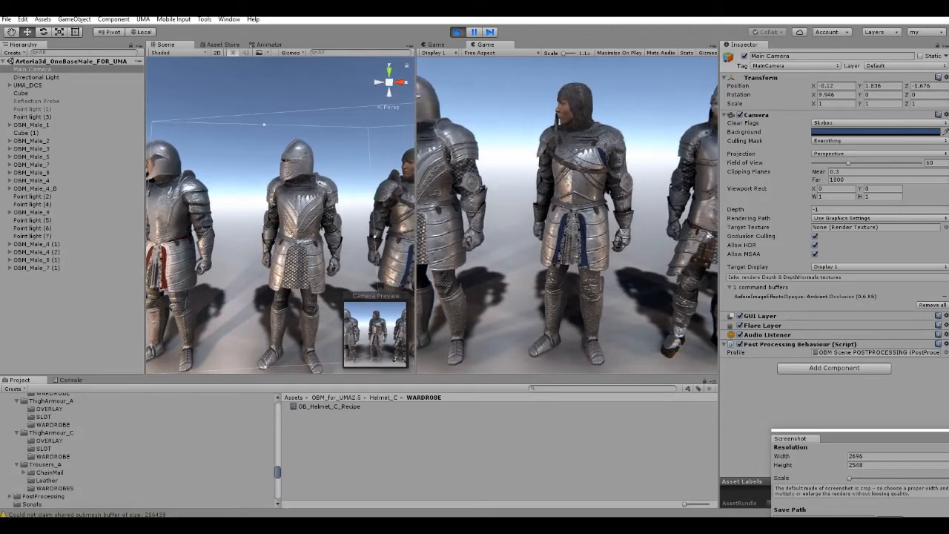
Go back through the armour folders and open ChestArmour_F to show its textures and subfolders.
scroll(137, 451, up, 4)
scroll(137, 451, up, 2)
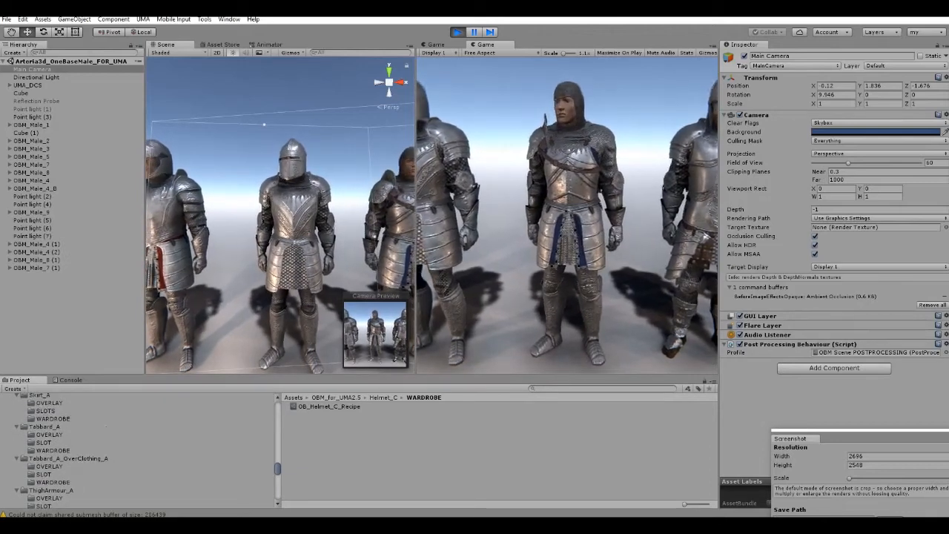
scroll(137, 451, up, 4)
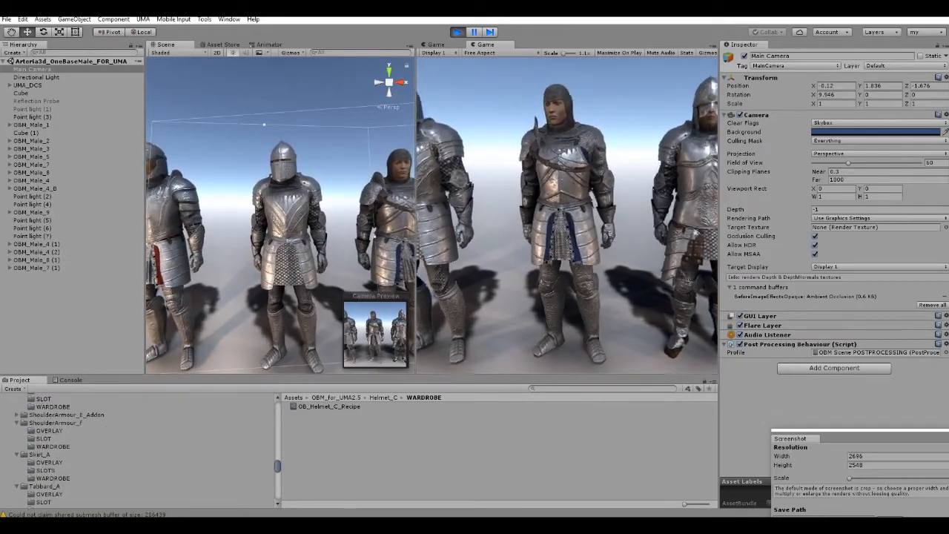
scroll(137, 451, up, 6)
scroll(137, 451, up, 8)
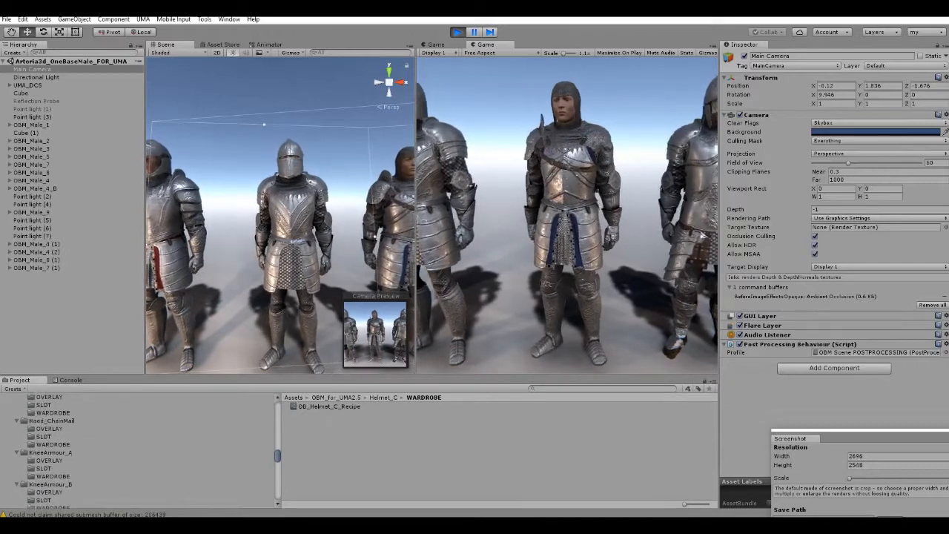
scroll(137, 451, up, 9)
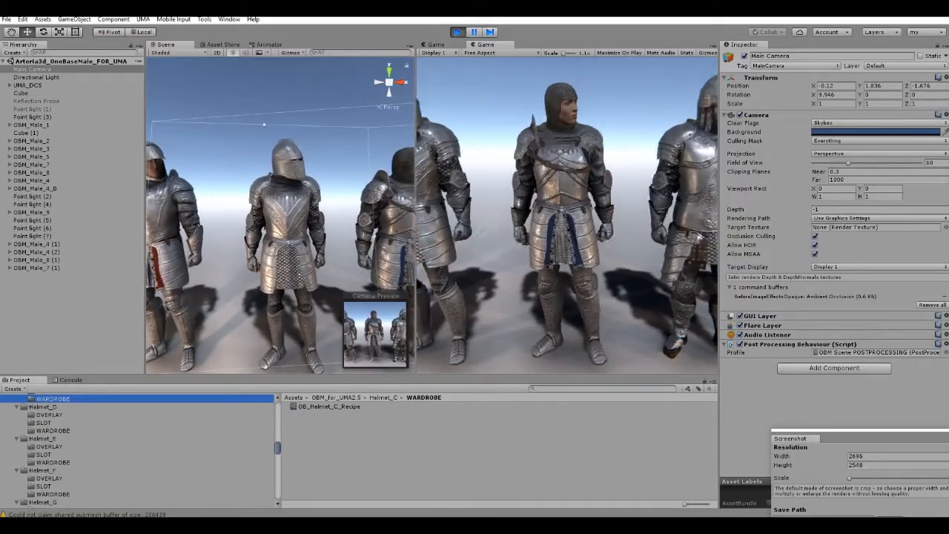
scroll(138, 451, up, 4)
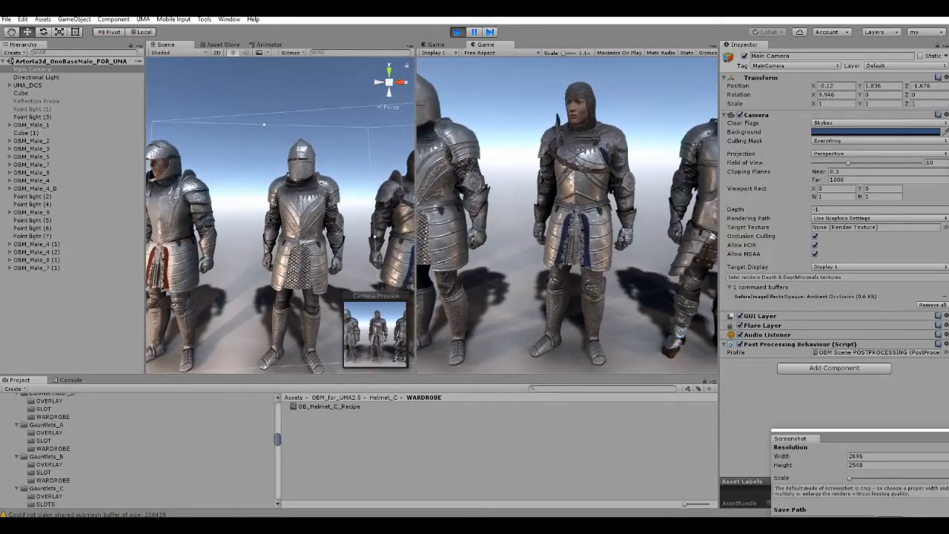
scroll(137, 451, up, 5)
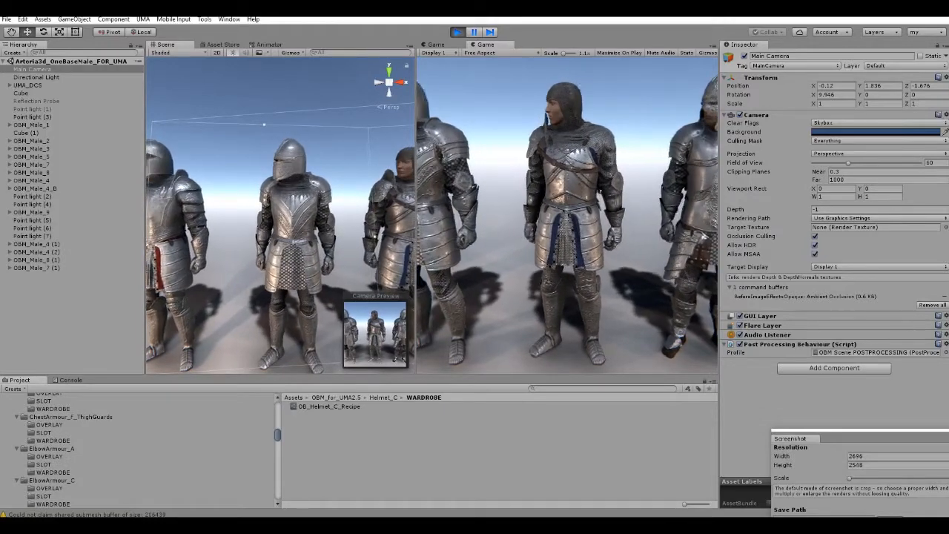
scroll(138, 451, up, 1)
click(52, 415)
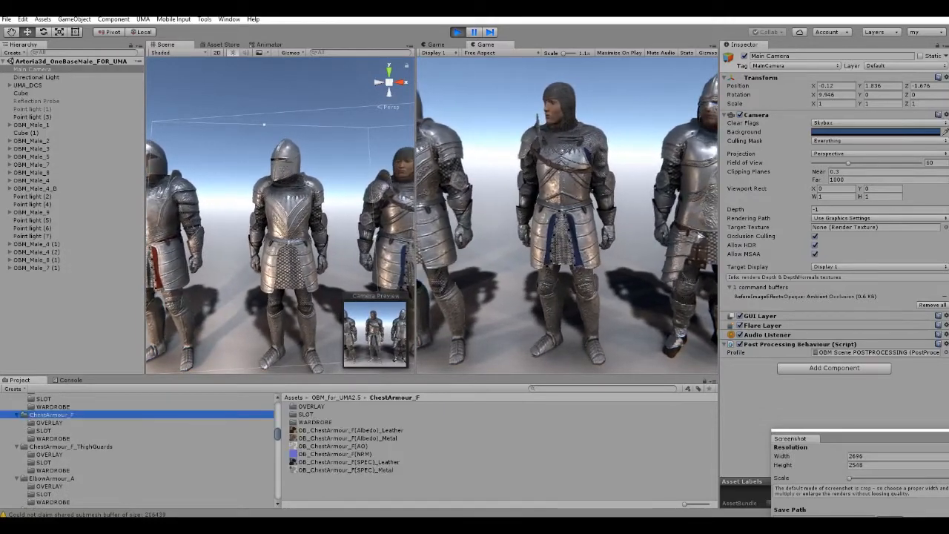
Examine ChestArmour_F's SLOT and OVERLAY subfolders, then the leather and metal recipes in its WARDROBE.
click(44, 431)
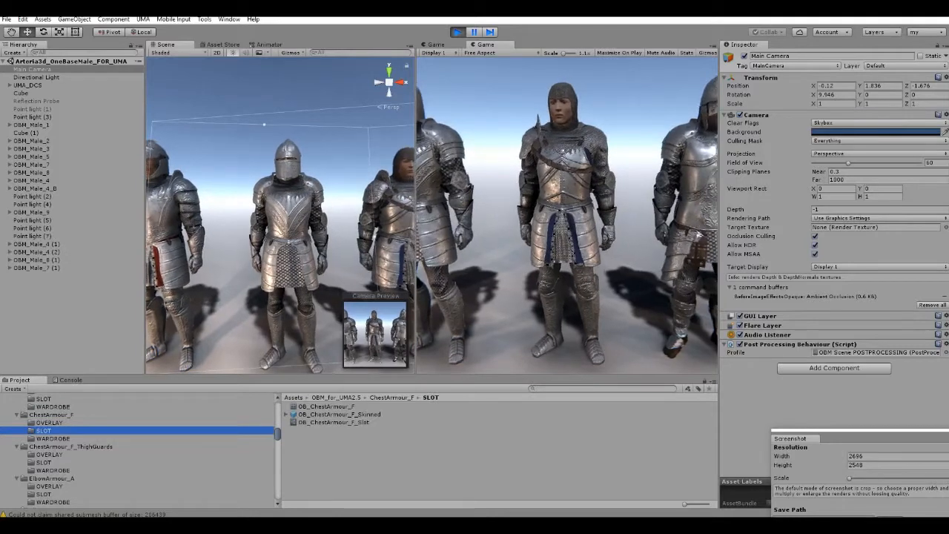
click(49, 423)
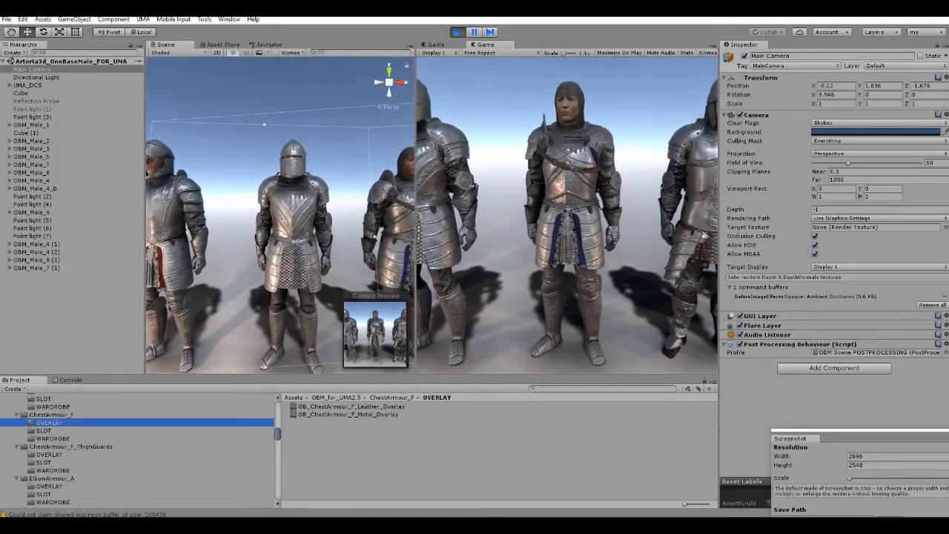
click(53, 439)
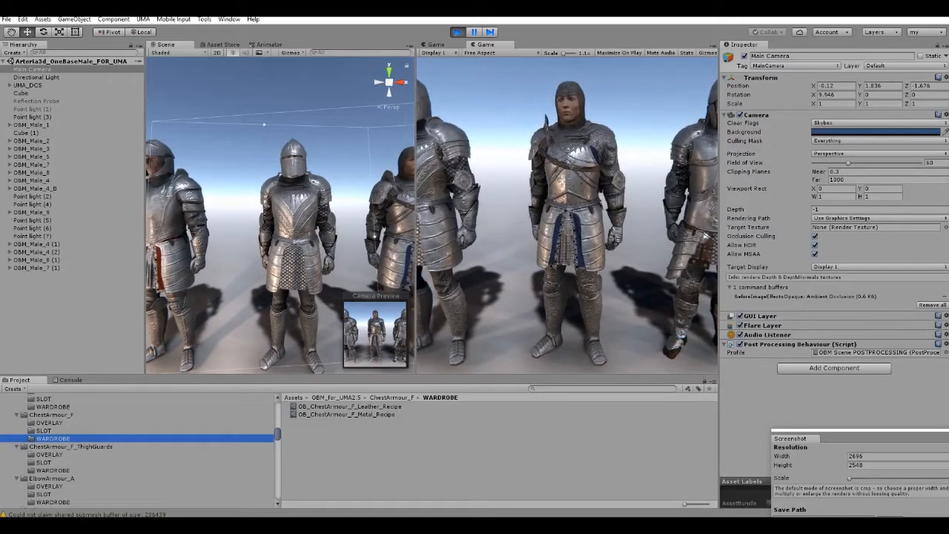
Find the Tabbard_A folder further down the asset list and open its WARDROBE subfolder.
scroll(137, 449, down, 10)
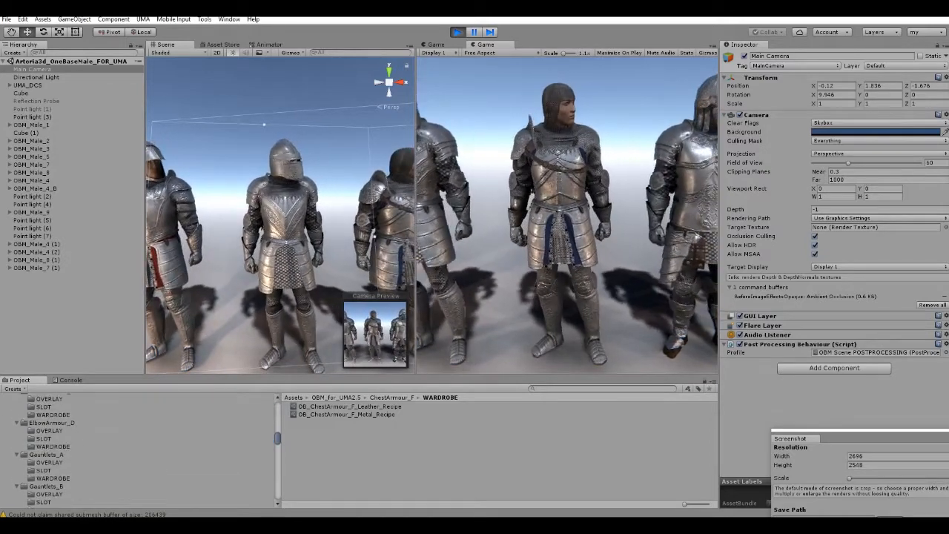
scroll(137, 449, down, 3)
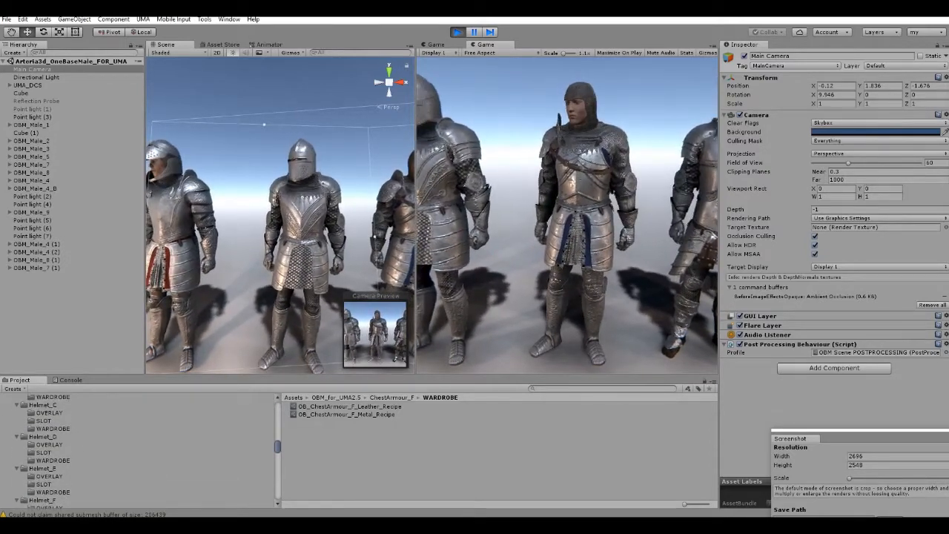
scroll(137, 449, down, 10)
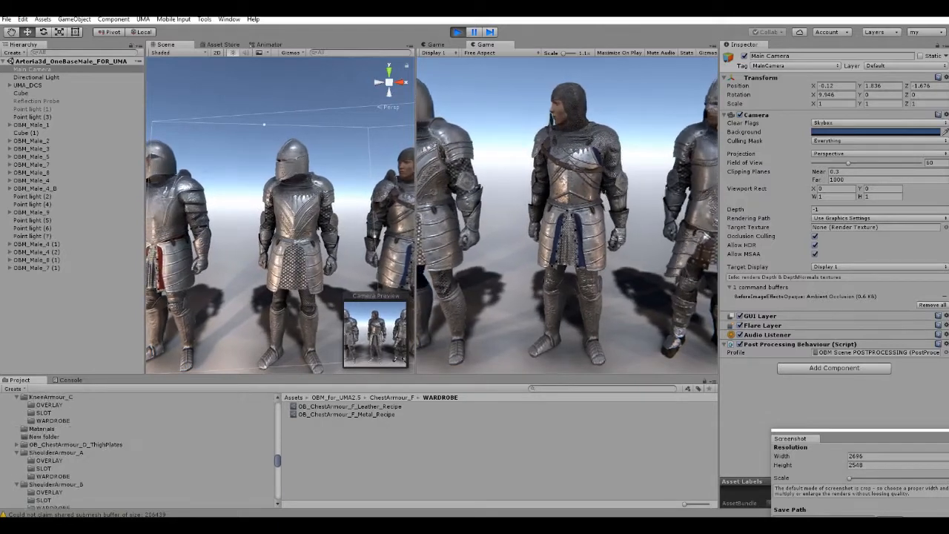
scroll(137, 449, down, 4)
scroll(137, 448, down, 4)
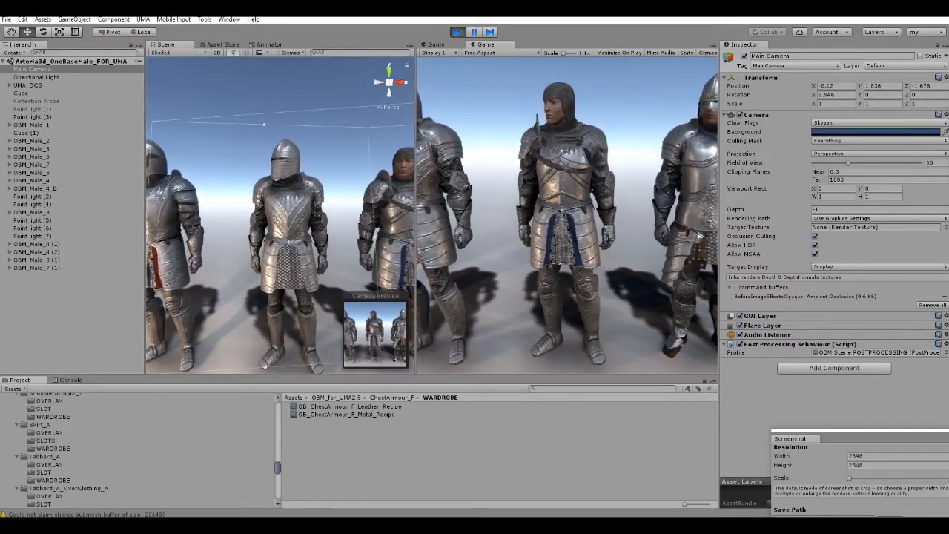
click(53, 480)
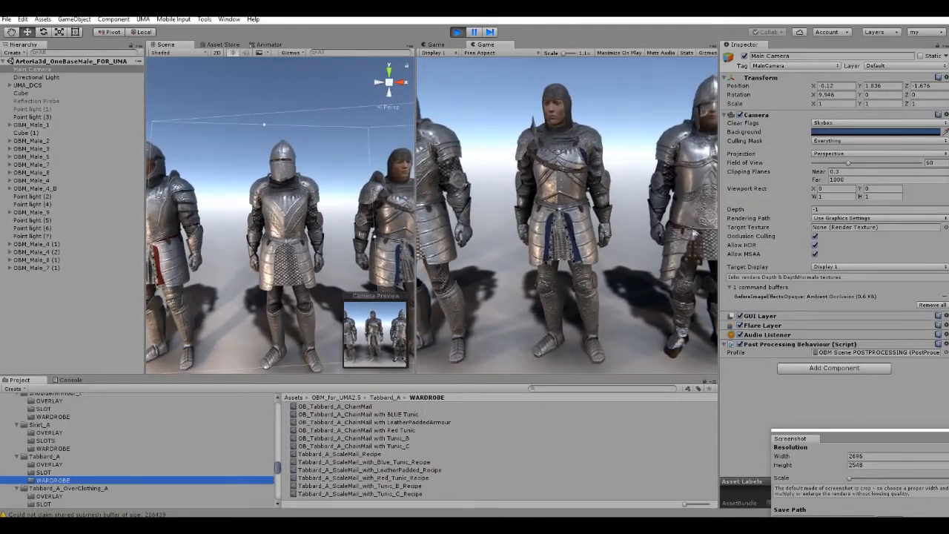
Compare Tabbard_A's SLOT and OVERLAY contents with its WARDROBE recipes, finishing on the WARDROBE subfolder.
click(44, 472)
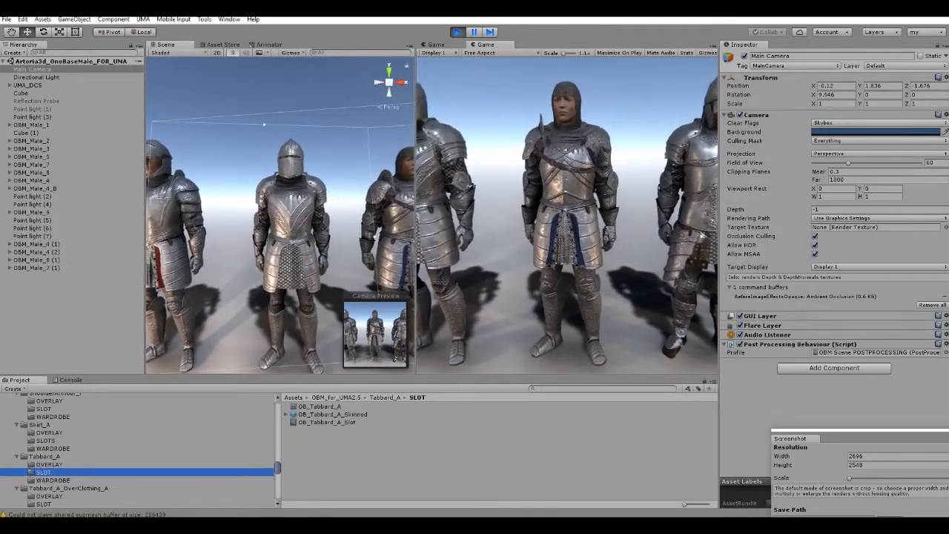
click(53, 480)
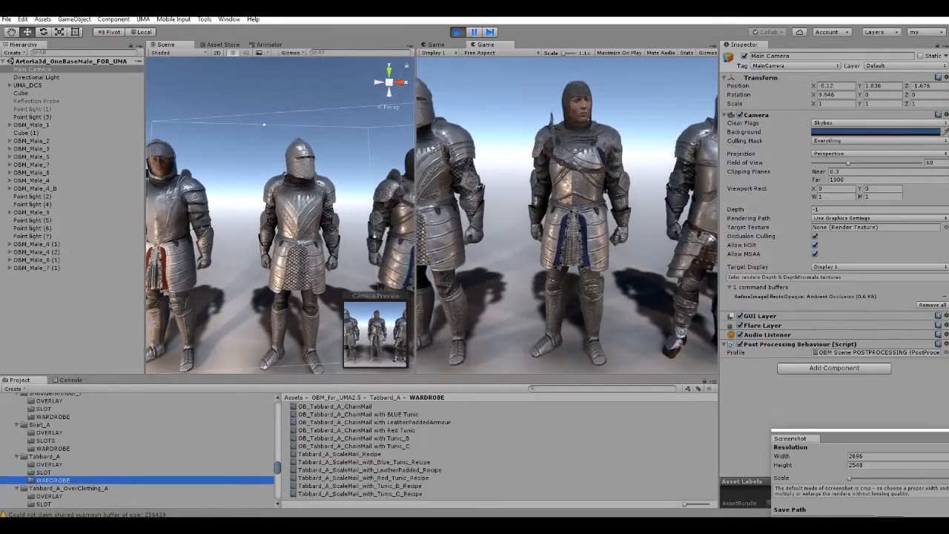
click(50, 464)
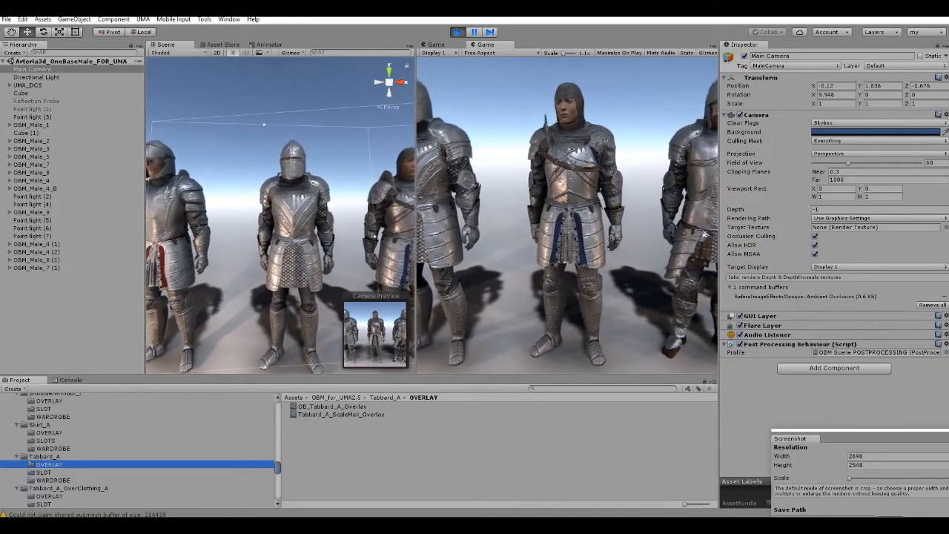
click(53, 481)
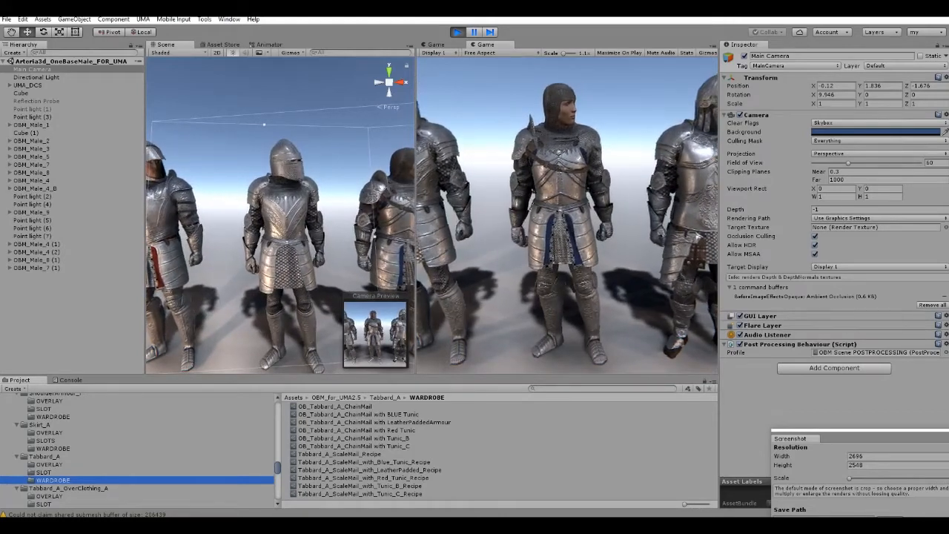
Compare Tabbard_A's chainmail and scale mail recipes, finishing with the slots and overlays of OB_Tabbard_A_ChainMail with Tunic_C.
click(335, 407)
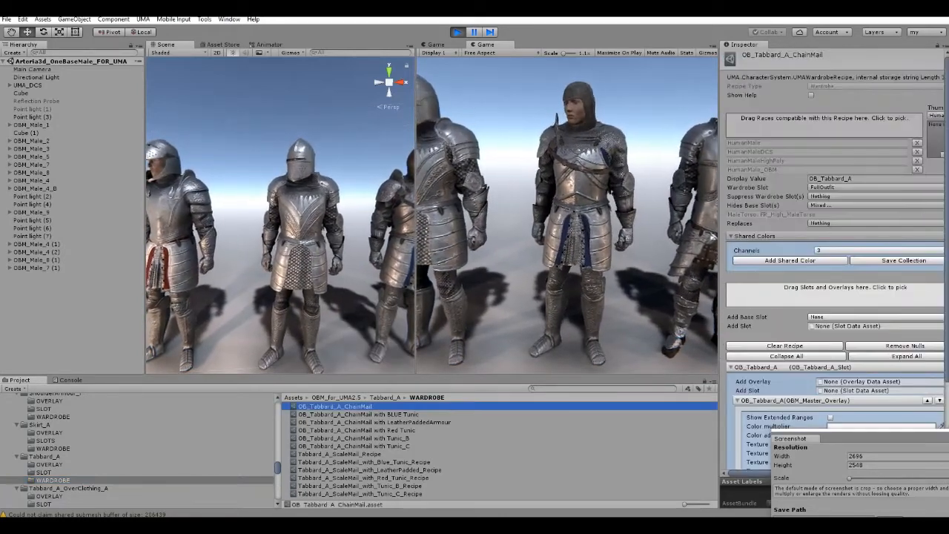
click(339, 454)
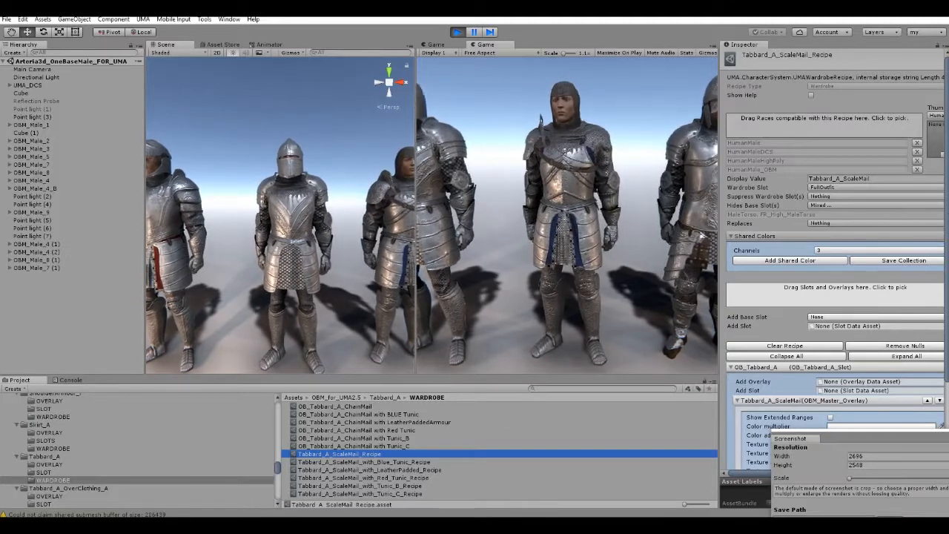
click(359, 414)
click(355, 446)
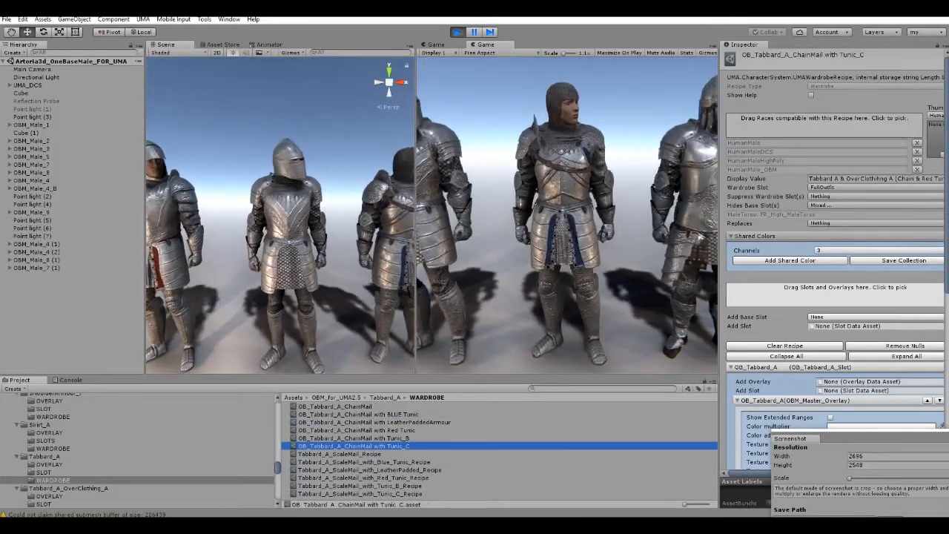
drag(853, 438, 625, 491)
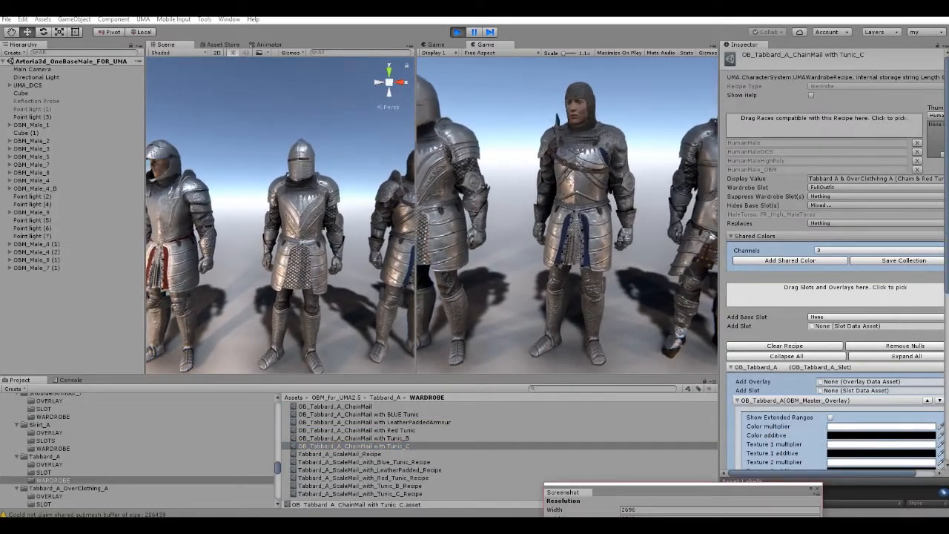
scroll(834, 259, down, 10)
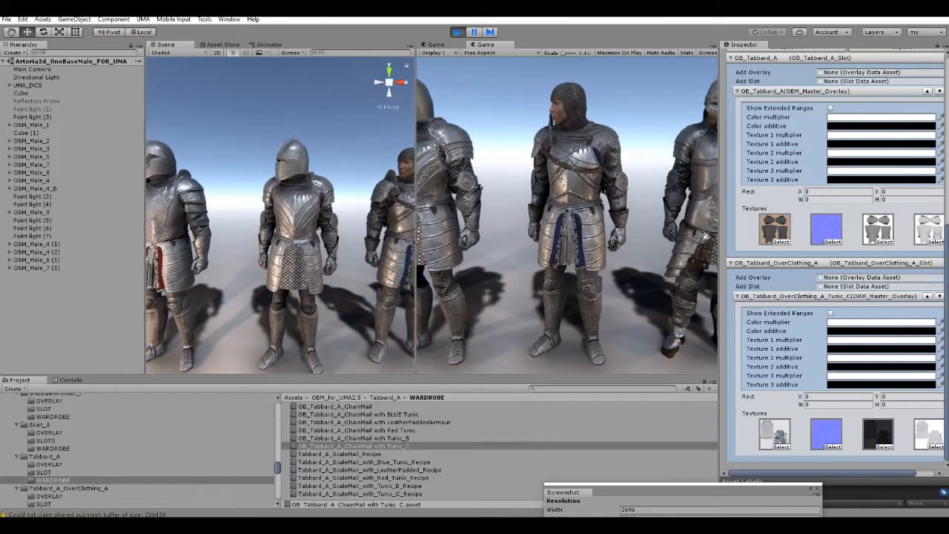
Fly along the row of armoured characters in the Scene view to examine the different outfit combinations.
right_drag(296, 222, 276, 221)
key(w)
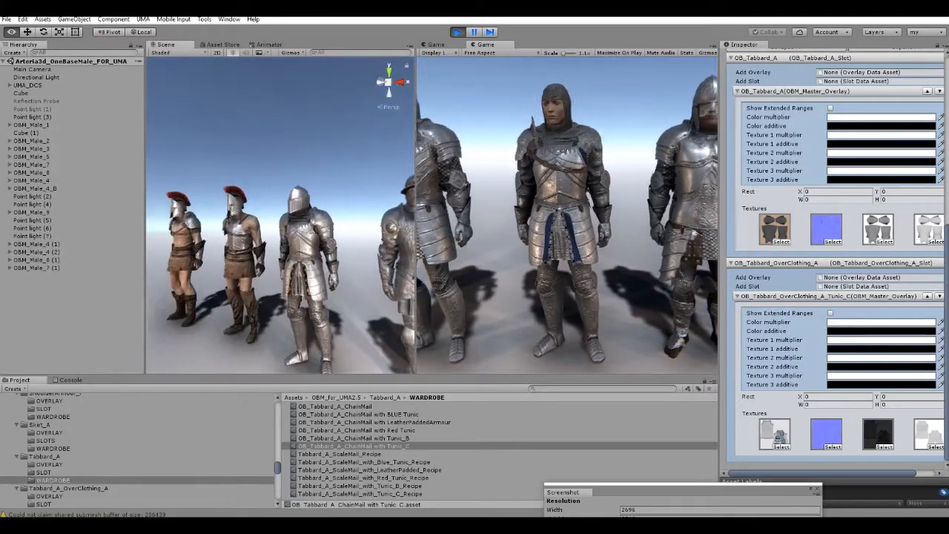
key(s)
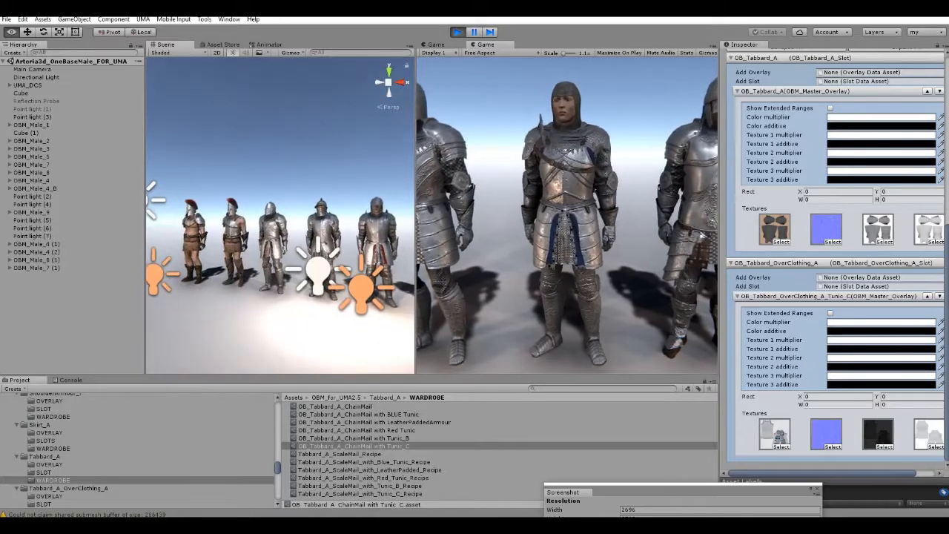
key(w)
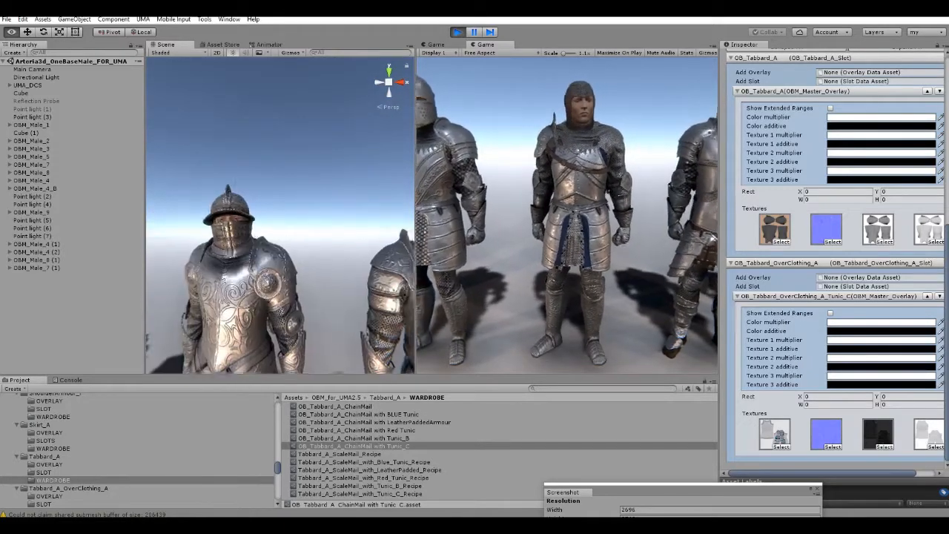
key(d)
right_drag(282, 215, 238, 218)
key(w)
key(w)
key(a)
key(a)
key(a)
key(w)
key(s)
key(d)
key(w)
key(a)
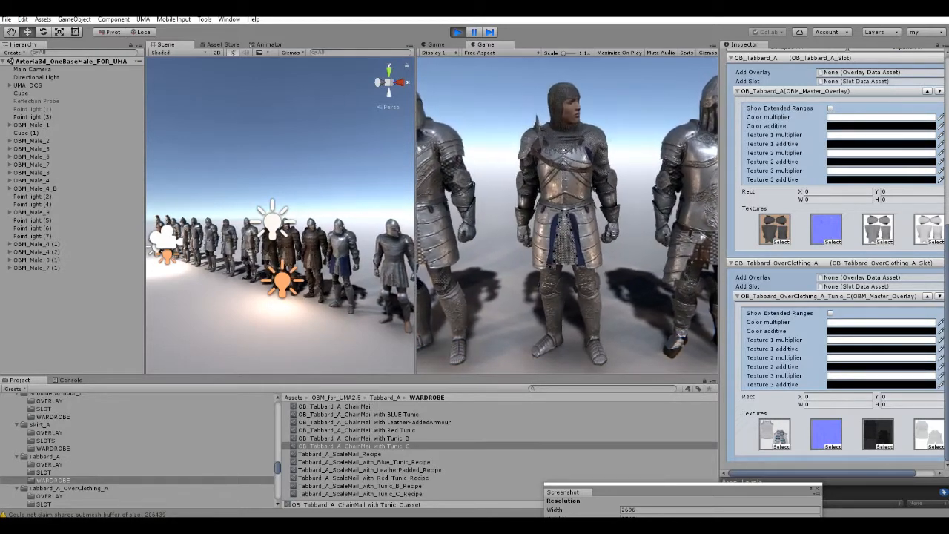
Return along the row in the Scene view and examine the characters wearing red-crested helmets.
right_drag(238, 217, 304, 224)
key(w)
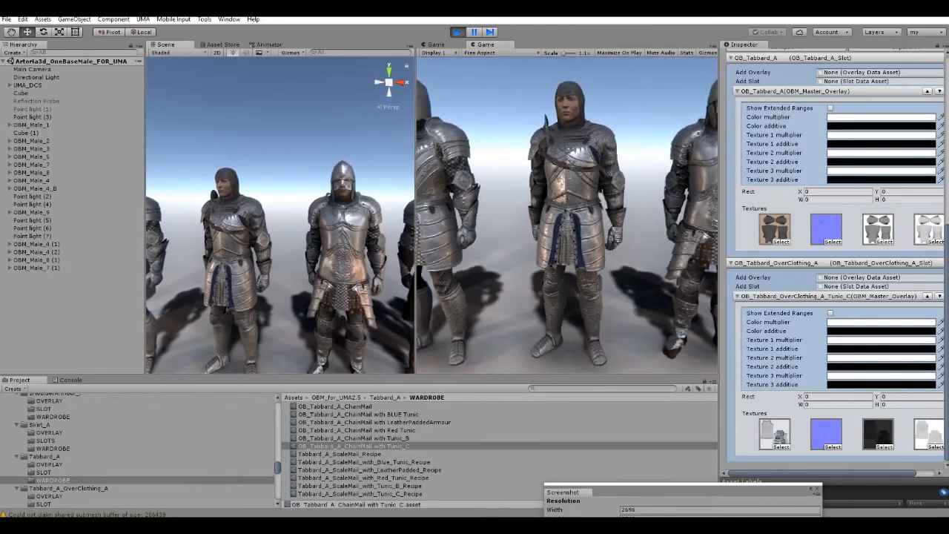
right_drag(304, 224, 307, 227)
middle_drag(297, 215, 287, 245)
right_drag(287, 245, 264, 217)
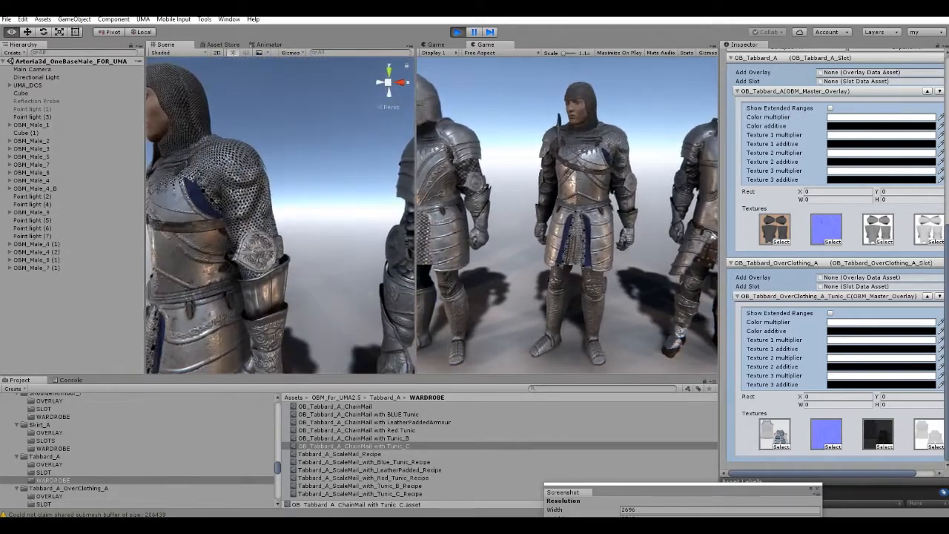
key(w)
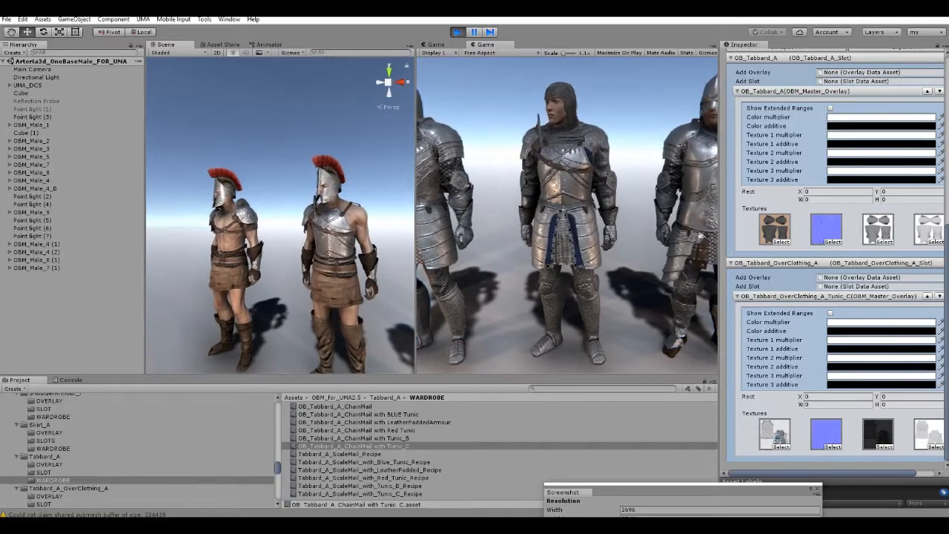
Stop the running scene and deactivate OBM_Male_2 through OBM_Male_4_B and OBM_Male_4 (1) through OBM_Male_7 (1).
key(ctrl+p)
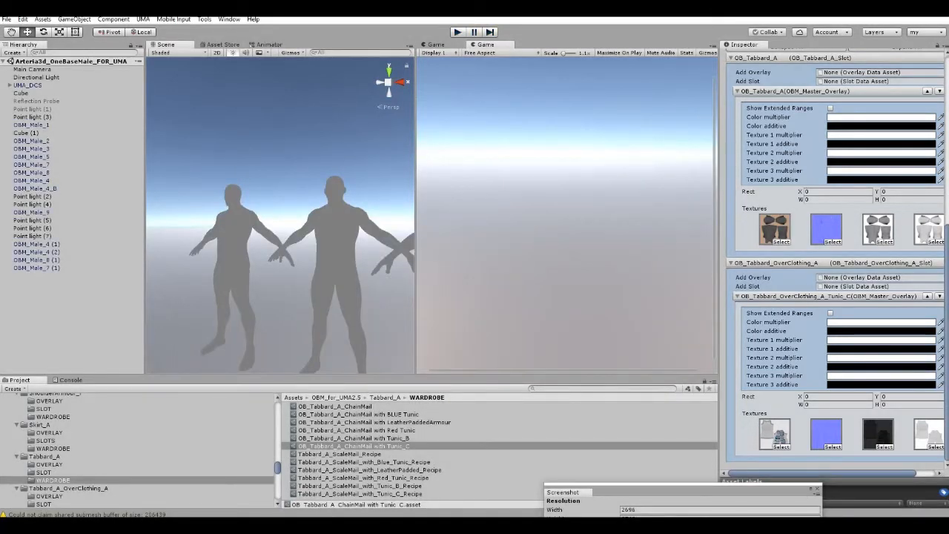
click(32, 140)
shift+click(35, 189)
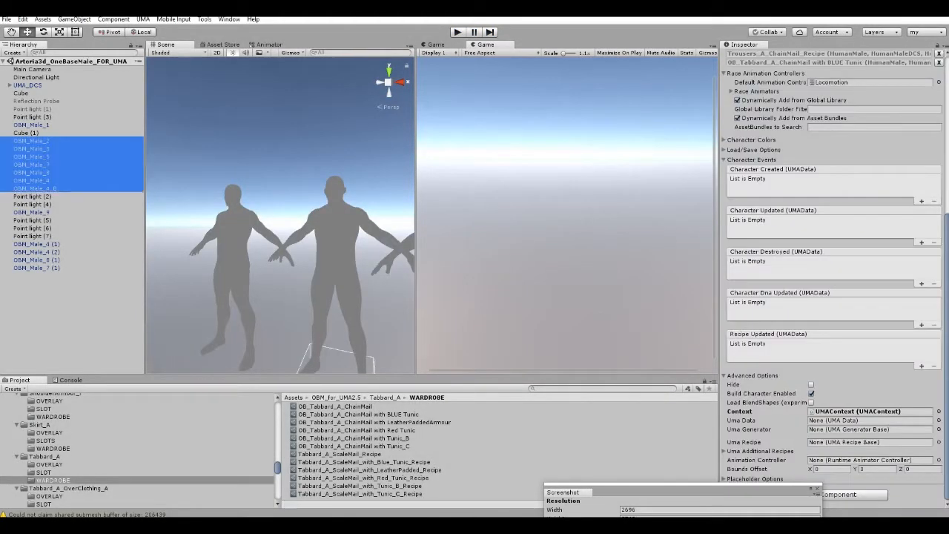
click(744, 56)
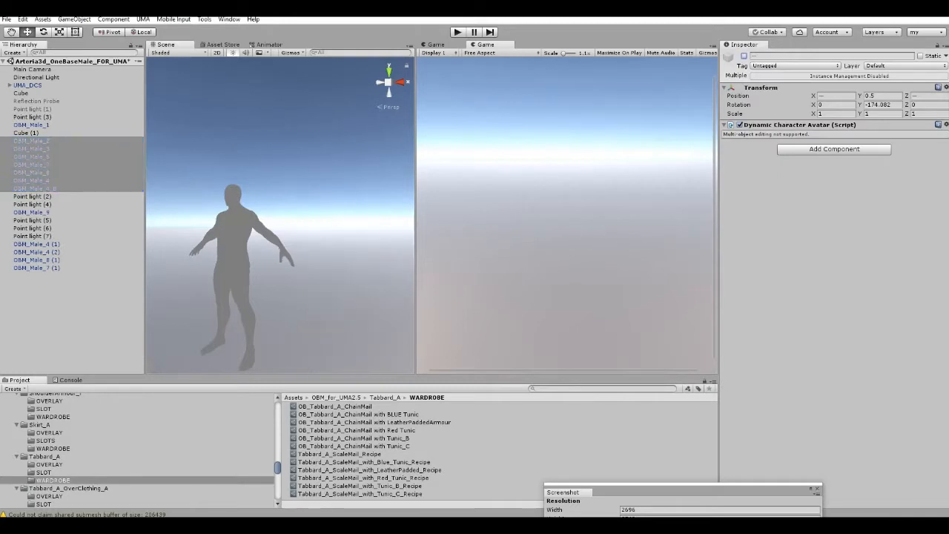
click(36, 244)
shift+click(36, 268)
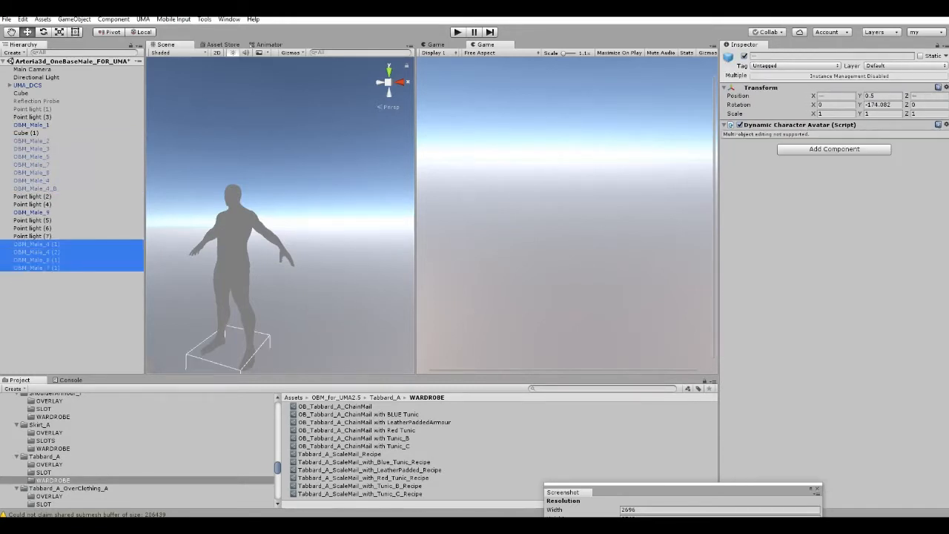
click(744, 56)
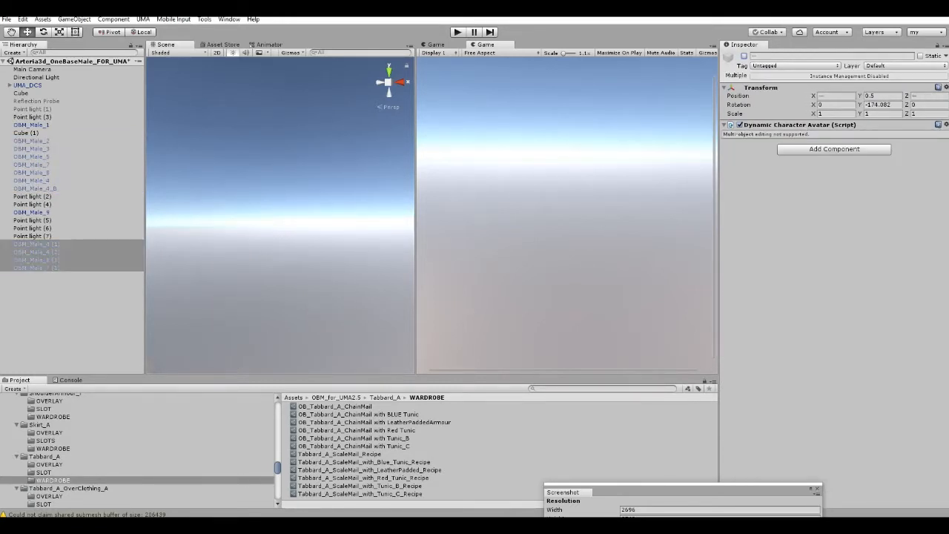
Look over the remaining characters and Point lights (5) to (7), framing Point light (6) in the Scene view.
click(35, 188)
right_drag(280, 215, 285, 247)
click(285, 281)
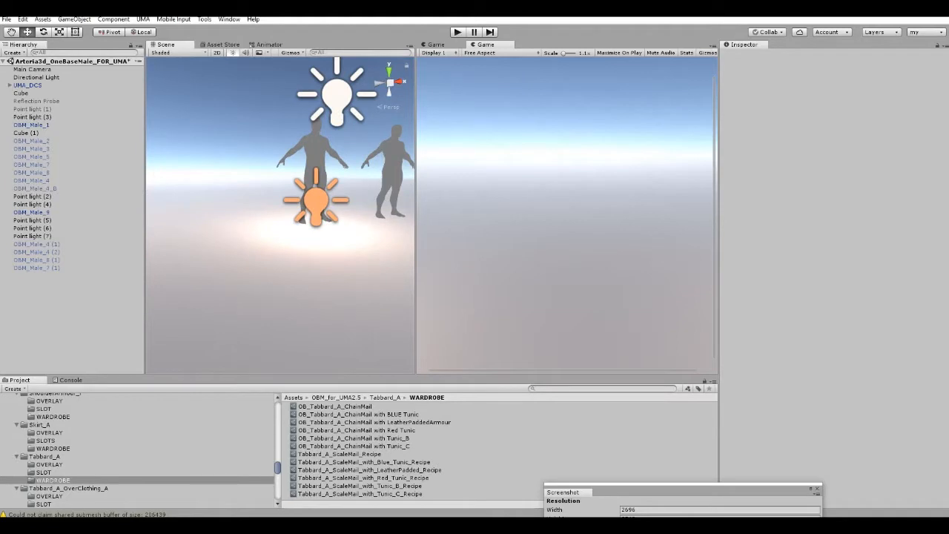
click(32, 140)
click(32, 220)
click(32, 228)
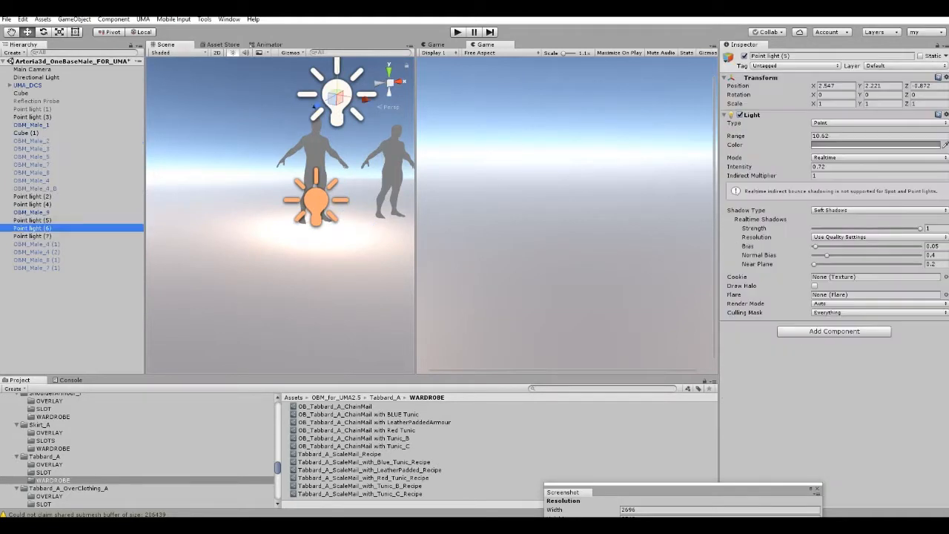
click(32, 236)
click(32, 228)
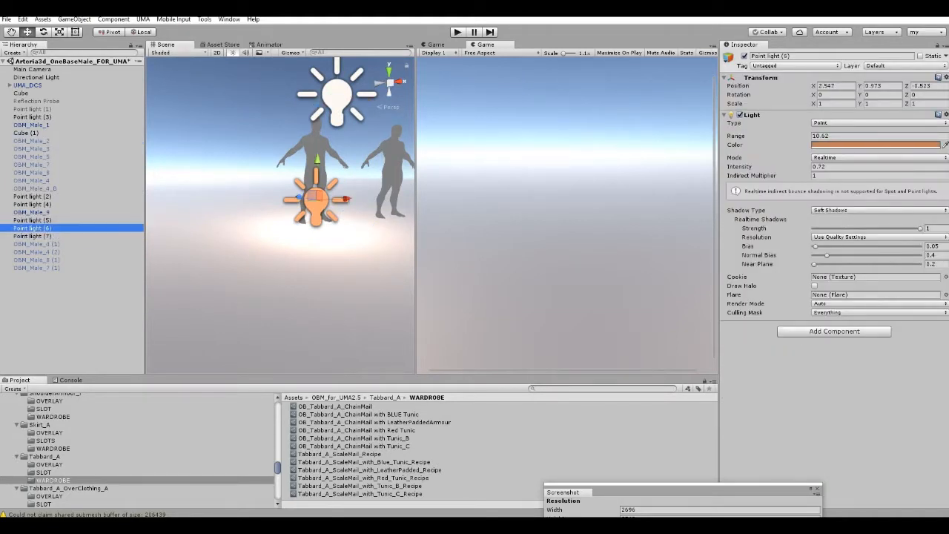
key(f)
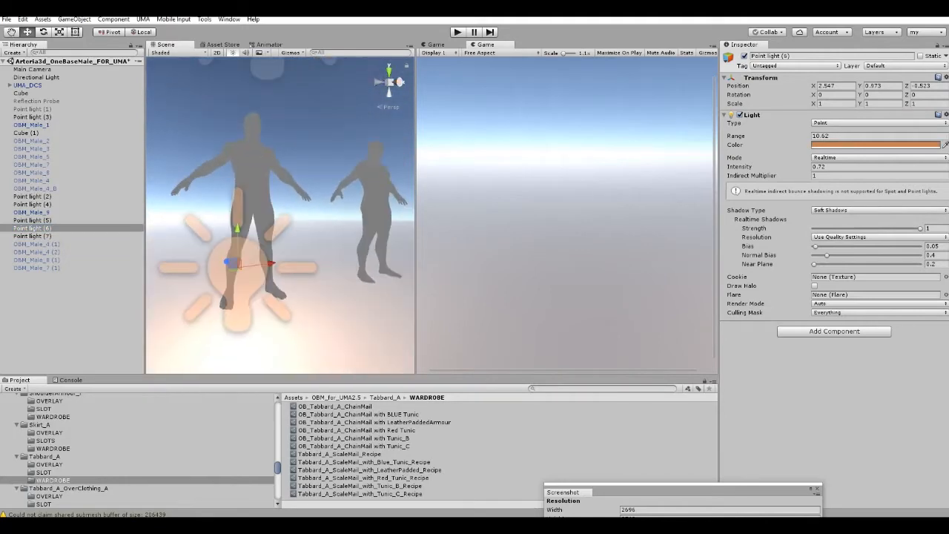
Move OBM_Male_1 in front of the camera, to about X 0.33, Z 0.37.
click(32, 125)
scroll(280, 215, down, 8)
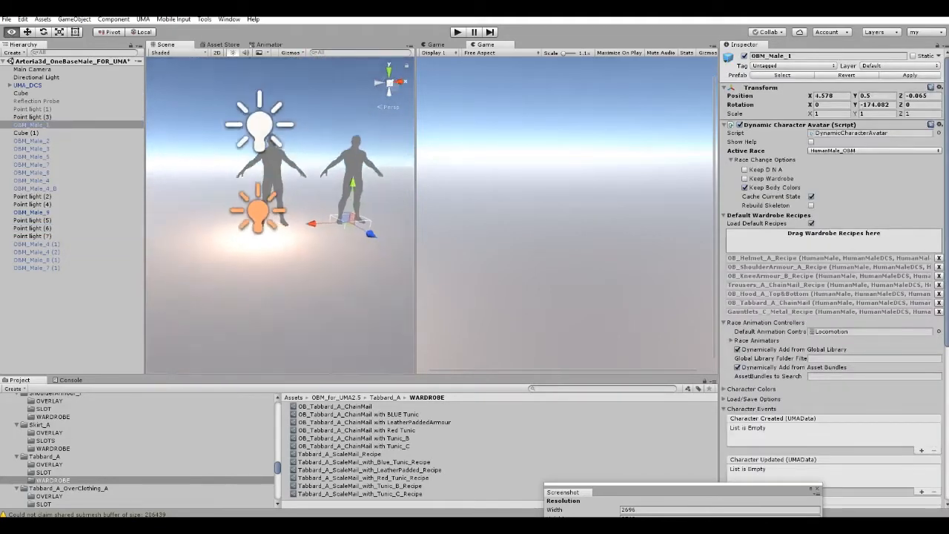
drag(339, 212, 125, 210)
mouse_move(252, 230)
right_down()
mouse_move(204, 215)
mouse_move(197, 200)
mouse_move(248, 226)
right_up()
scroll(249, 226, down, 3)
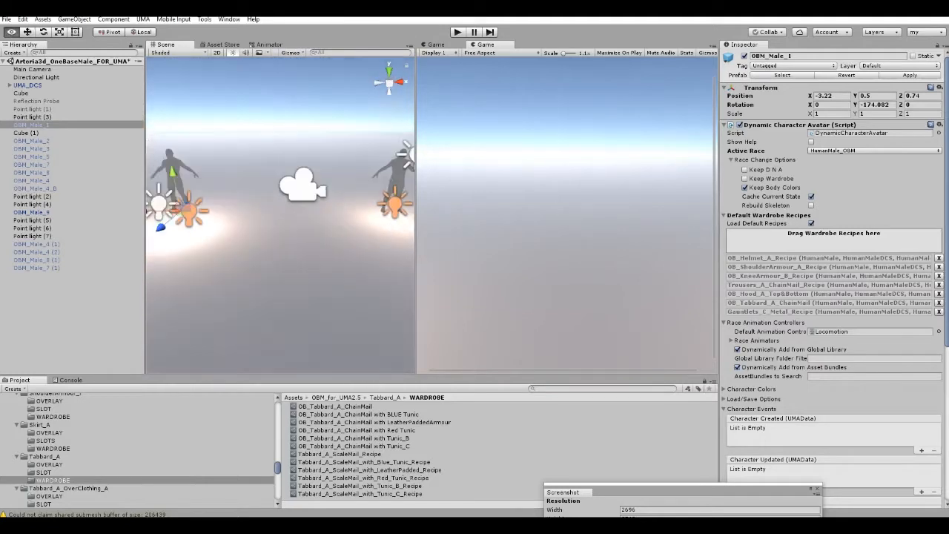
drag(153, 212, 255, 184)
Select Point light (3) and Point light (7) together and move them towards OBM_Male_1.
click(199, 212)
shift+click(173, 204)
right_drag(254, 184, 269, 212)
key(w)
key(s)
key(d)
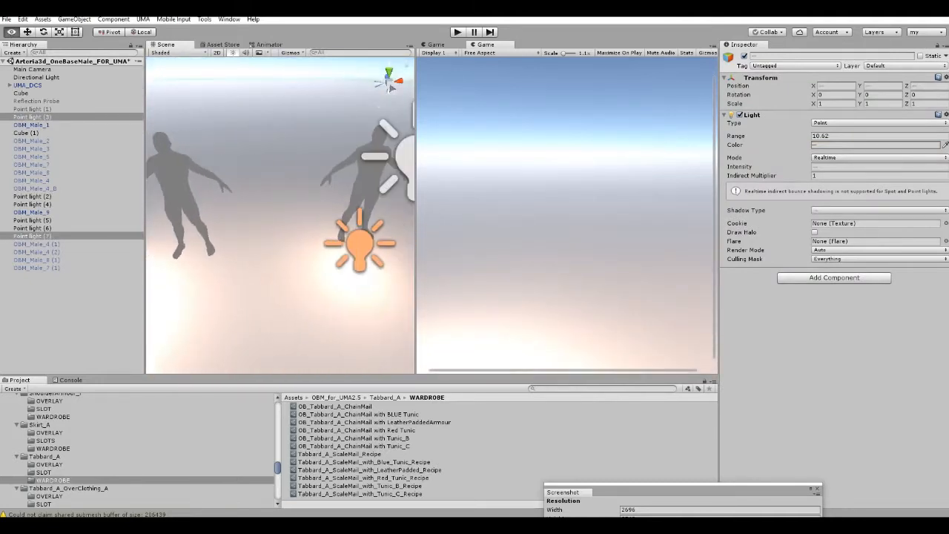
Deactivate OBM_Male_9 so that OBM_Male_1 is the only active character.
click(31, 124)
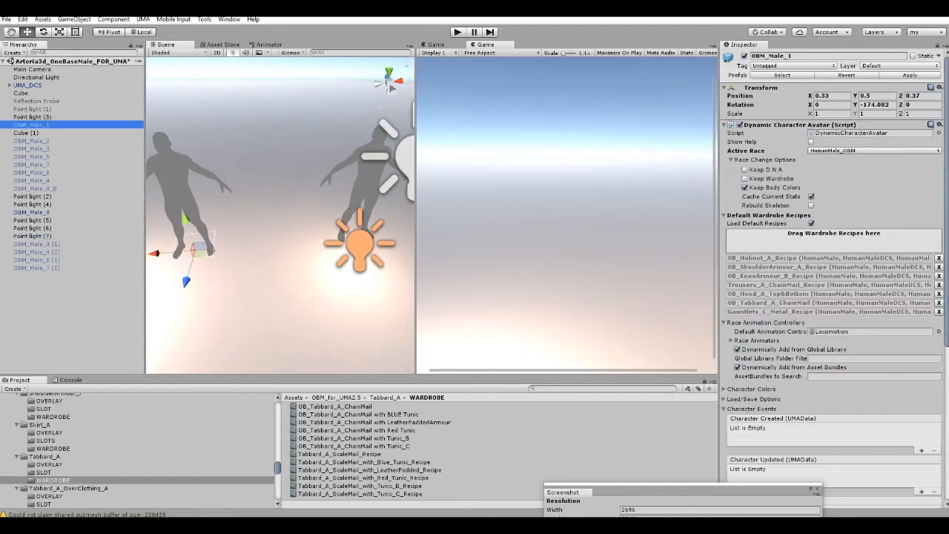
click(32, 212)
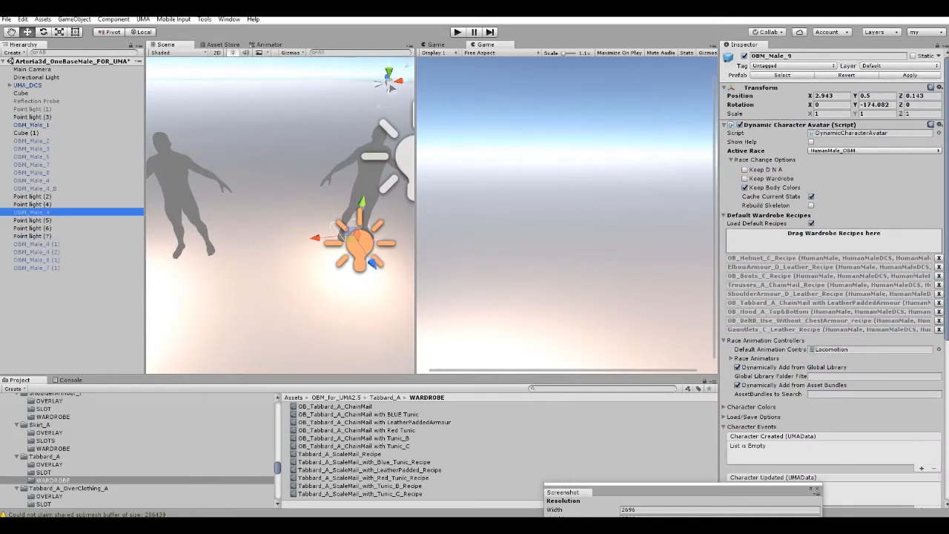
click(744, 56)
middle_drag(185, 215, 345, 185)
scroll(311, 208, down, 4)
right_drag(312, 207, 312, 241)
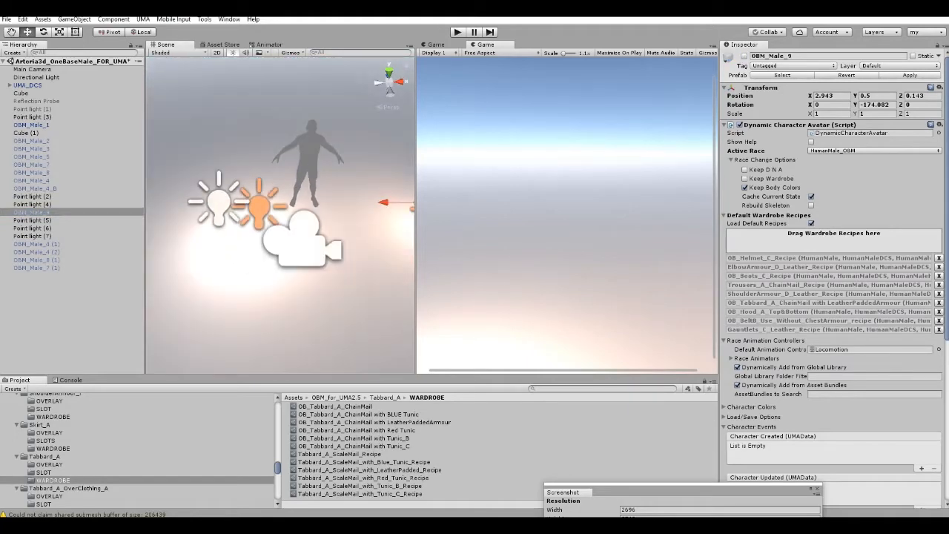
Shift the Main Camera to about X 0.307 to centre OBM_Male_1, checking the framing with test runs of the scene.
key(ctrl+p)
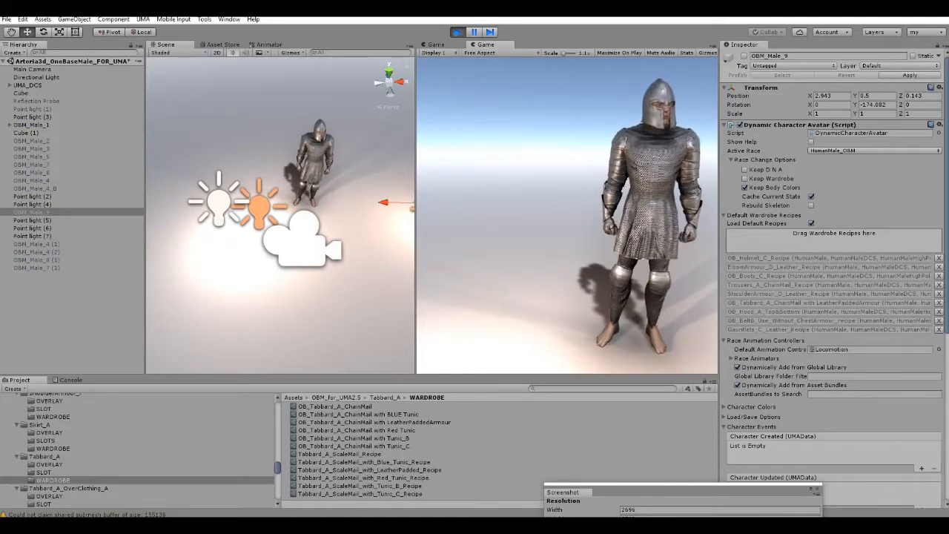
key(ctrl+p)
click(32, 69)
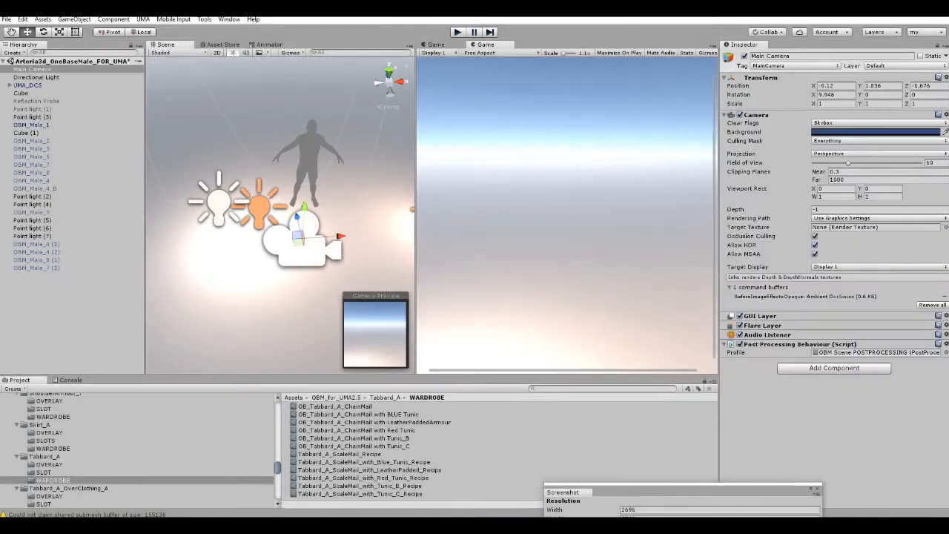
drag(341, 236, 357, 236)
key(ctrl+p)
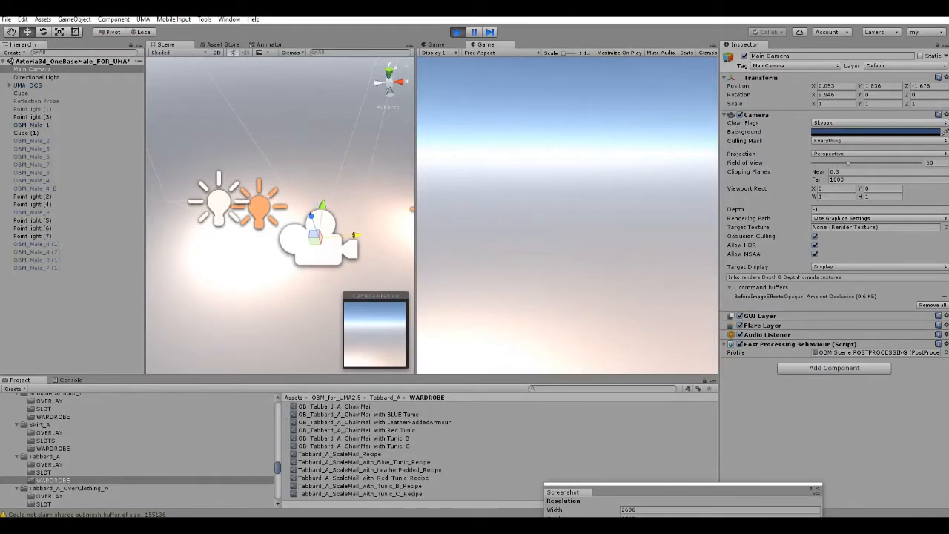
key(ctrl+p)
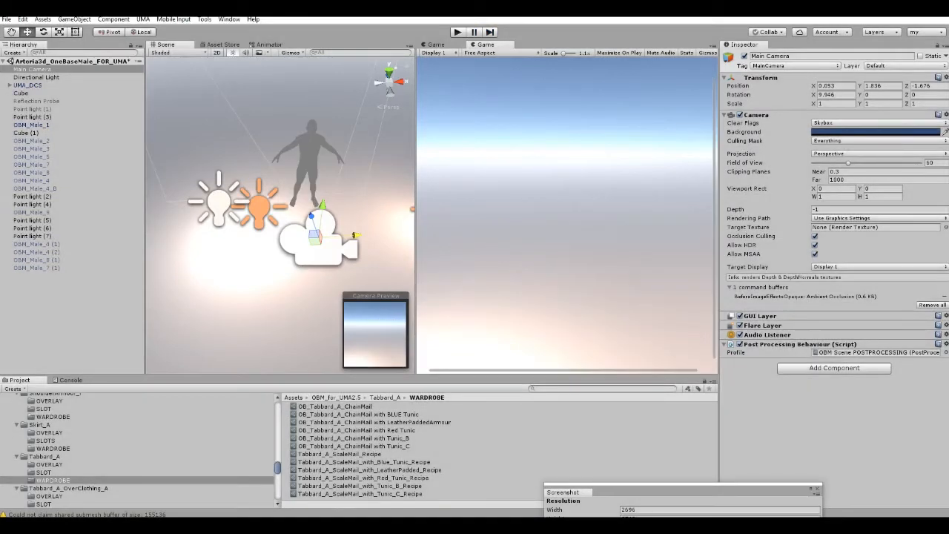
drag(356, 236, 378, 234)
key(ctrl+p)
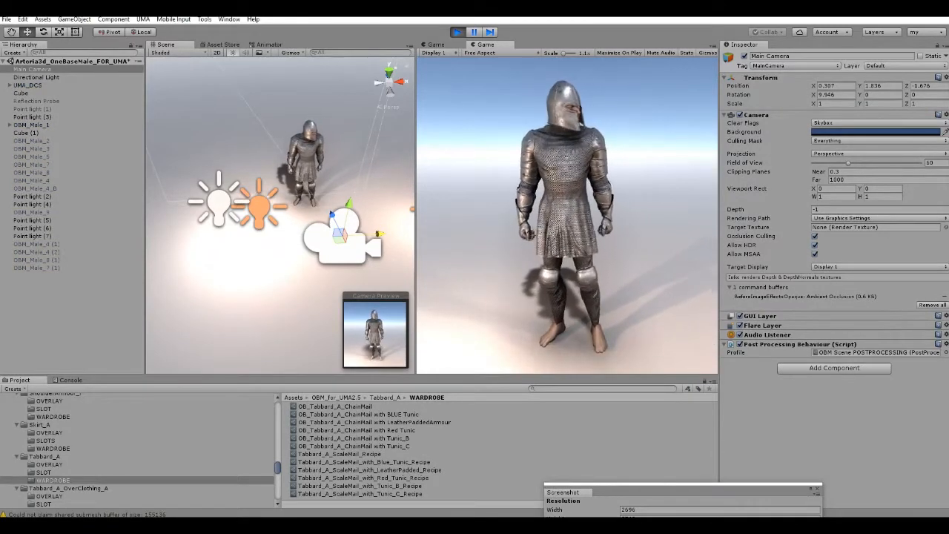
key(ctrl+p)
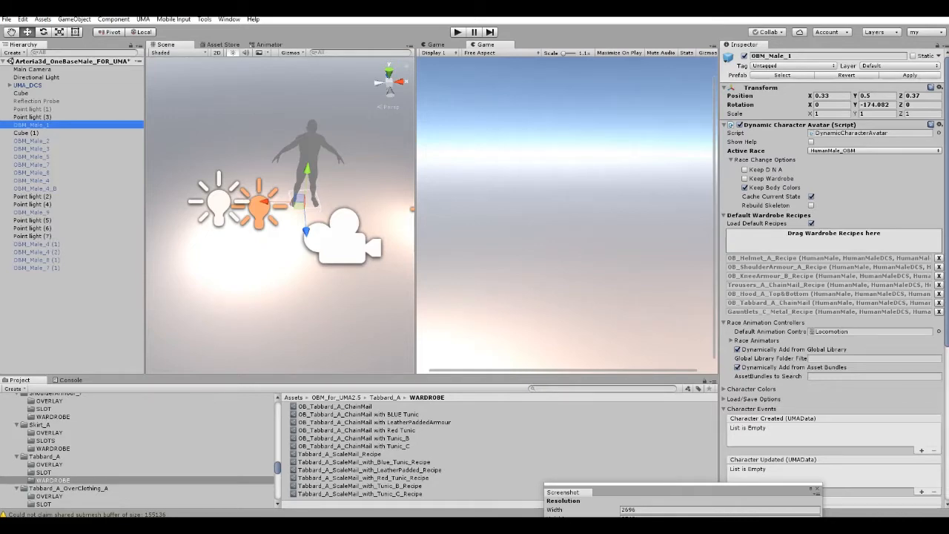
Remove every default wardrobe recipe from OBM_Male_1 and run the scene with the unclothed character.
click(938, 258)
click(938, 258)
click(939, 258)
click(938, 258)
click(939, 258)
click(939, 258)
click(939, 258)
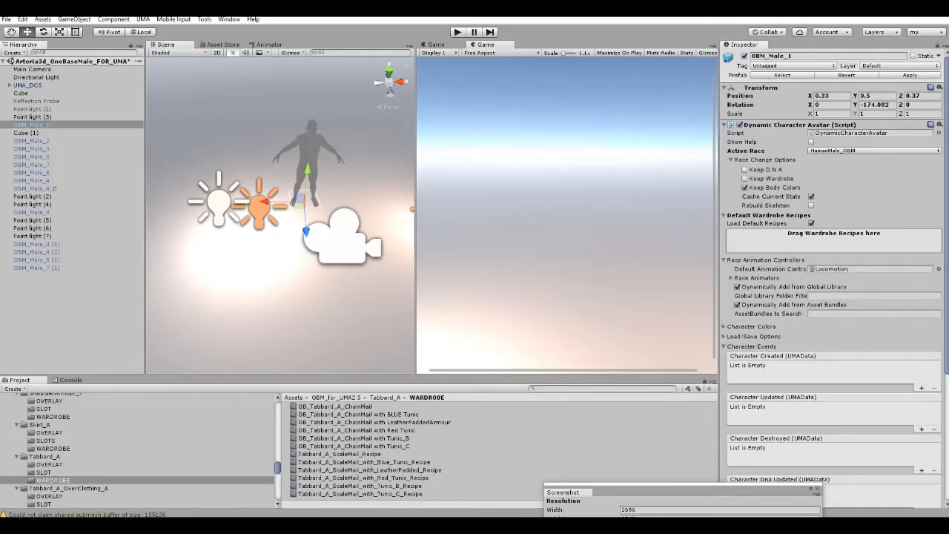
key(ctrl+p)
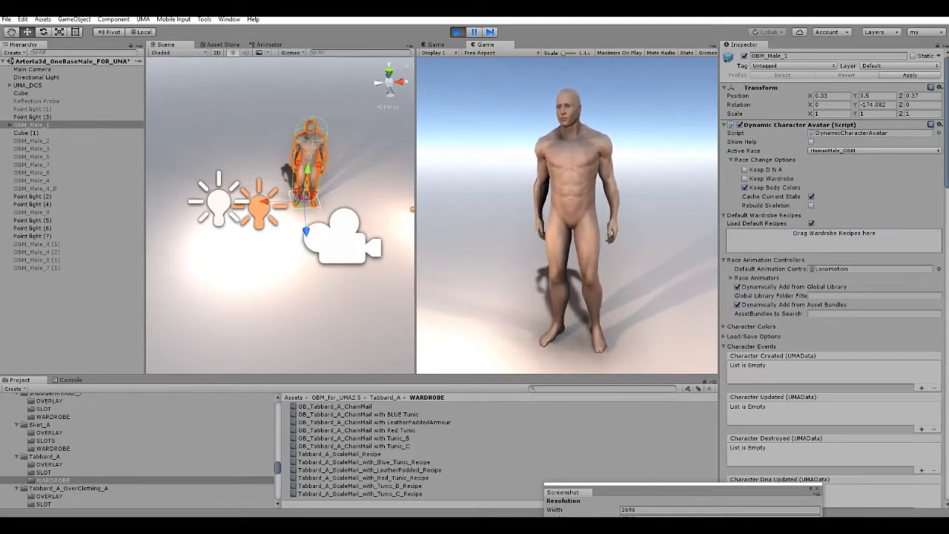
scroll(137, 450, down, 8)
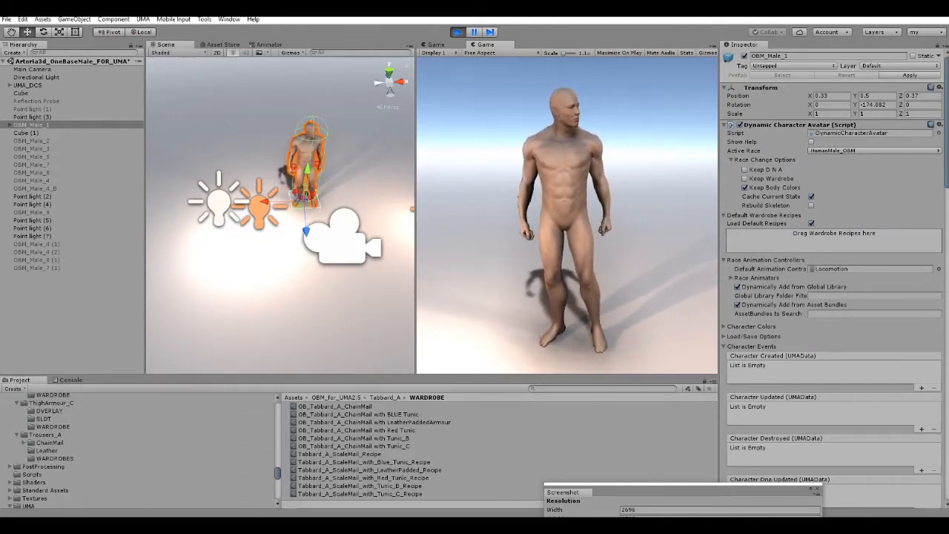
Try OB_Tabbard_A_ChainMail and Tabbard_A_ScaleMail_Recipe from the Tabbard_A wardrobe folder on OBM_Male_1 one at a time, removing each.
scroll(138, 450, up, 4)
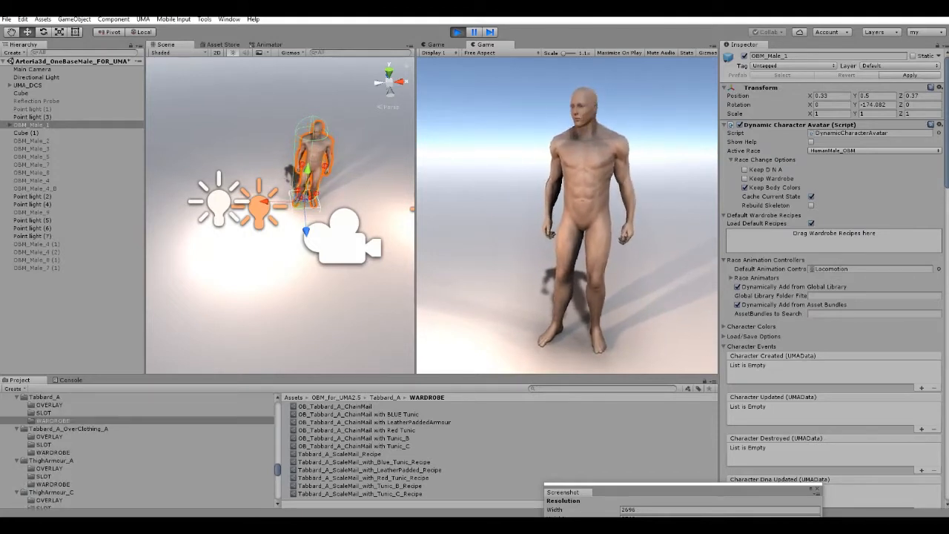
scroll(137, 450, up, 2)
click(44, 456)
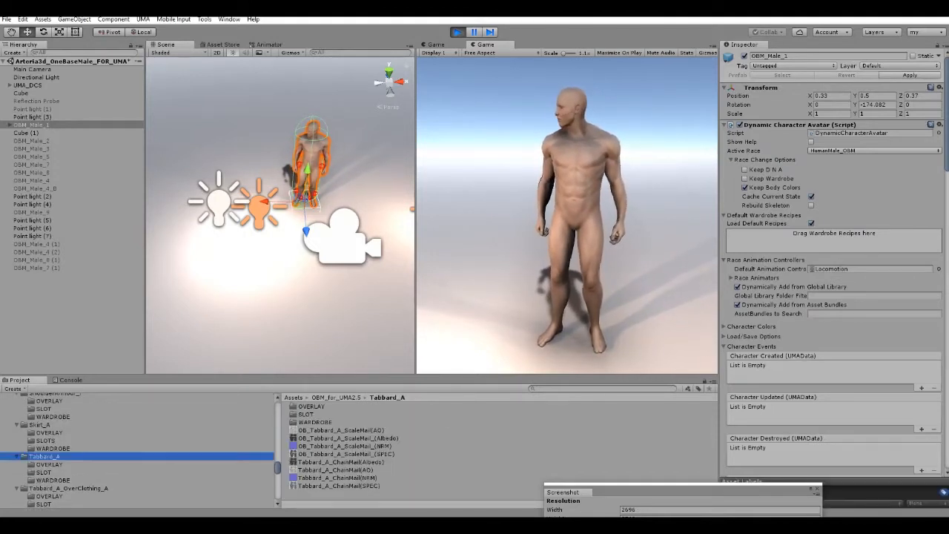
click(52, 481)
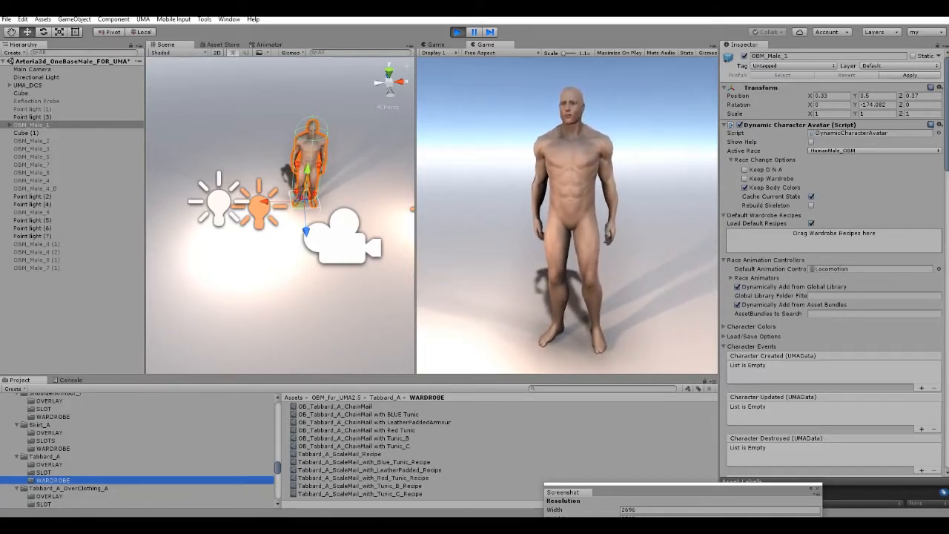
drag(335, 407, 834, 236)
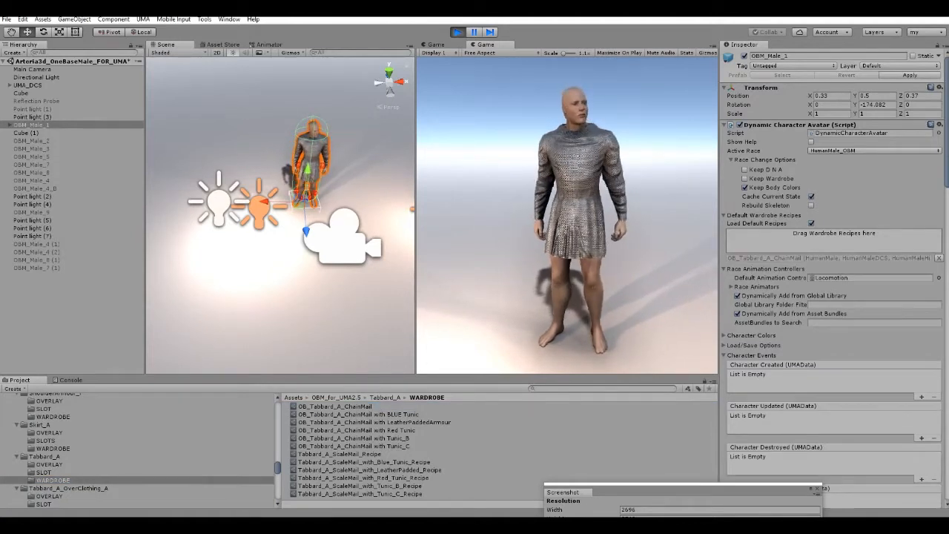
click(939, 257)
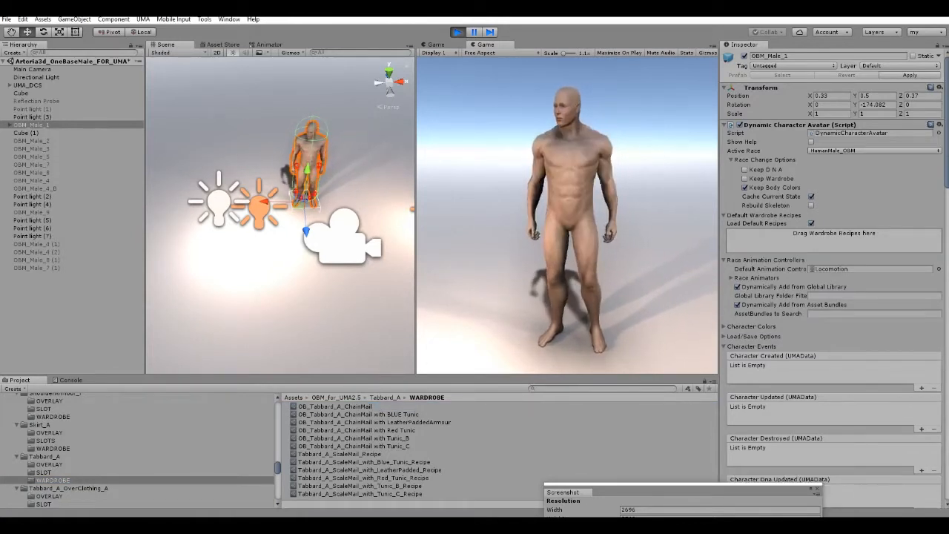
drag(340, 454, 834, 236)
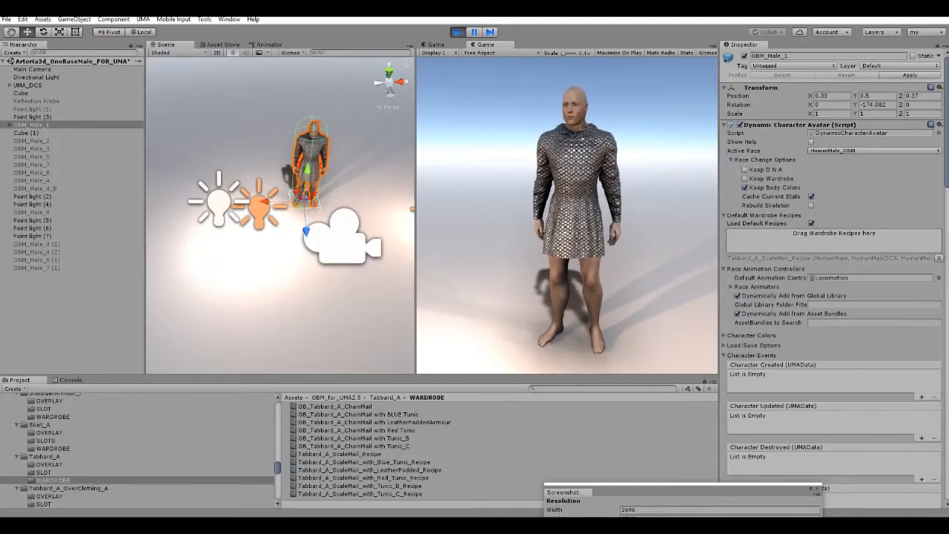
click(939, 257)
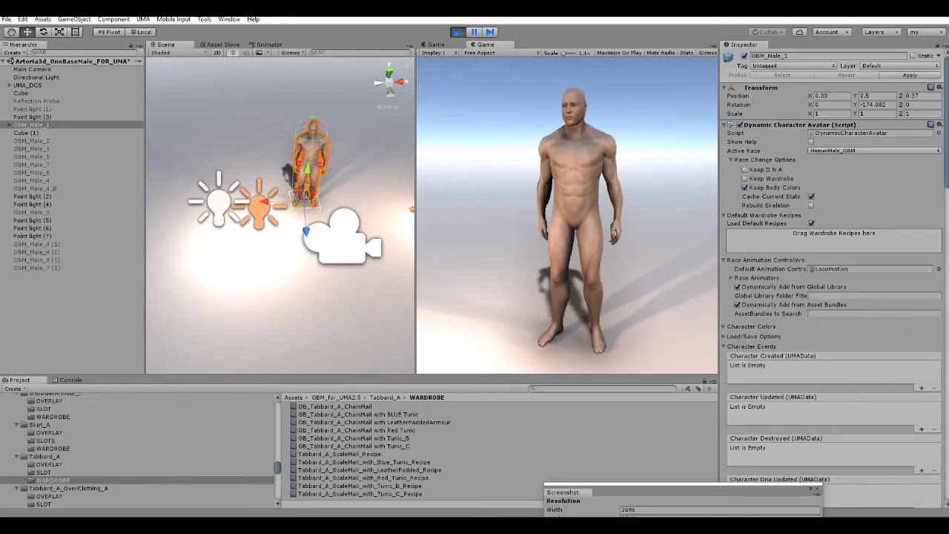
Try the OB_Tabbard_A_ChainMail recipes with BLUE Tunic, Red Tunic and LeatherPaddedArmour in turn on OBM_Male_1, removing each.
drag(358, 415, 834, 236)
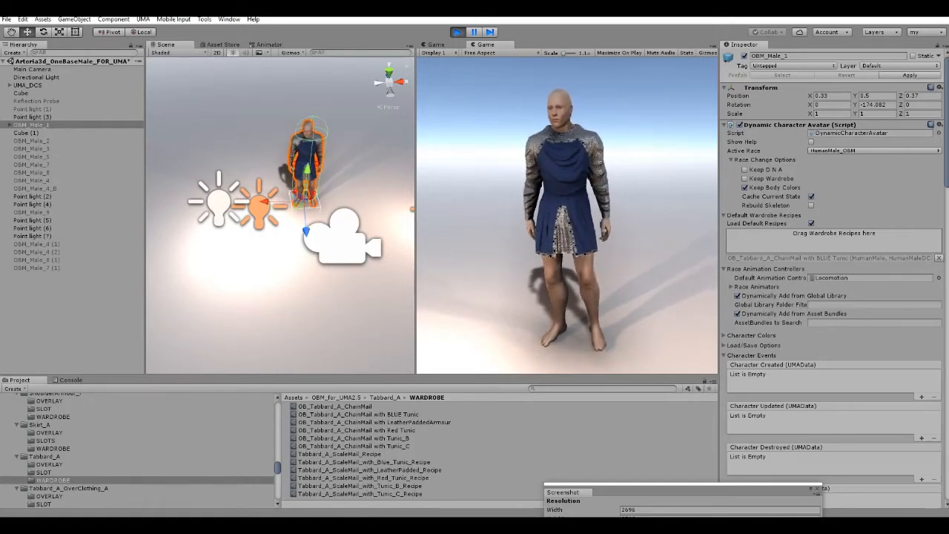
click(939, 258)
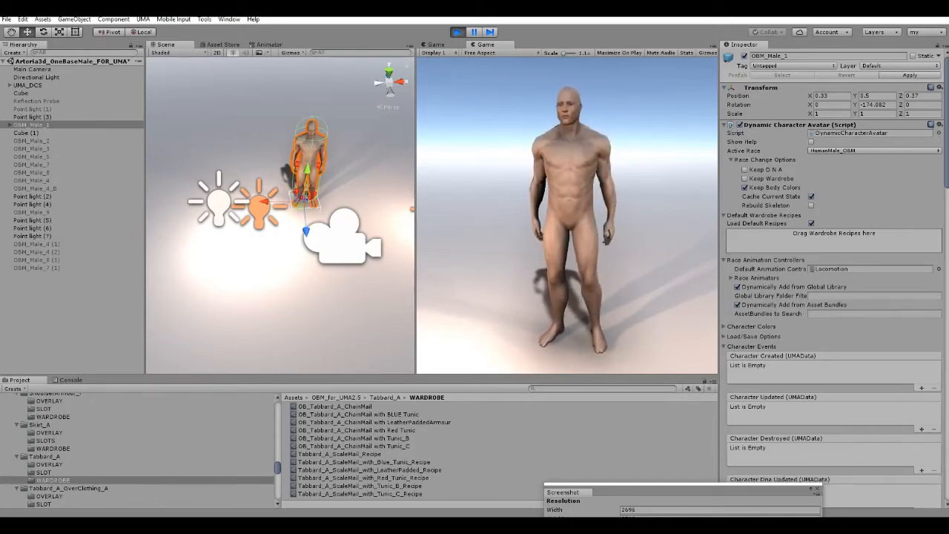
drag(356, 430, 830, 236)
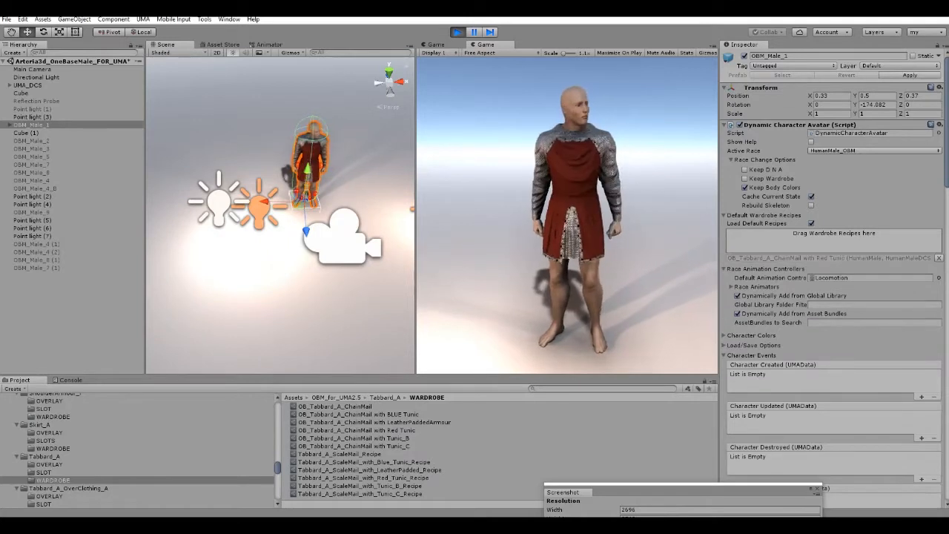
click(938, 258)
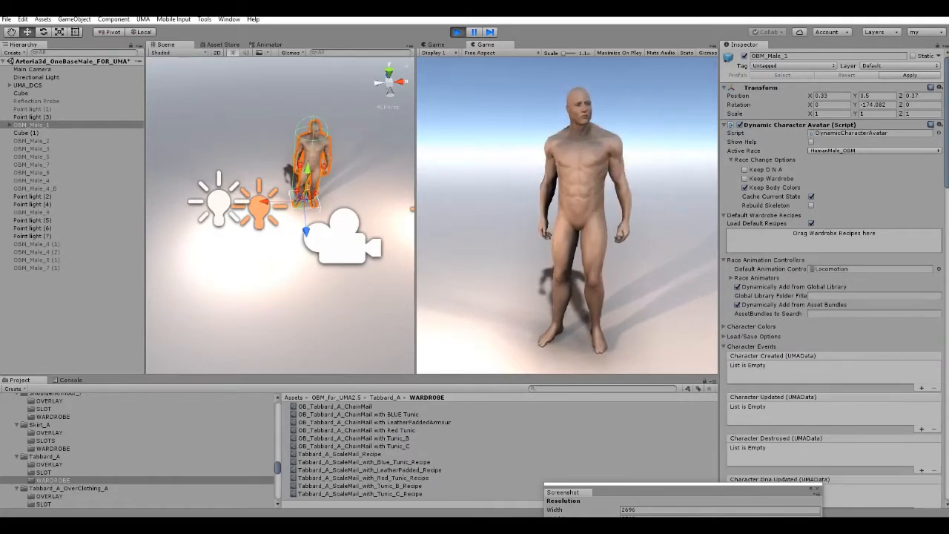
drag(356, 422, 830, 236)
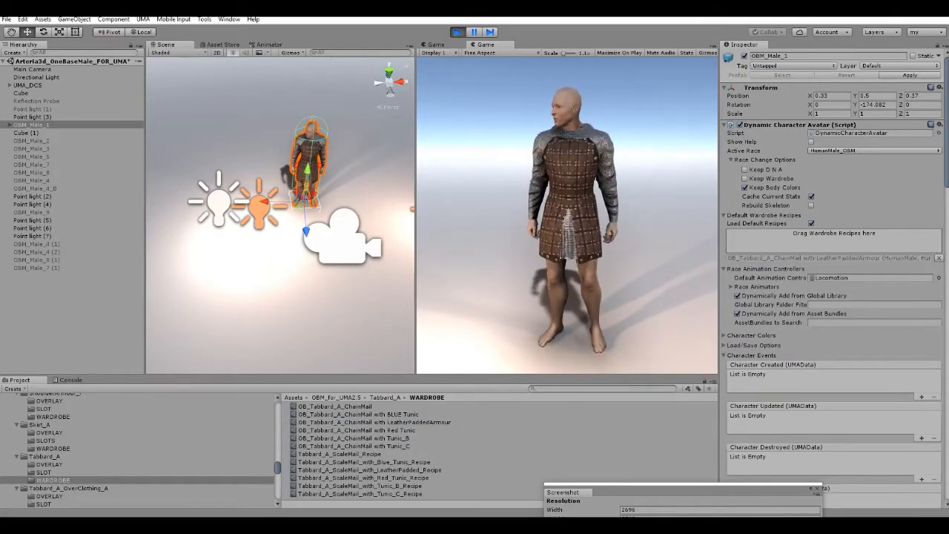
click(938, 258)
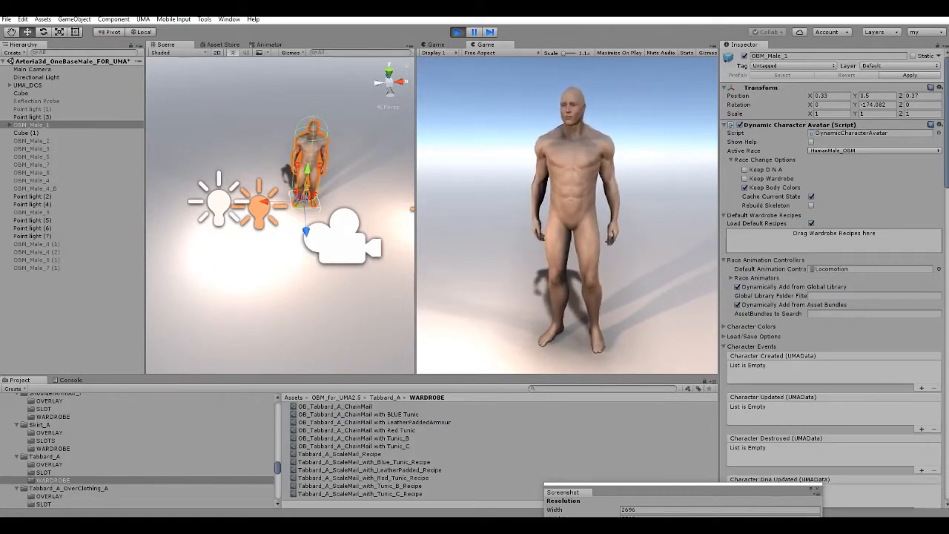
Add Tabbard_A_ScaleMail_with_Tunic_C_Recipe to the default wardrobe recipes of OBM_Male_1 and deselect the character.
drag(360, 493, 834, 240)
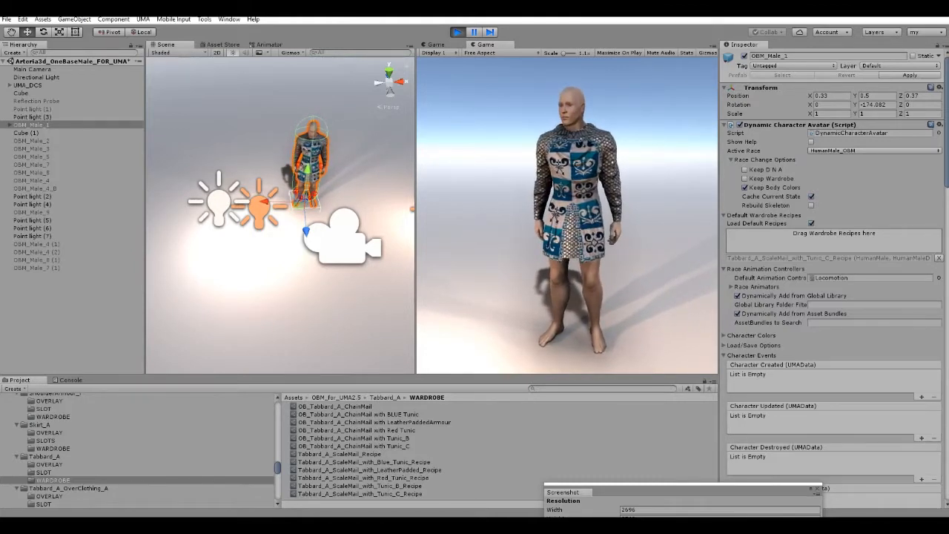
key(w)
right_drag(297, 223, 279, 201)
click(334, 122)
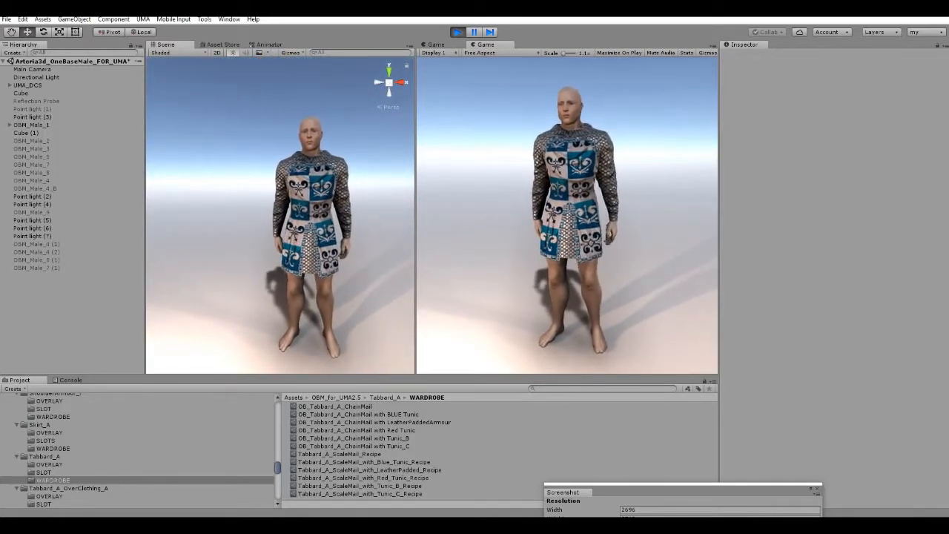
Add OB_ChestArmour_A_Recipe from the ChestArmour_A wardrobe folder to the default wardrobe recipes of OBM_Male_1.
drag(277, 468, 277, 426)
click(52, 420)
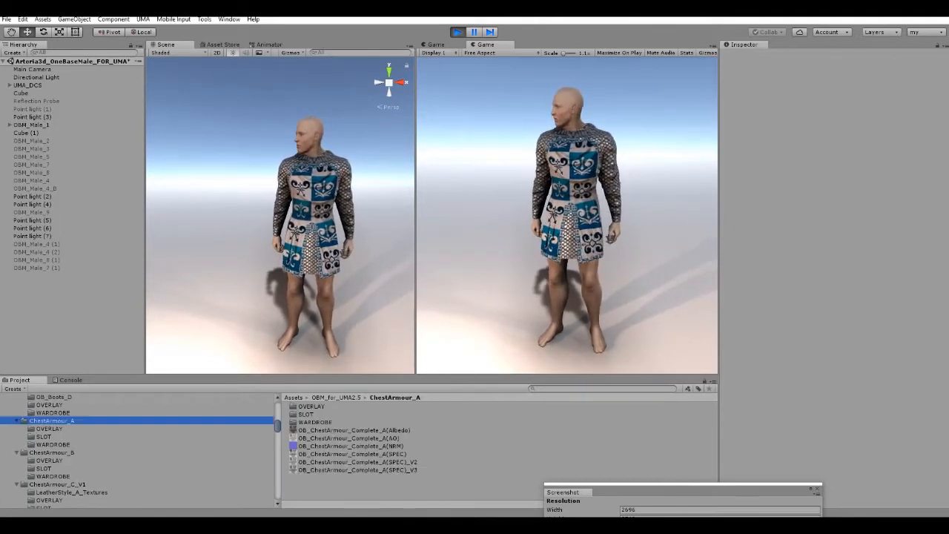
click(53, 444)
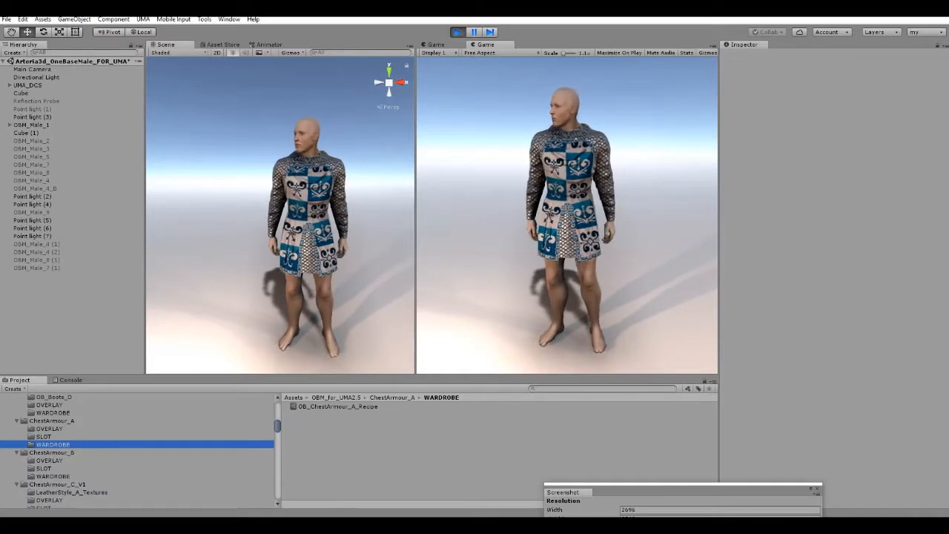
click(31, 124)
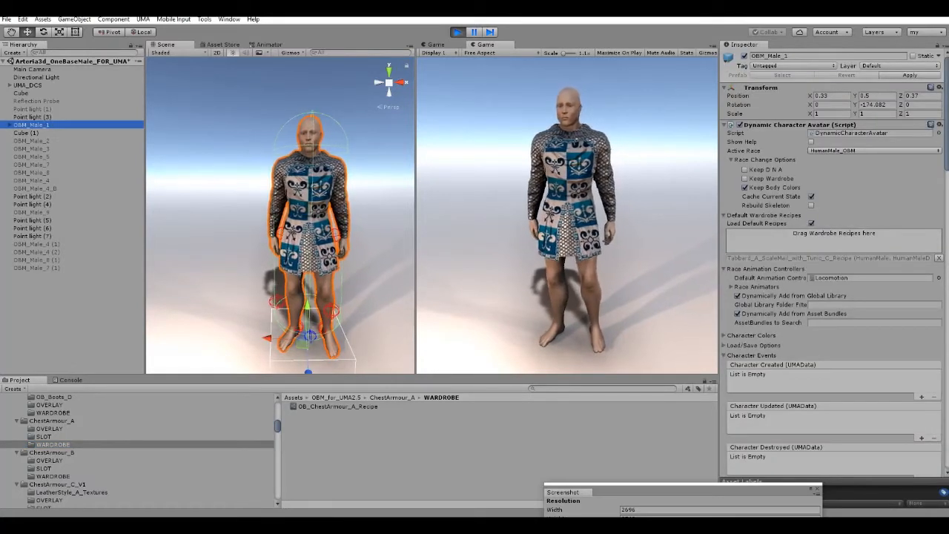
drag(337, 406, 833, 240)
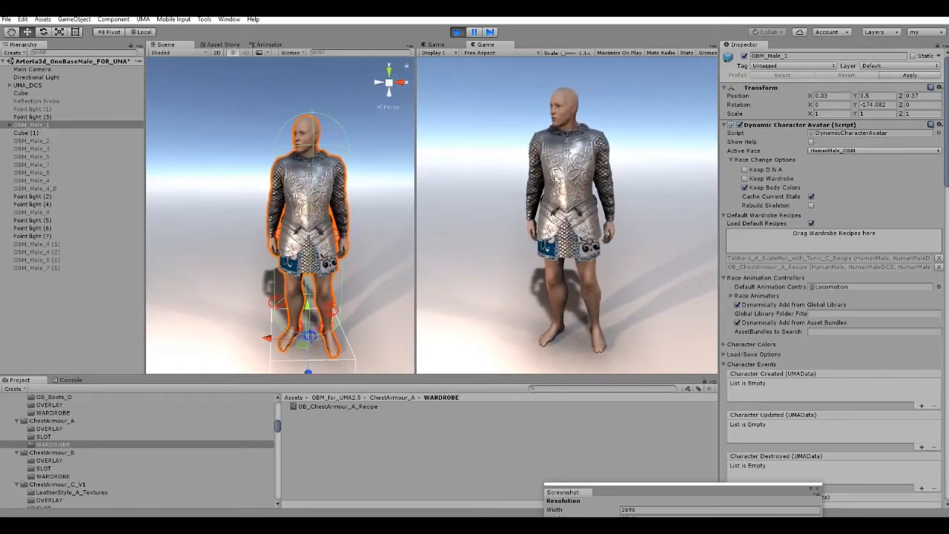
Add OB_Hood_A_Lower from the Hood_ChainMail wardrobe folder to the default wardrobe recipes of OBM_Male_1.
scroll(137, 451, down, 3)
scroll(137, 451, down, 8)
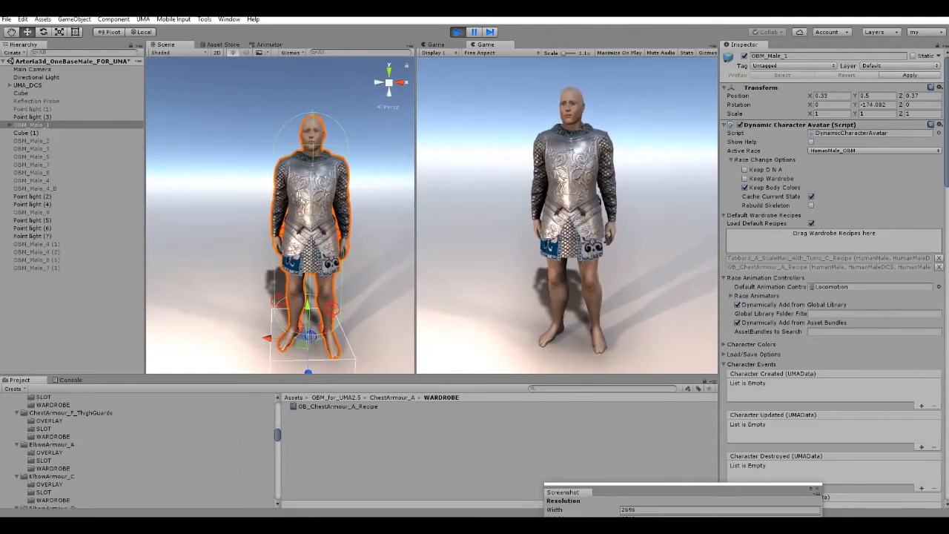
scroll(137, 451, down, 8)
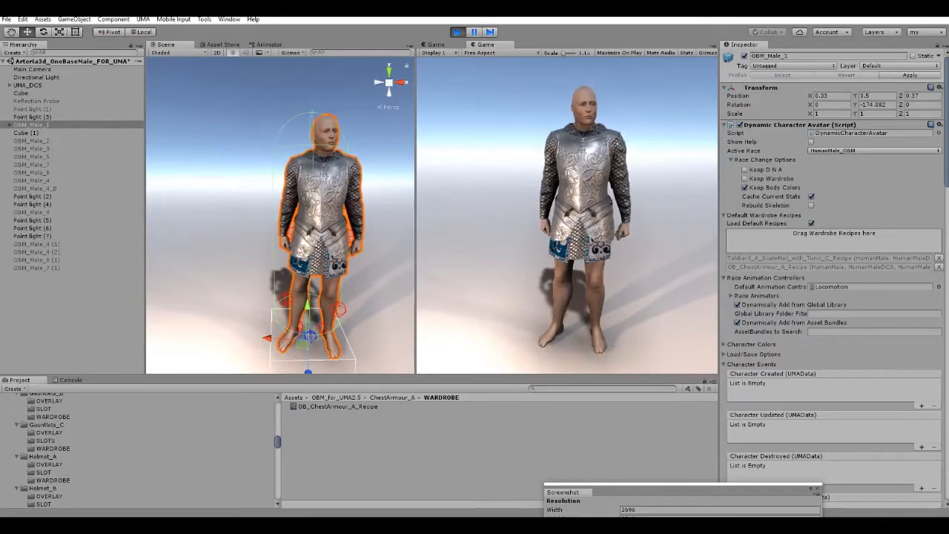
scroll(137, 451, down, 6)
scroll(137, 451, down, 6)
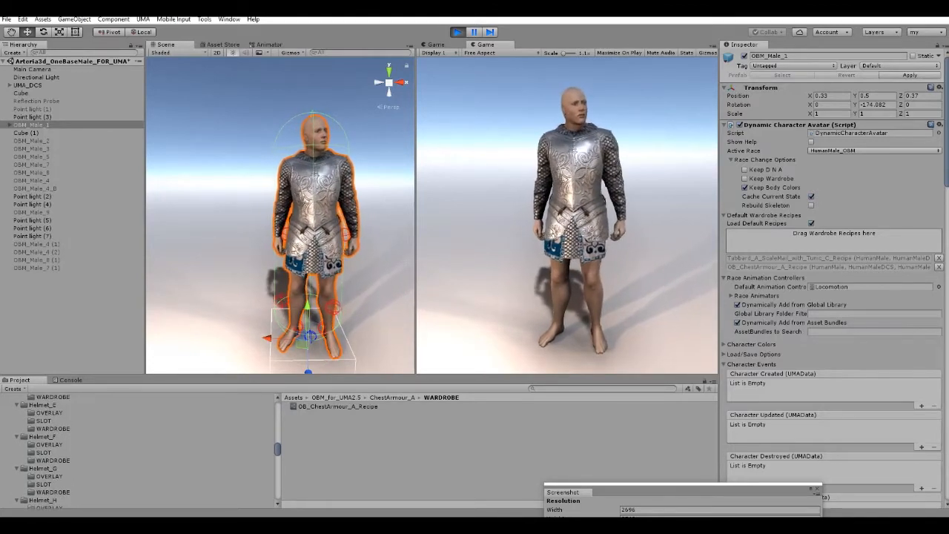
scroll(137, 451, down, 3)
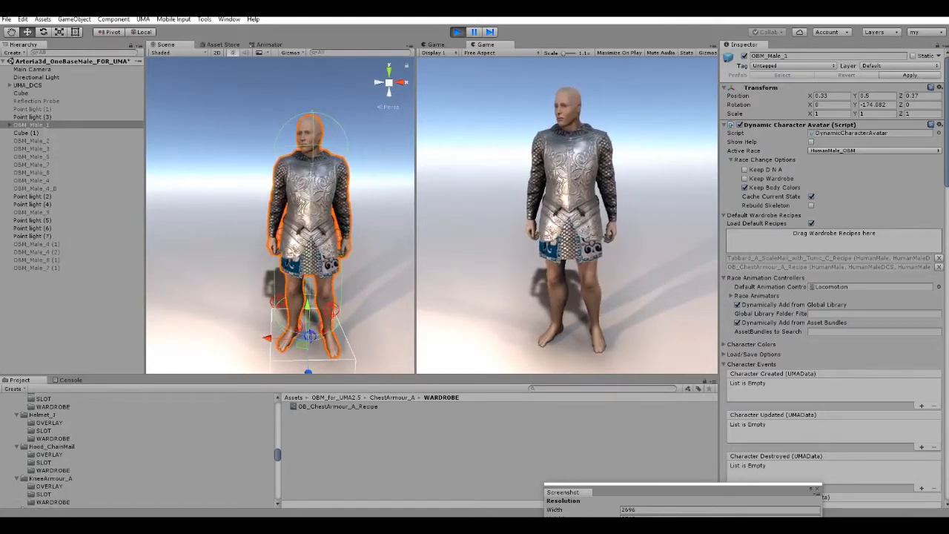
click(52, 470)
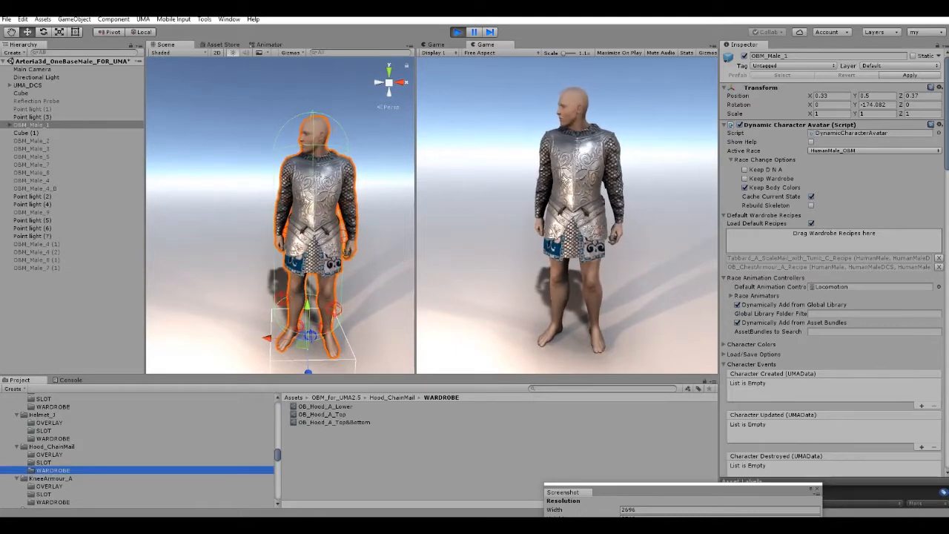
drag(324, 407, 834, 237)
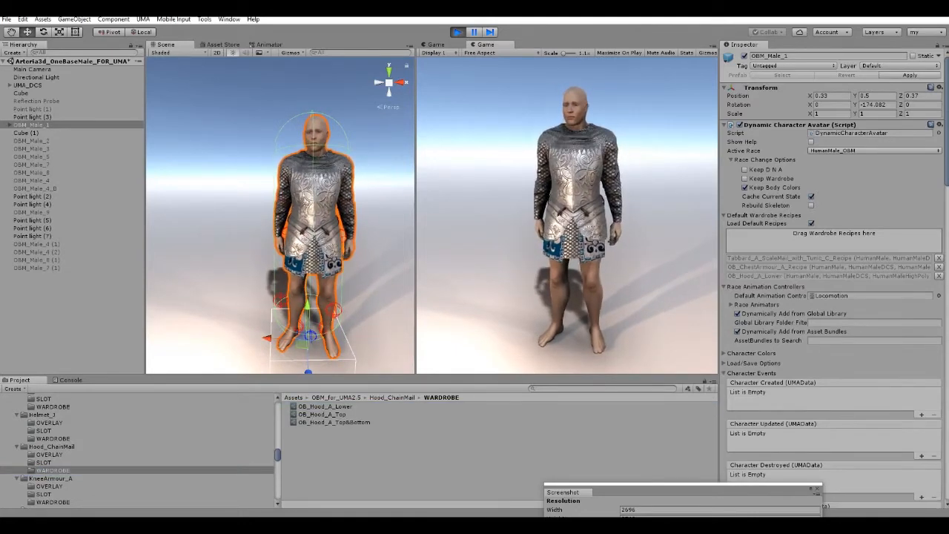
Try the OB_Hood_A_Top recipe on OBM_Male_1 and remove it from the default wardrobe recipes.
right_drag(289, 241, 300, 197)
scroll(300, 197, up, 3)
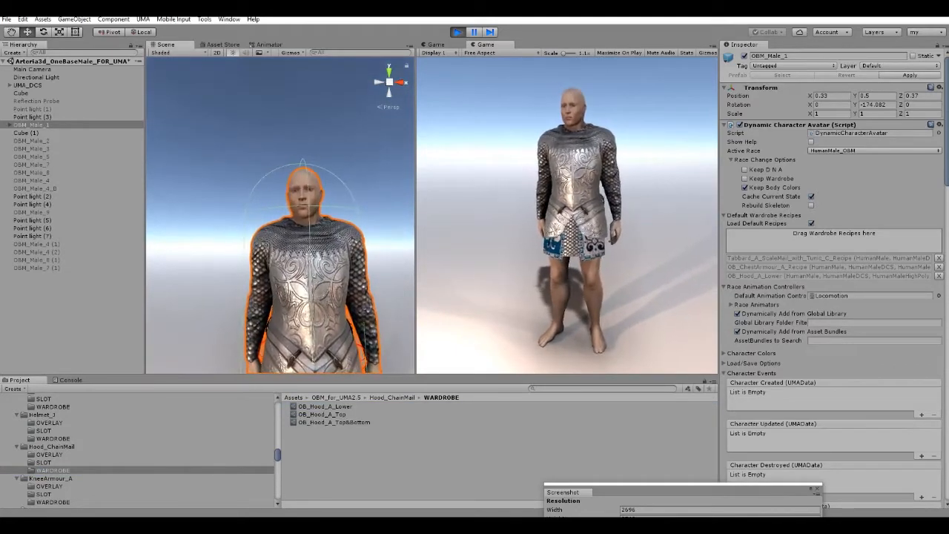
drag(322, 415, 835, 237)
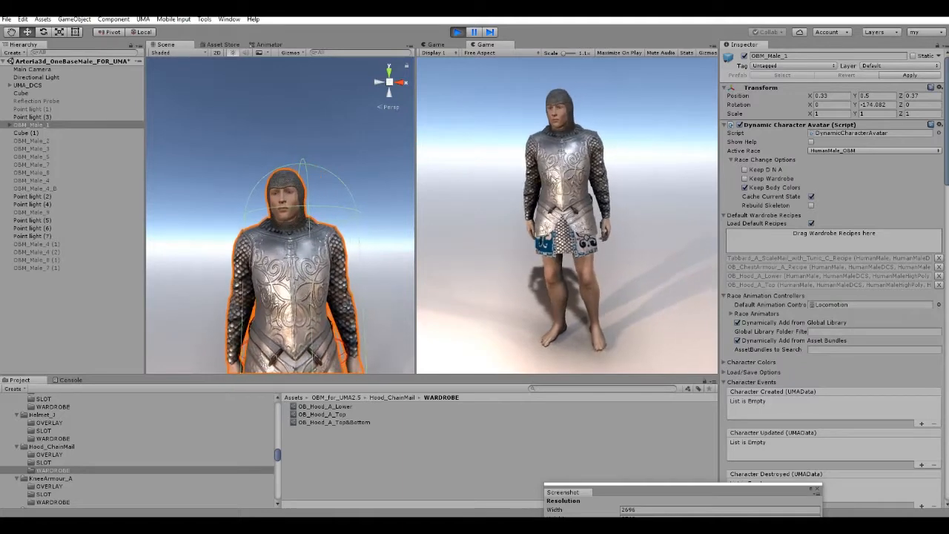
click(938, 284)
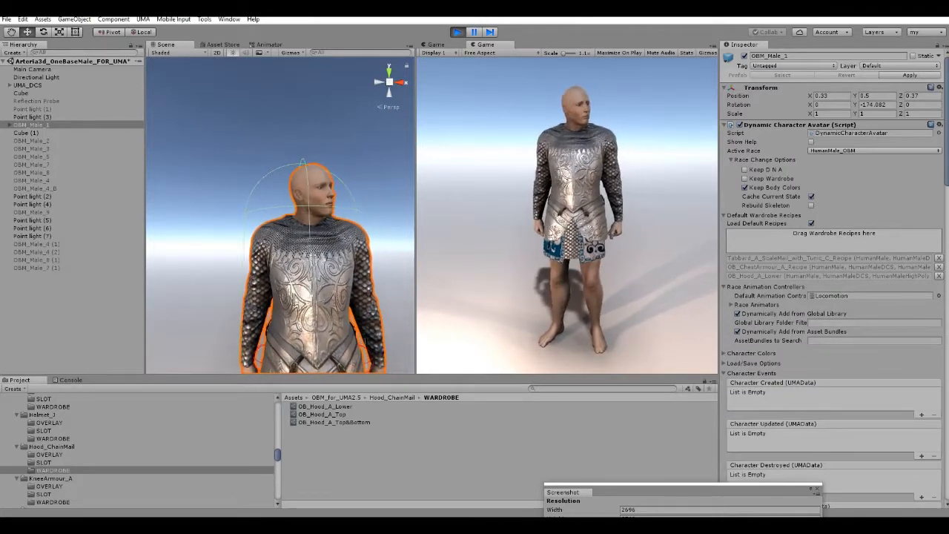
Add the OB_Hood_A_Top&Bottom recipe to the default wardrobe recipes of OBM_Male_1.
drag(334, 423, 834, 238)
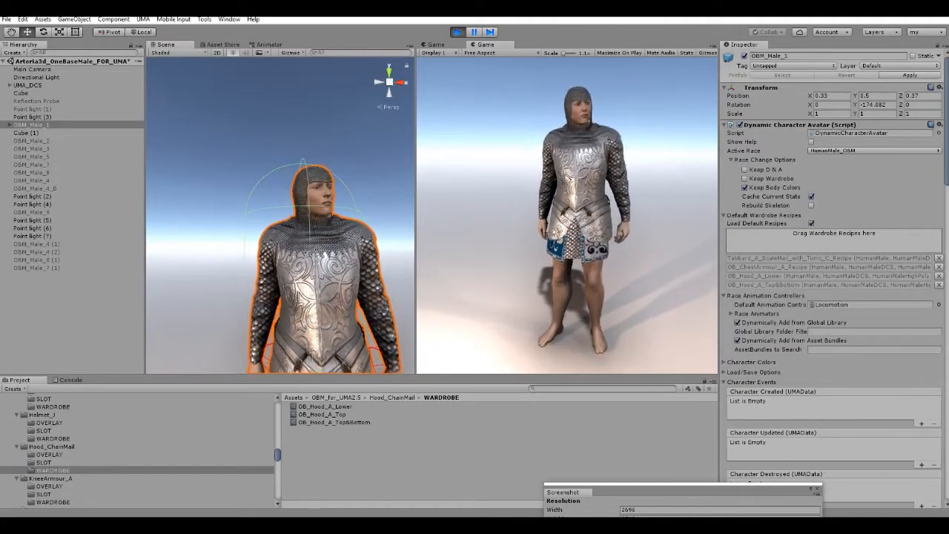
scroll(280, 215, down, 4)
right_drag(280, 215, 279, 245)
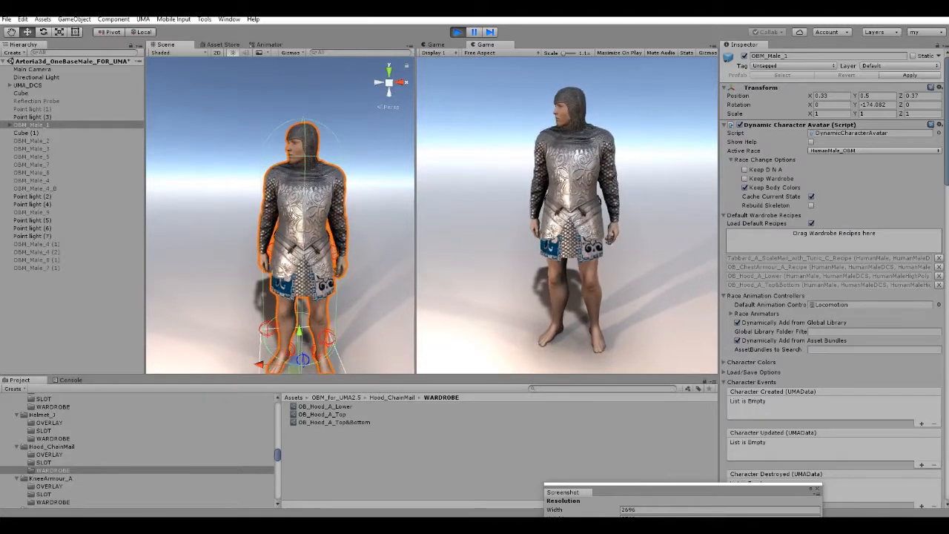
Add OB_Gauntlets_A_Recipe from the Gauntlets_A wardrobe folder to the default wardrobe recipes of OBM_Male_1.
scroll(137, 448, down, 5)
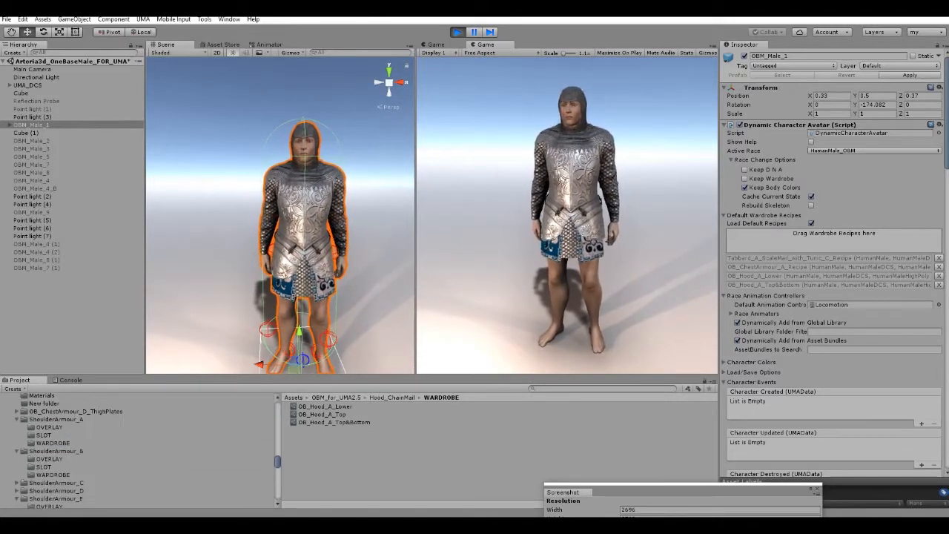
scroll(137, 449, up, 10)
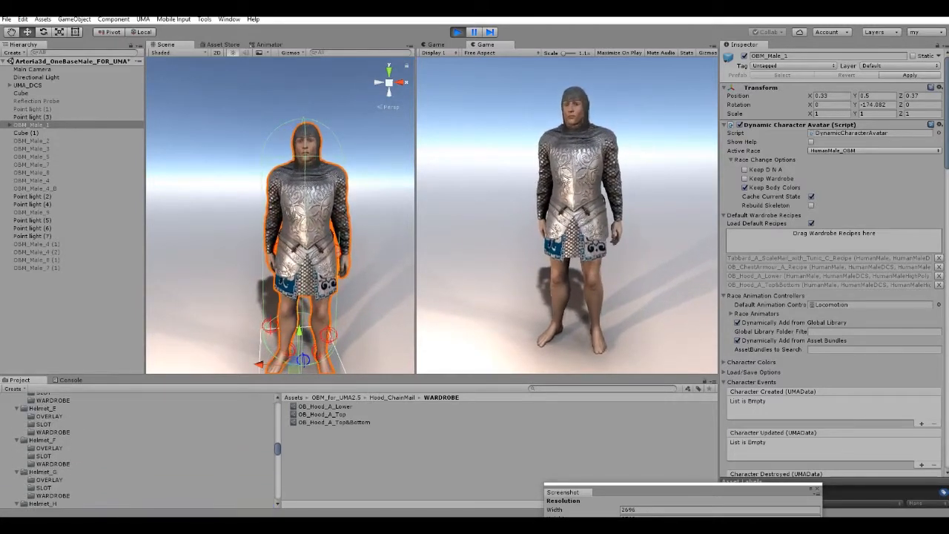
scroll(137, 448, up, 5)
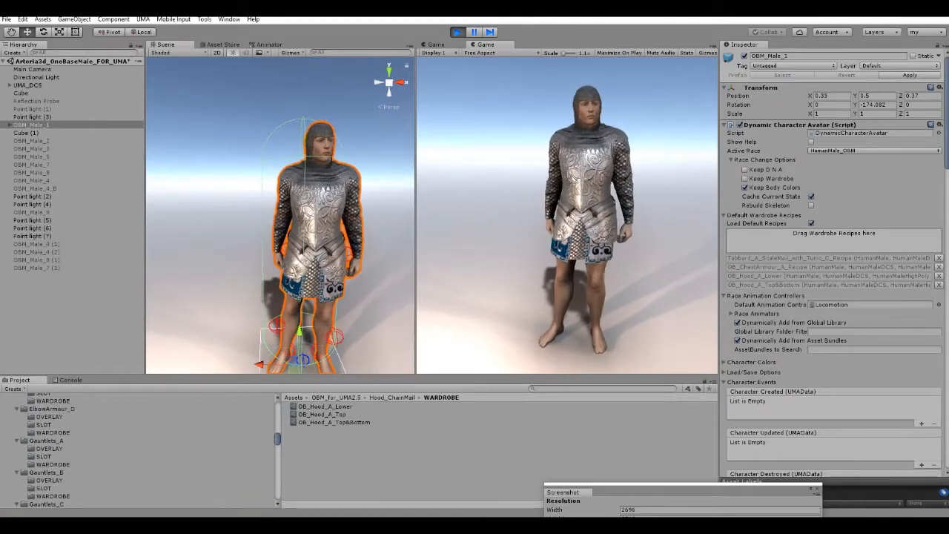
click(46, 441)
click(53, 464)
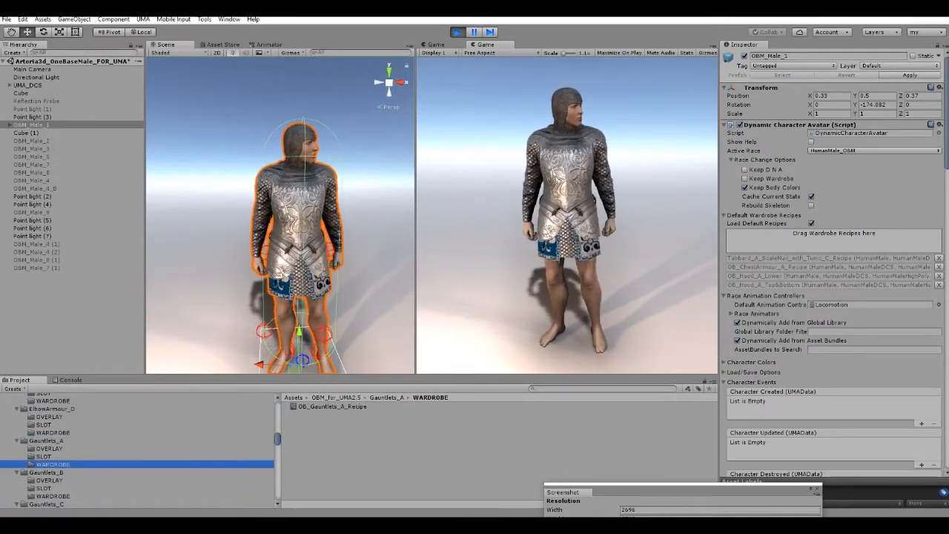
drag(332, 406, 834, 237)
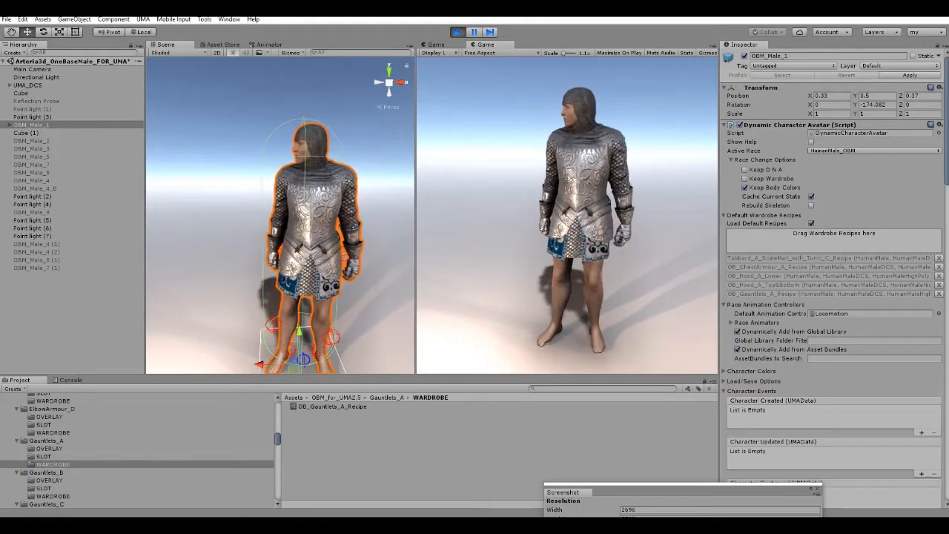
Swap OB_Gauntlets_A_Recipe on OBM_Male_1 for OB_Gauntlets_B_Leather_Recipe, and that one for OB_Gauntlets_B_Recipe from the same wardrobe folder.
click(938, 294)
click(52, 496)
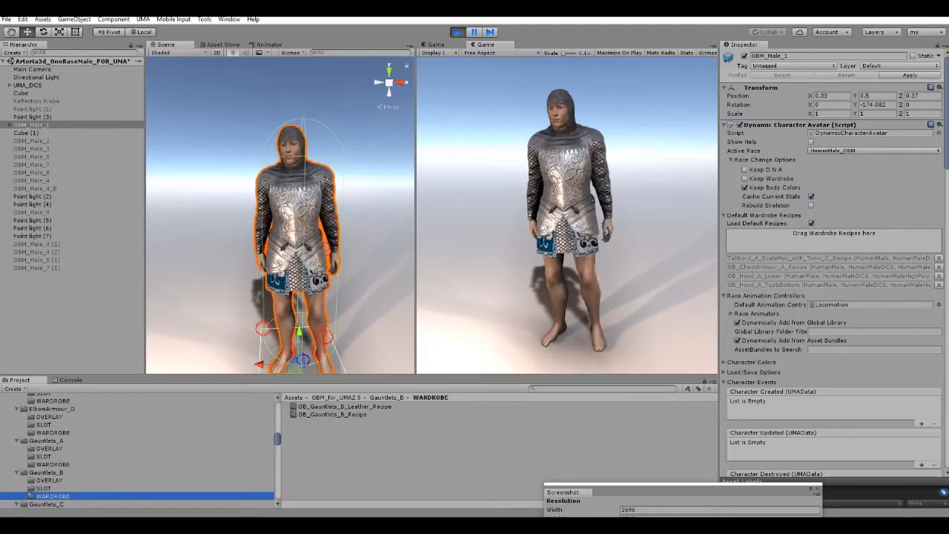
drag(345, 407, 833, 239)
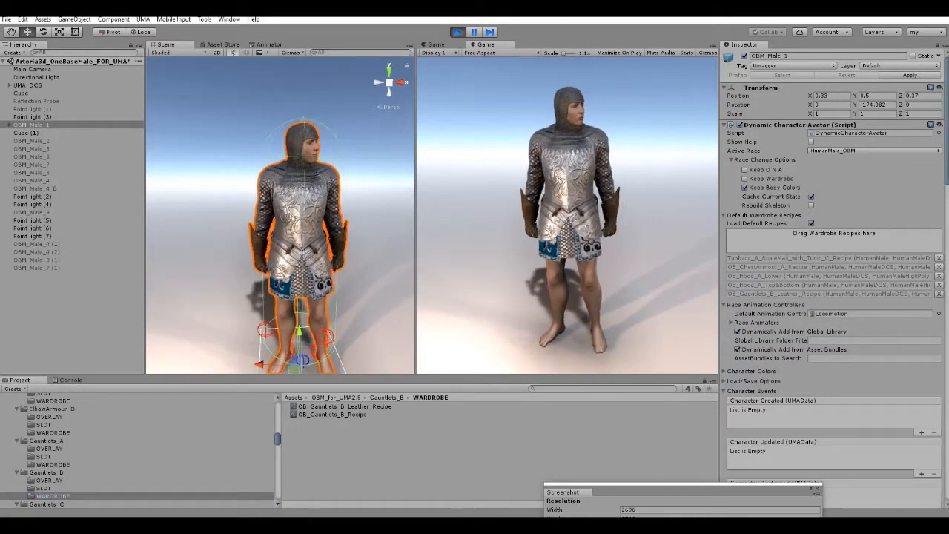
click(939, 294)
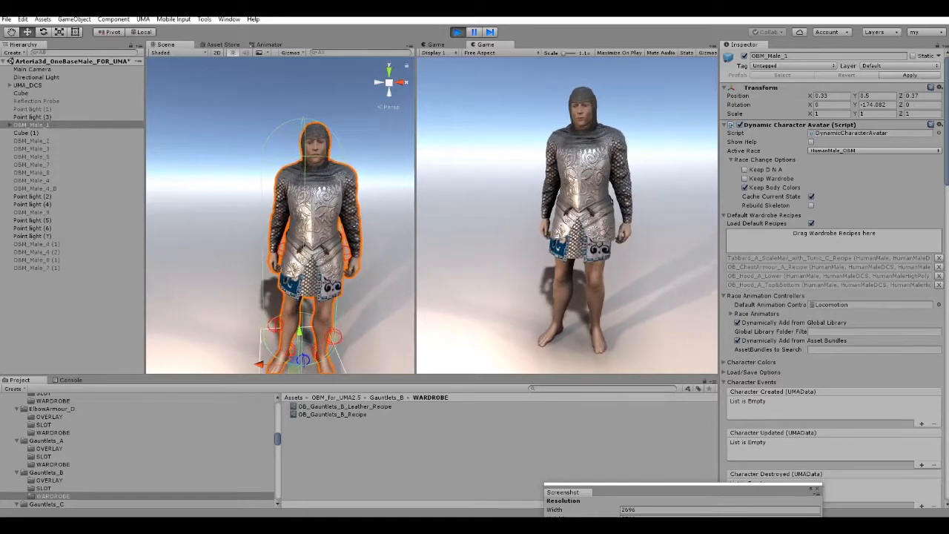
drag(332, 415, 833, 236)
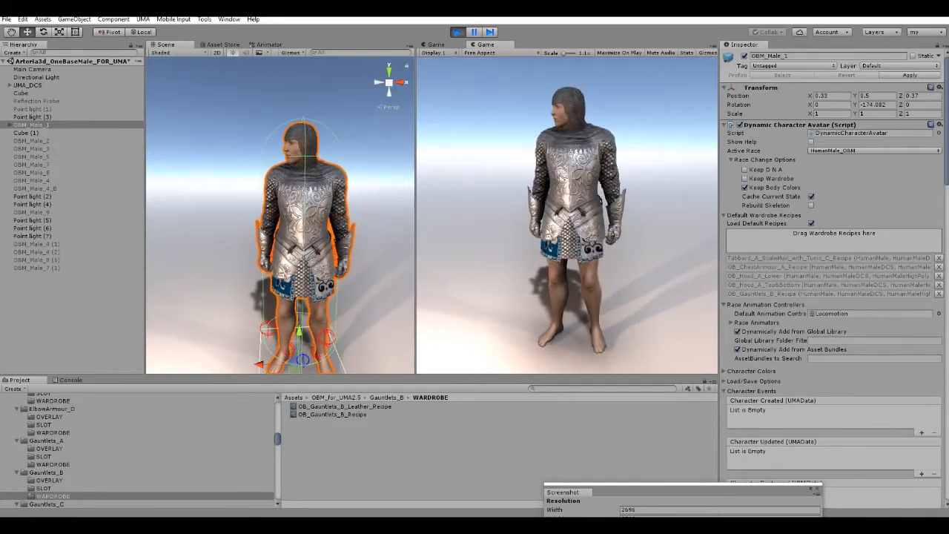
Replace the Gauntlets_B recipe on OBM_Male_1 with Gauntlets_C_Leather_Recipe from the Gauntlets_C wardrobe folder.
click(938, 294)
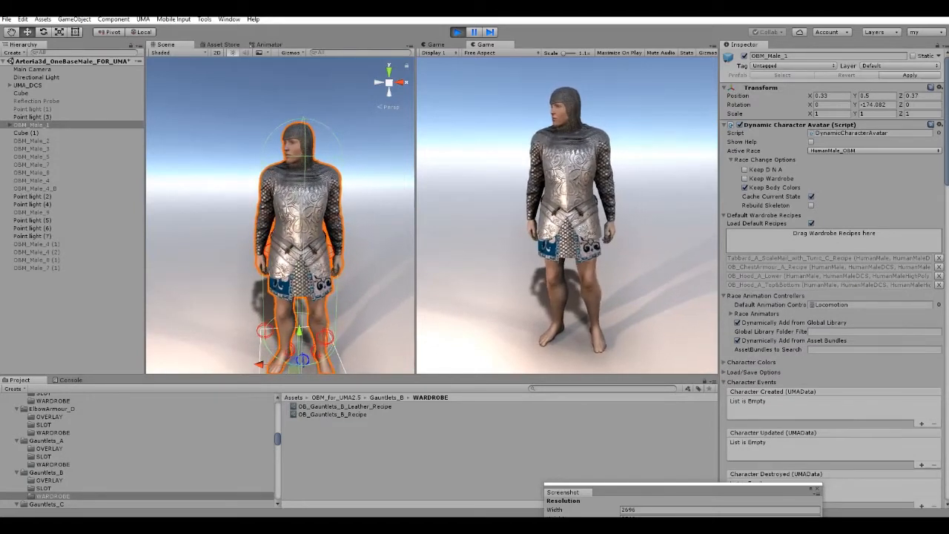
scroll(141, 448, down, 3)
click(53, 469)
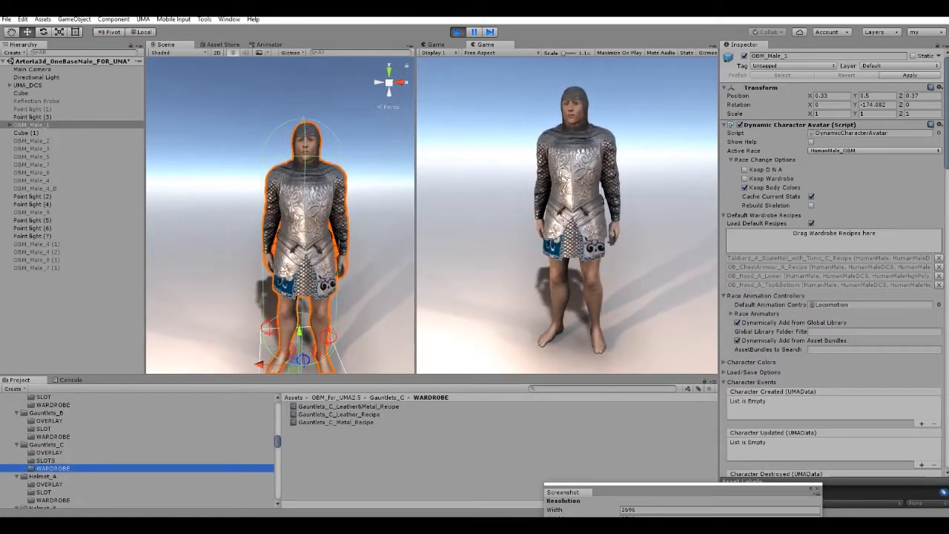
drag(339, 414, 833, 239)
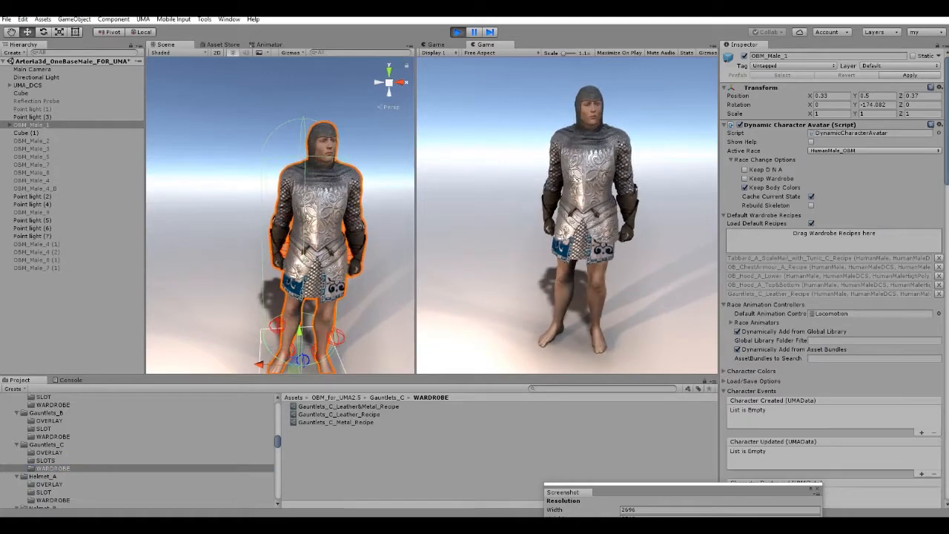
Try Gauntlets_C_Metal_Recipe in place of the current gauntlets on OBM_Male_1 and replace it with Gauntlets_C_Leather&Metal_Recipe.
click(939, 294)
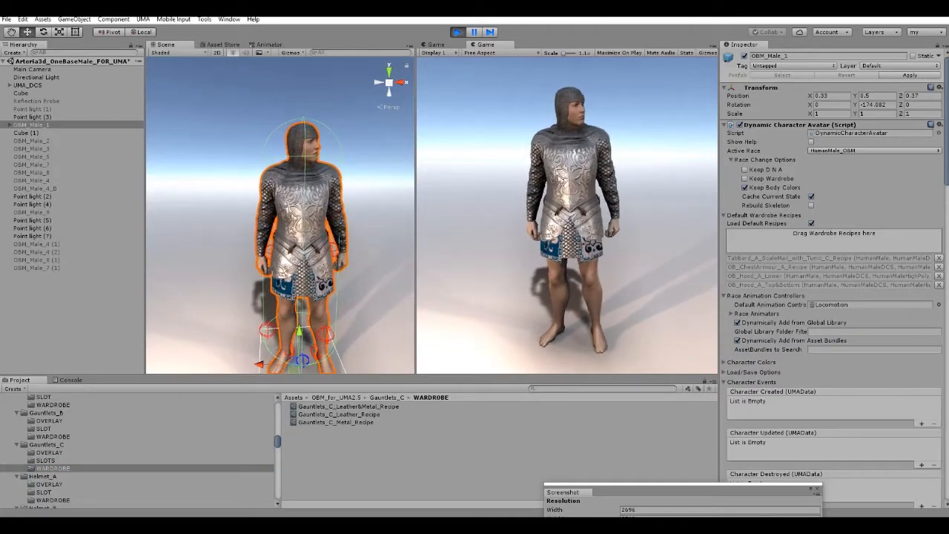
drag(337, 422, 832, 239)
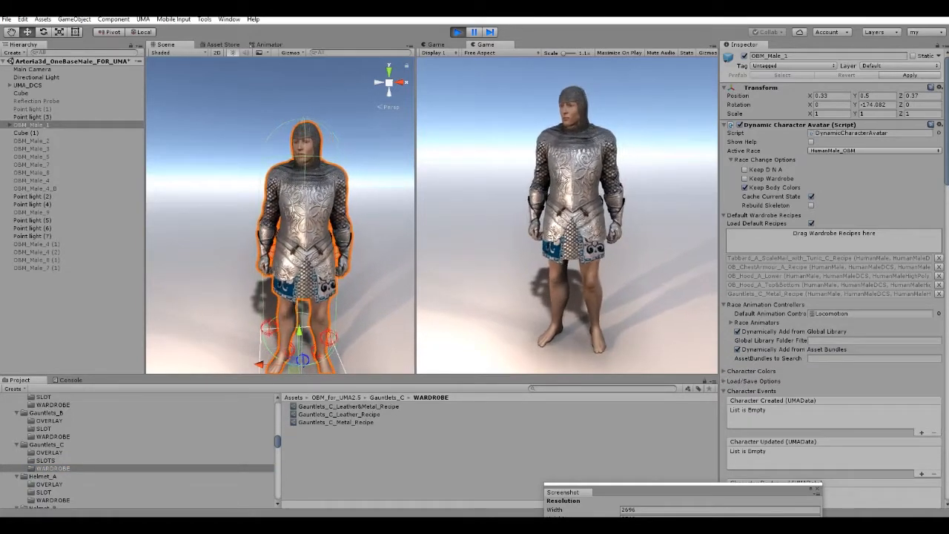
click(938, 293)
drag(347, 406, 833, 239)
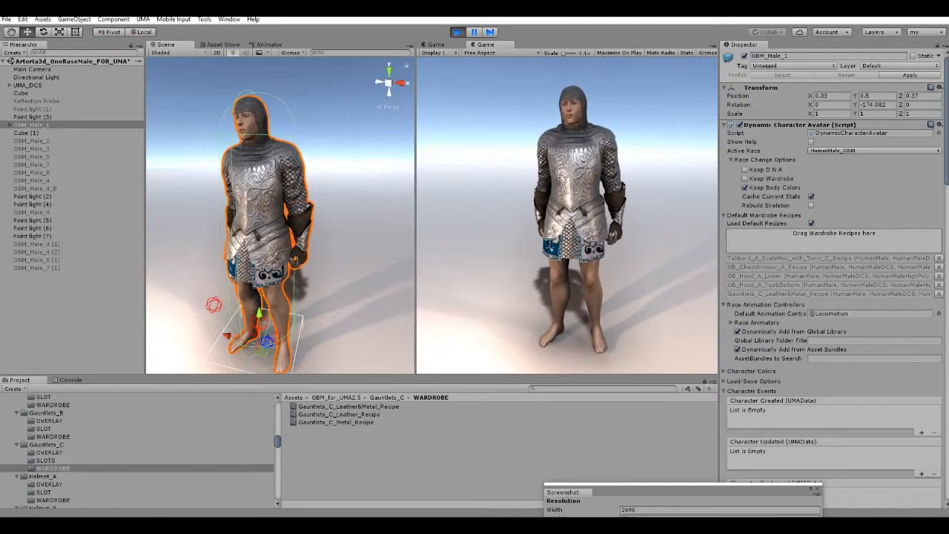
Add OB_ElbowArmour_C_Recipe from the ElbowArmour_C wardrobe folder to the default wardrobe recipes of OBM_Male_1 and inspect the character.
scroll(137, 451, up, 5)
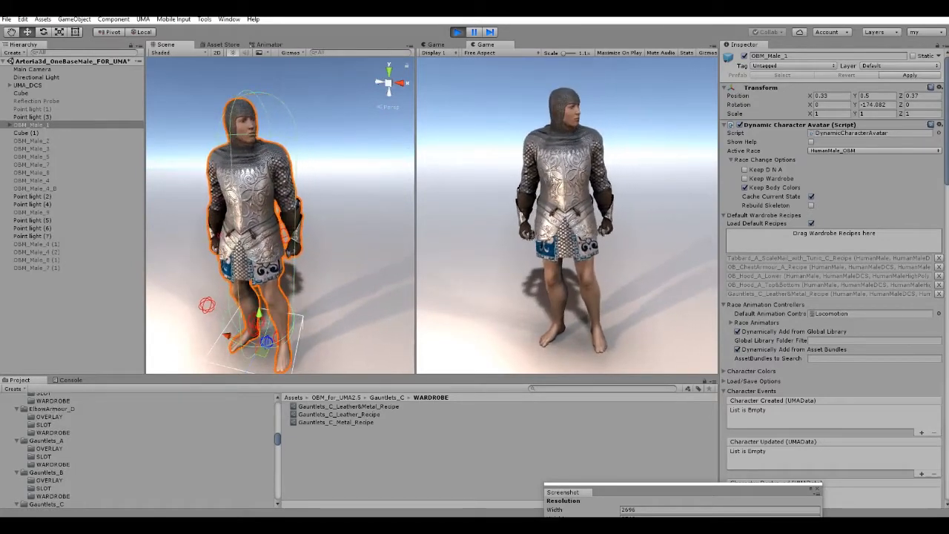
click(52, 437)
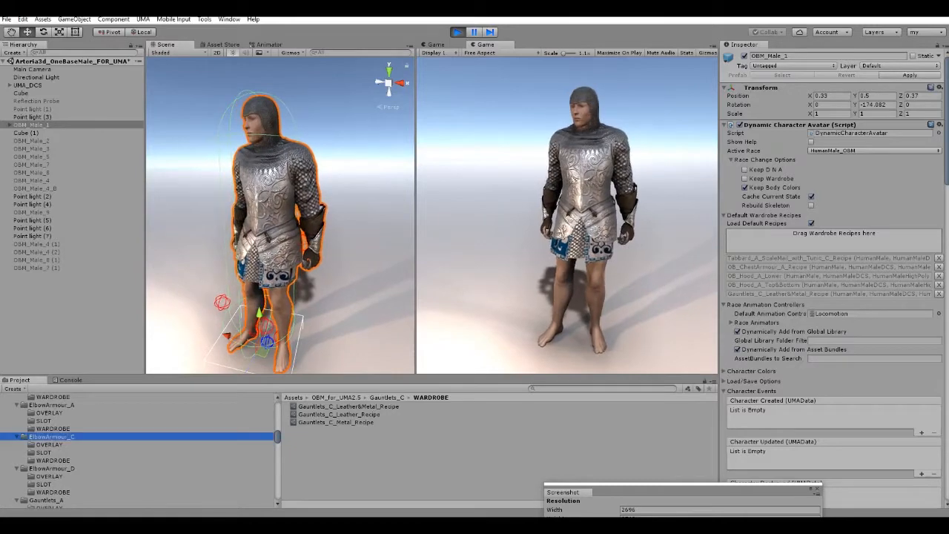
click(52, 461)
click(337, 406)
drag(337, 406, 834, 232)
scroll(281, 215, up, 5)
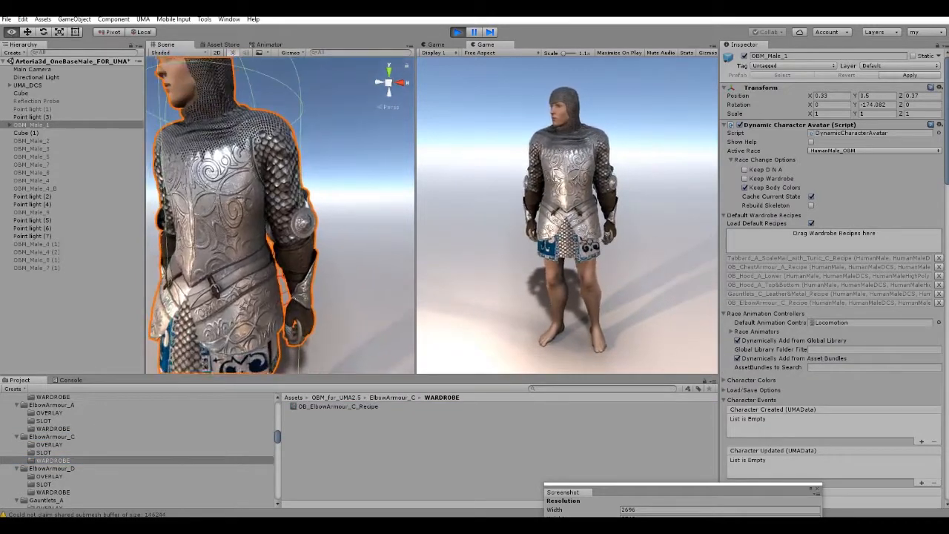
scroll(280, 215, down, 5)
alt+drag(296, 215, 261, 216)
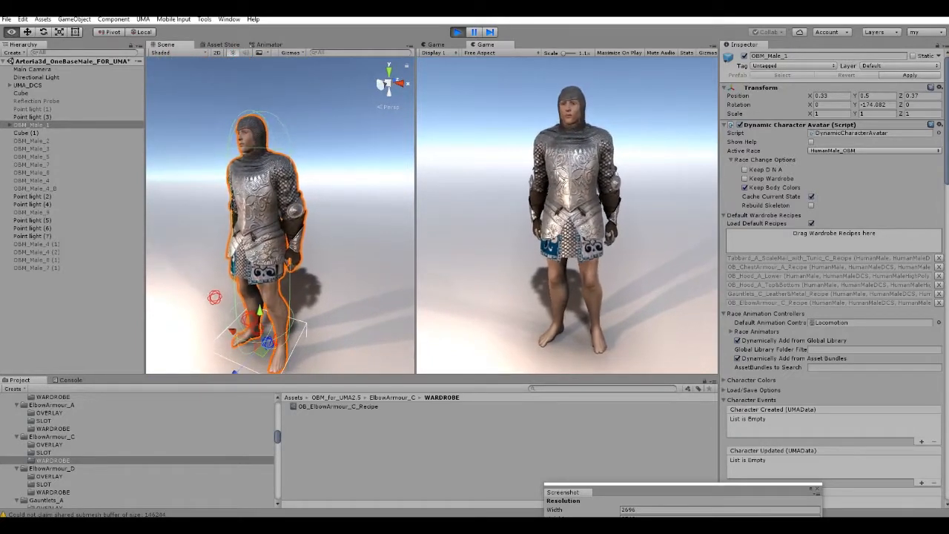
scroll(280, 215, up, 3)
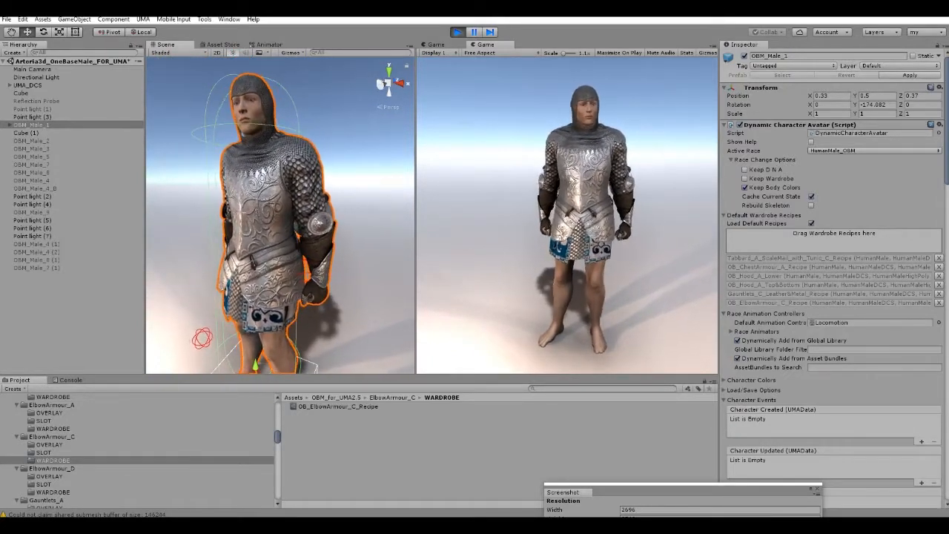
Add OB_ShoulderArmour_B_Recipe from the ShoulderArmour_B wardrobe folder to the default wardrobe recipes of OBM_Male_1.
scroll(137, 449, down, 10)
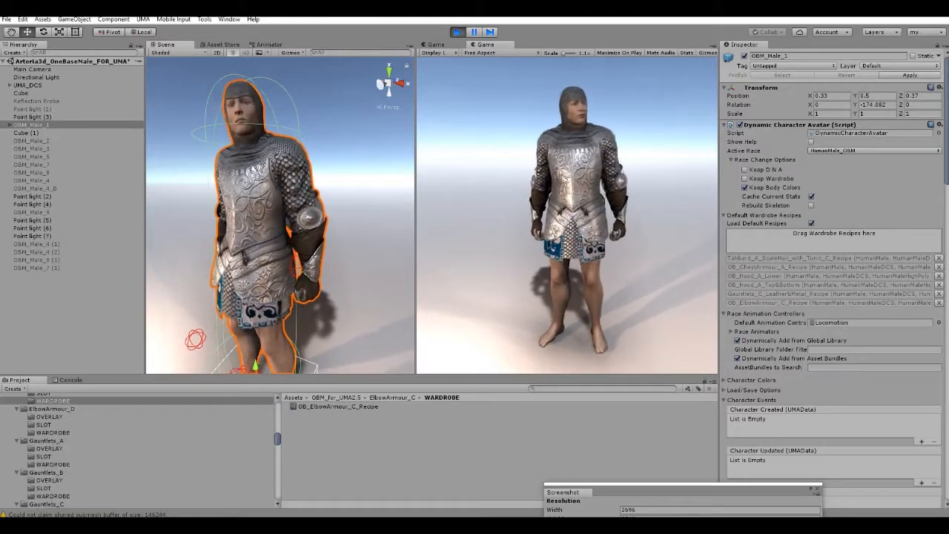
scroll(74, 449, down, 10)
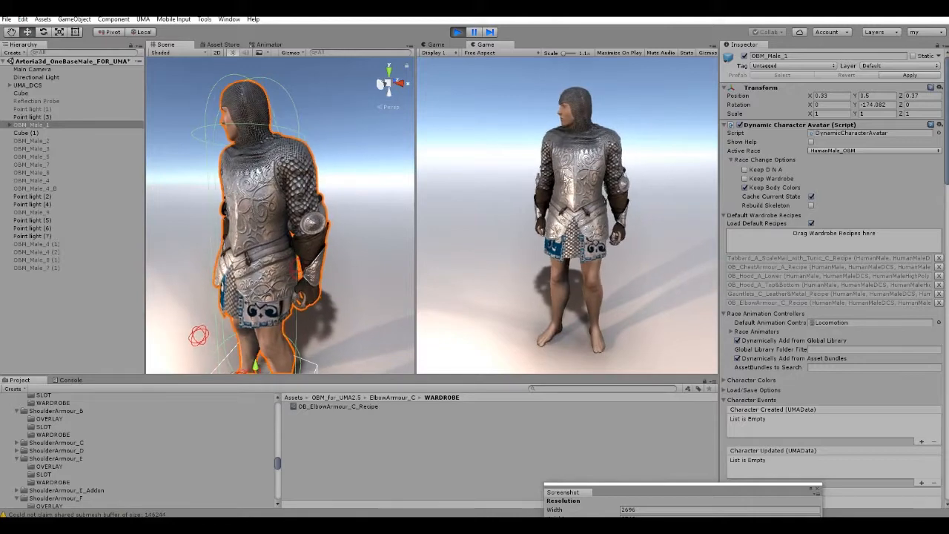
click(53, 434)
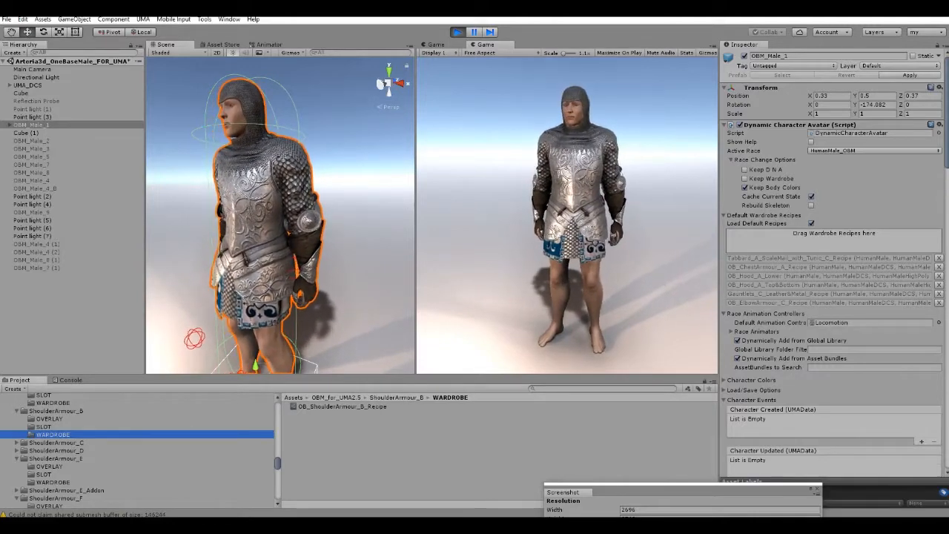
drag(342, 407, 833, 234)
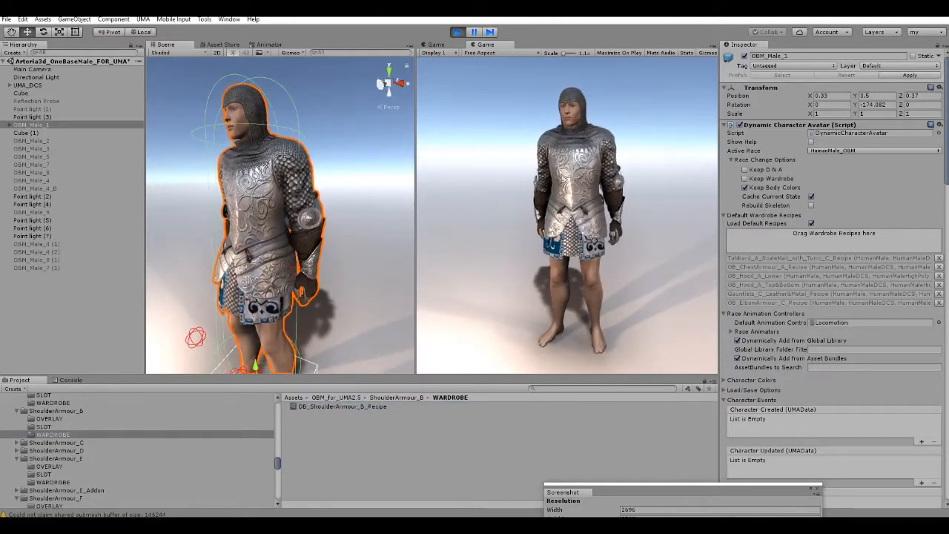
alt+drag(252, 222, 326, 223)
right_drag(282, 223, 259, 236)
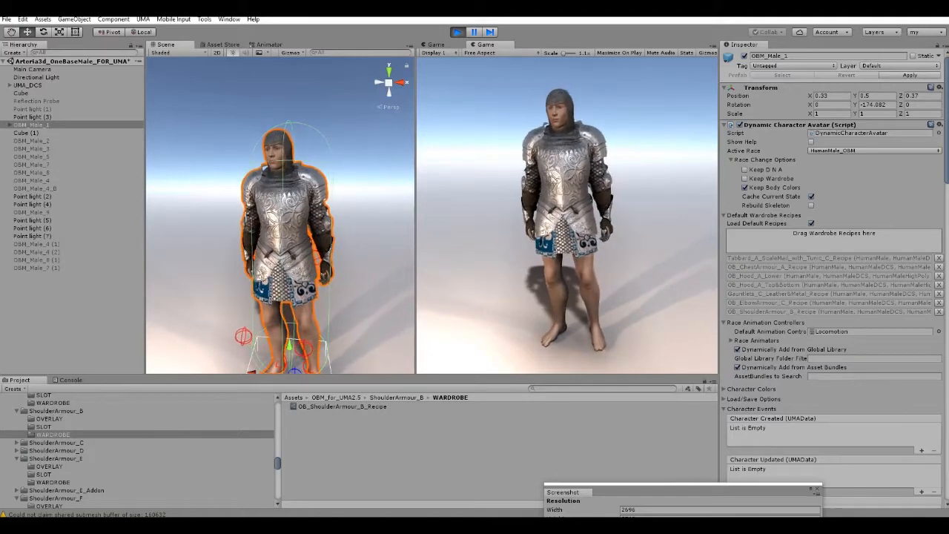
Replace OB_ChestArmour_A_Recipe on OBM_Male_1 with OB_ChestArmour_B_Recipe from the ChestArmour_B wardrobe folder.
click(939, 267)
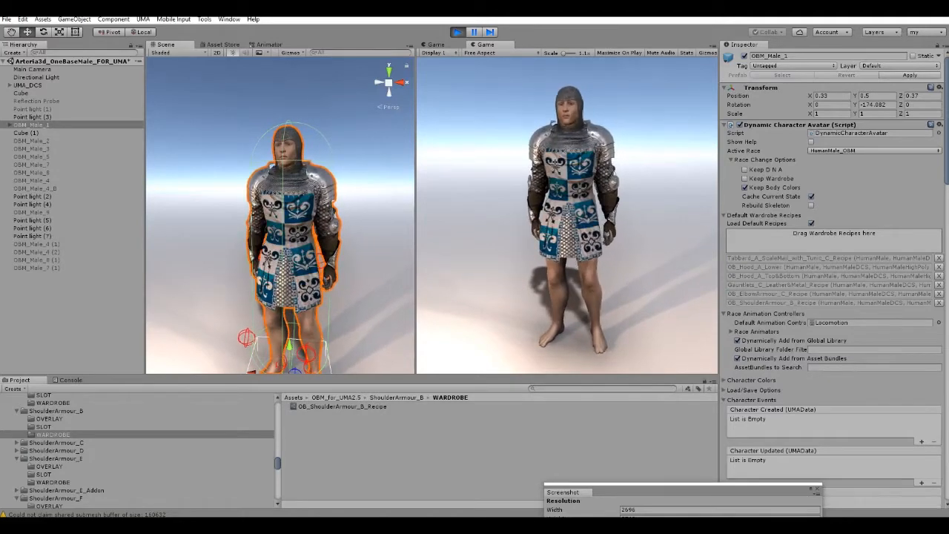
scroll(137, 449, up, 5)
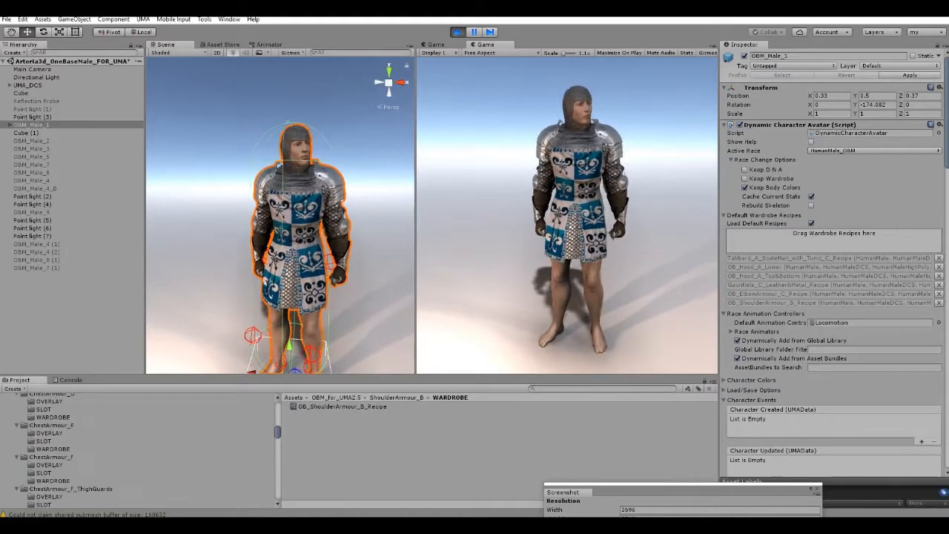
scroll(138, 448, up, 5)
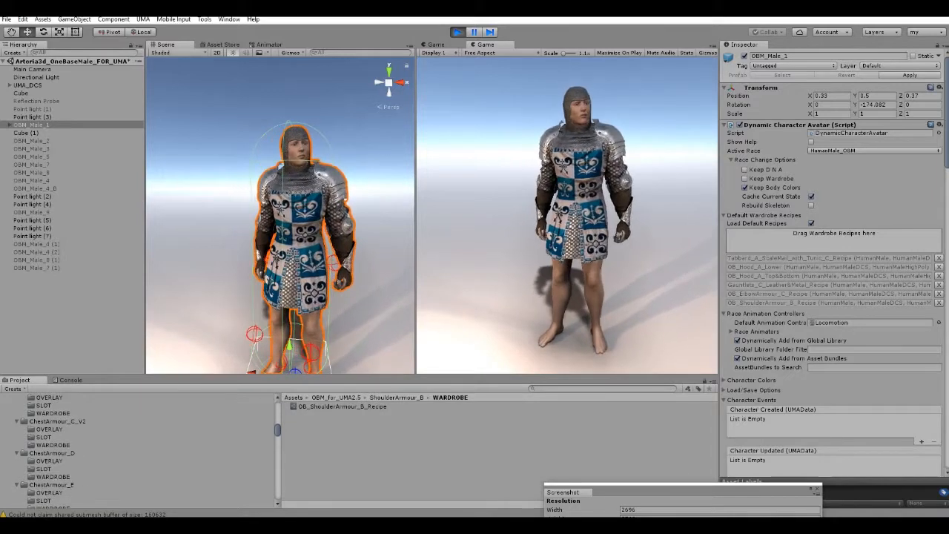
click(52, 409)
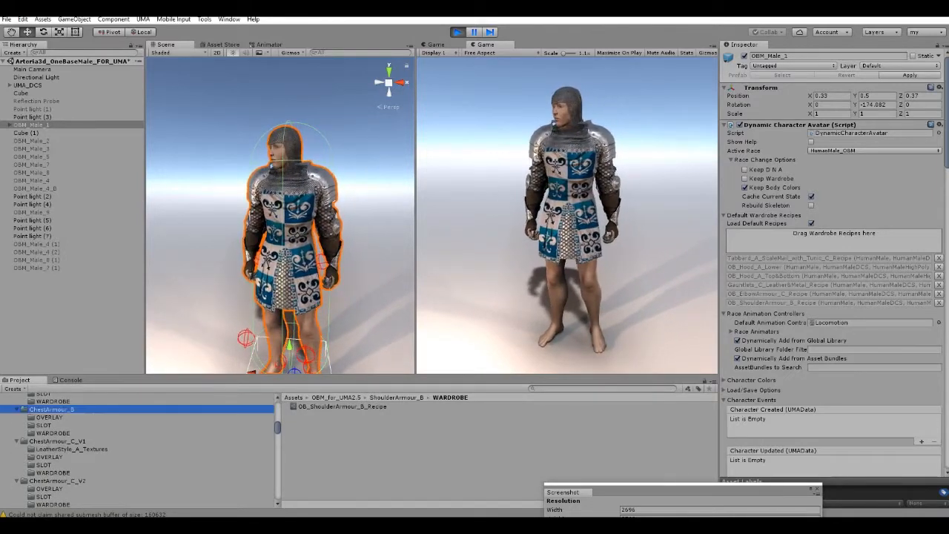
click(54, 433)
drag(338, 407, 834, 236)
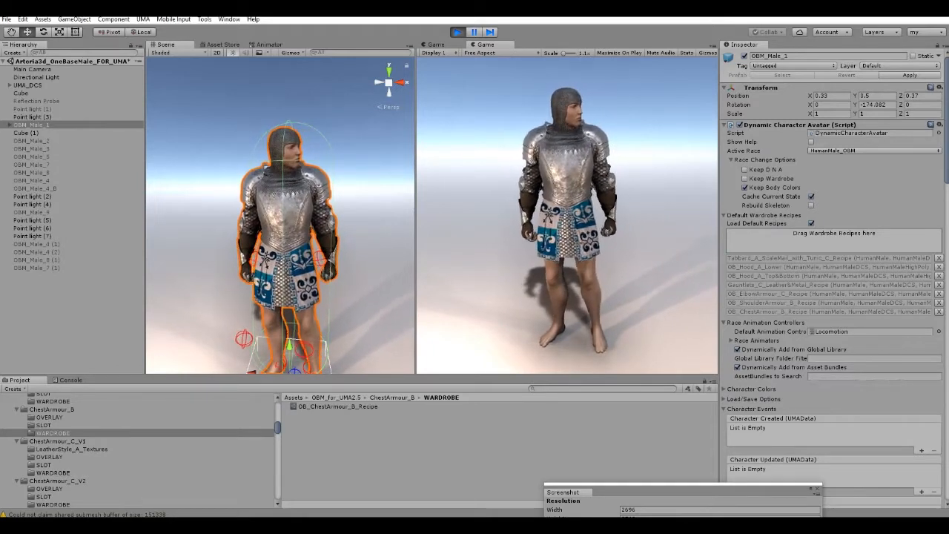
Swap OB_ChestArmour_B_Recipe on OBM_Male_1 for OB_ChestArmour_D_Recipe from the ChestArmour_D wardrobe folder.
scroll(141, 450, down, 3)
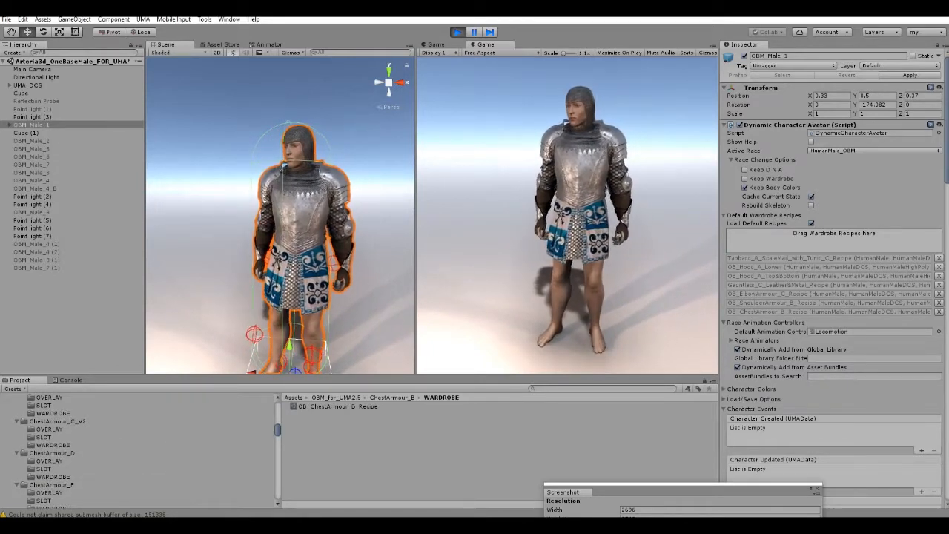
click(53, 477)
click(938, 311)
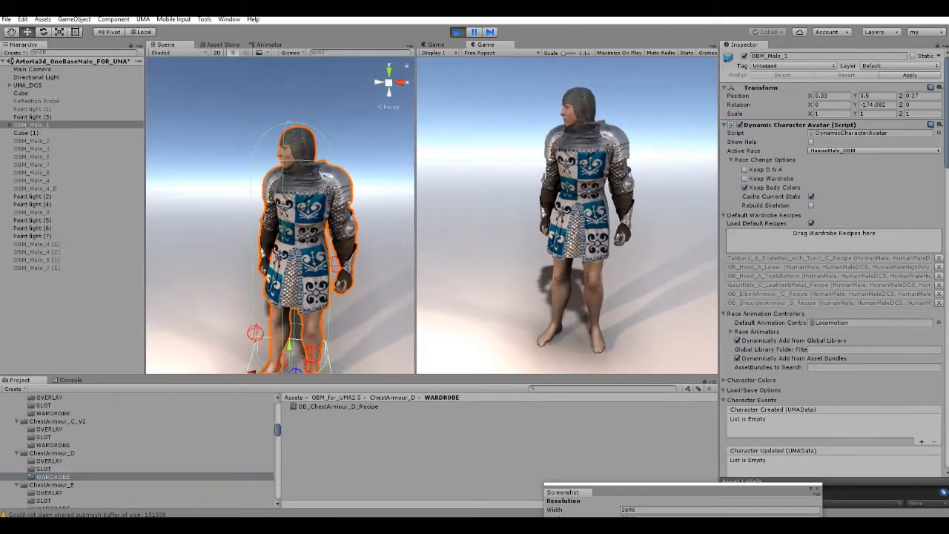
drag(337, 406, 833, 240)
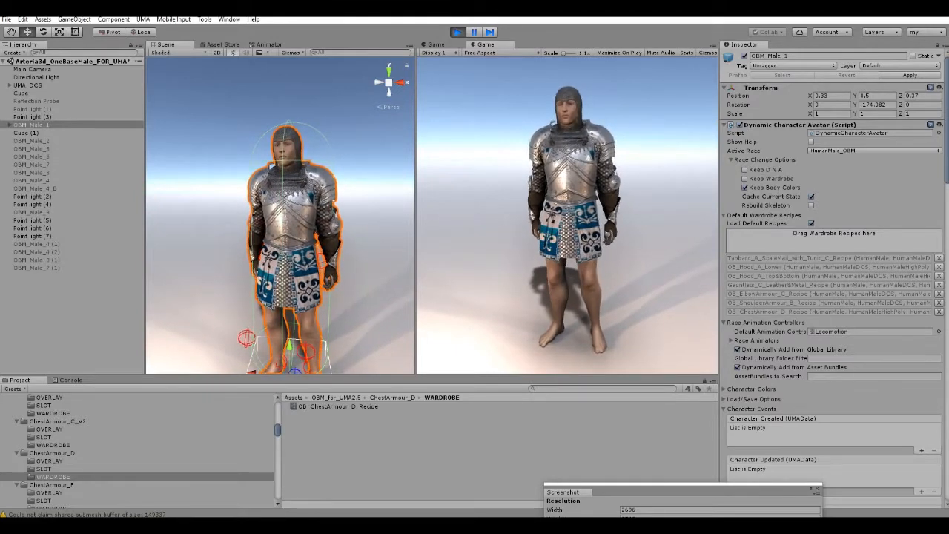
Remove OB_ChestArmour_D_Recipe from OBM_Male_1 and put OB_ChestArmour_B_Recipe back in its default wardrobe recipes.
click(939, 312)
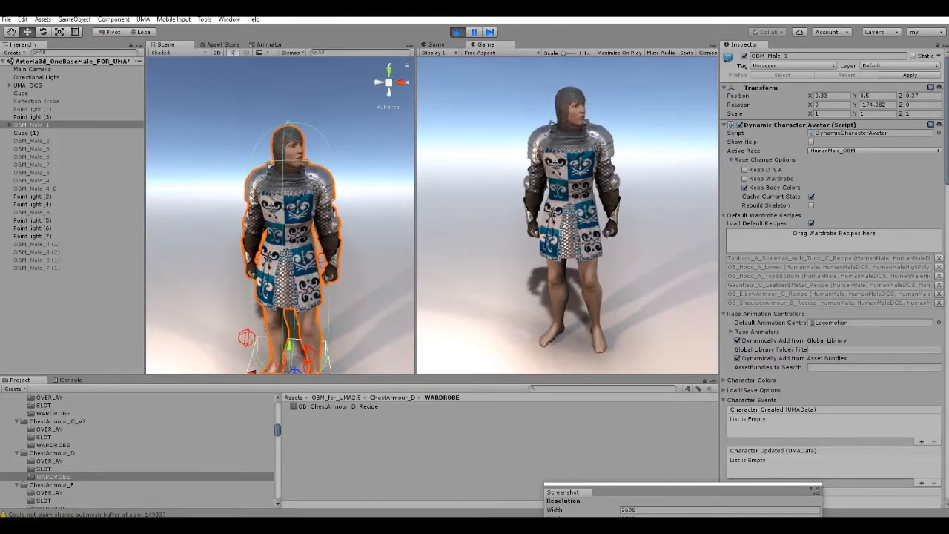
scroll(137, 448, up, 2)
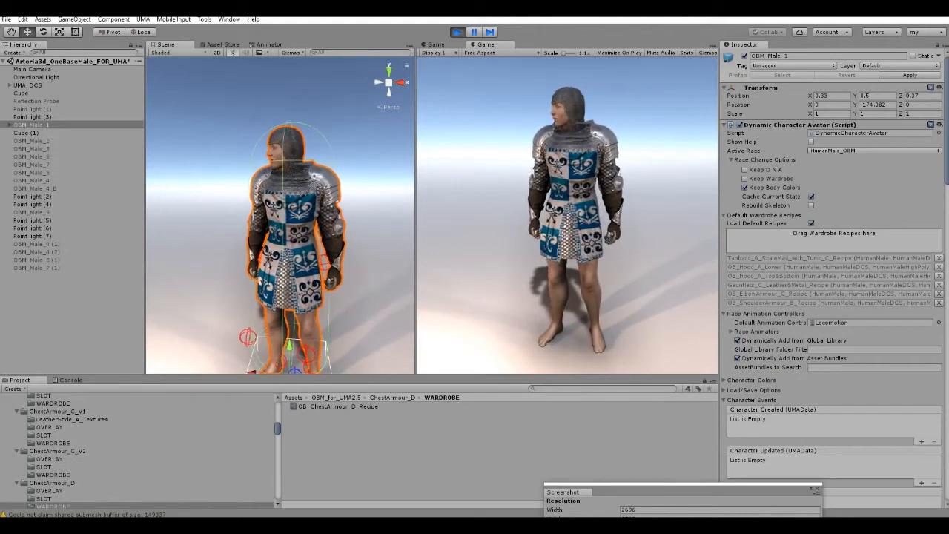
click(53, 403)
scroll(53, 403, up, 1)
drag(338, 406, 833, 240)
right_drag(297, 215, 286, 241)
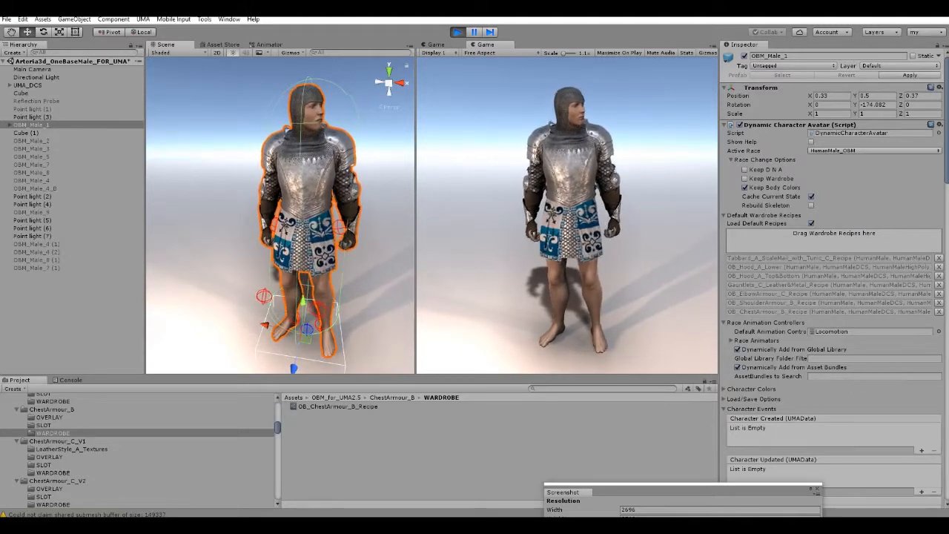
Browse the armour folders of OBM_for_UMA2.5 and examine the textures and subfolders inside ChestArmour_F.
scroll(141, 449, down, 3)
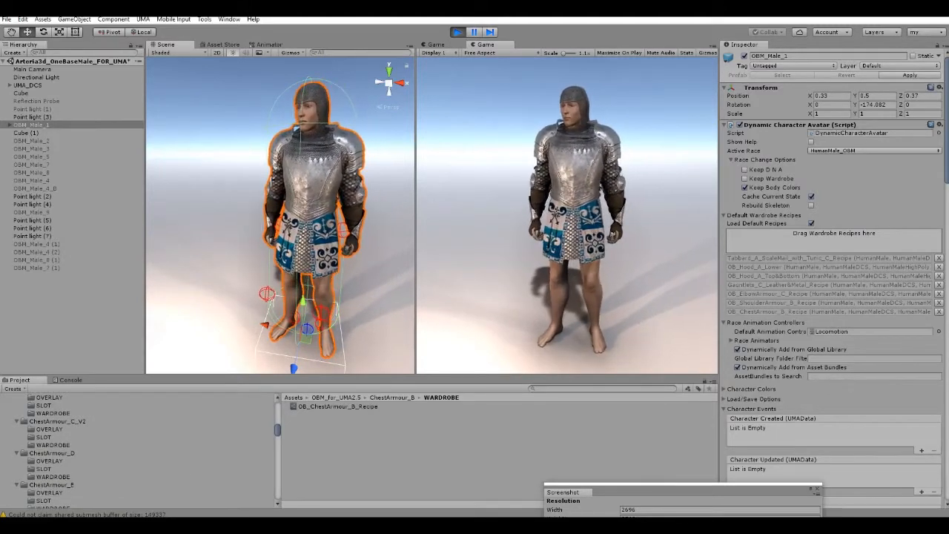
scroll(141, 449, down, 2)
scroll(141, 449, down, 2)
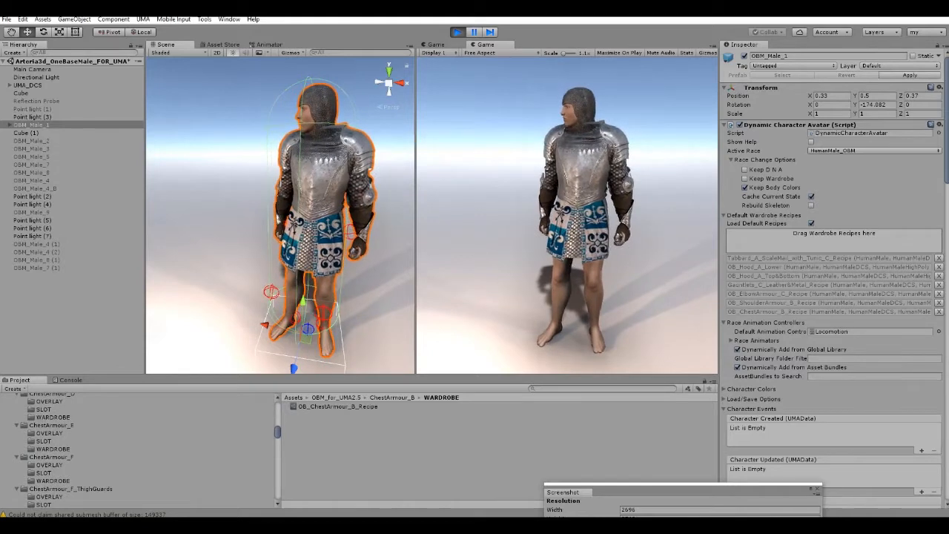
click(51, 456)
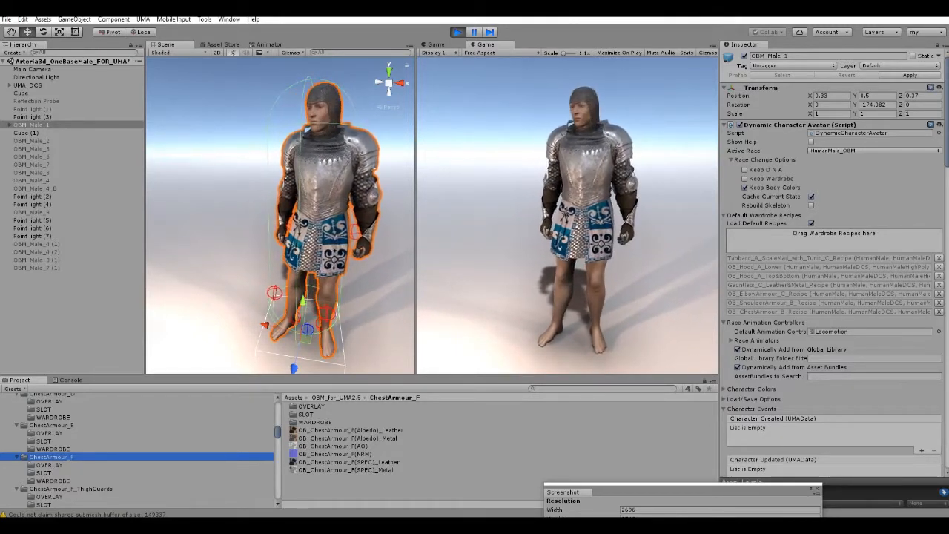
scroll(141, 450, down, 2)
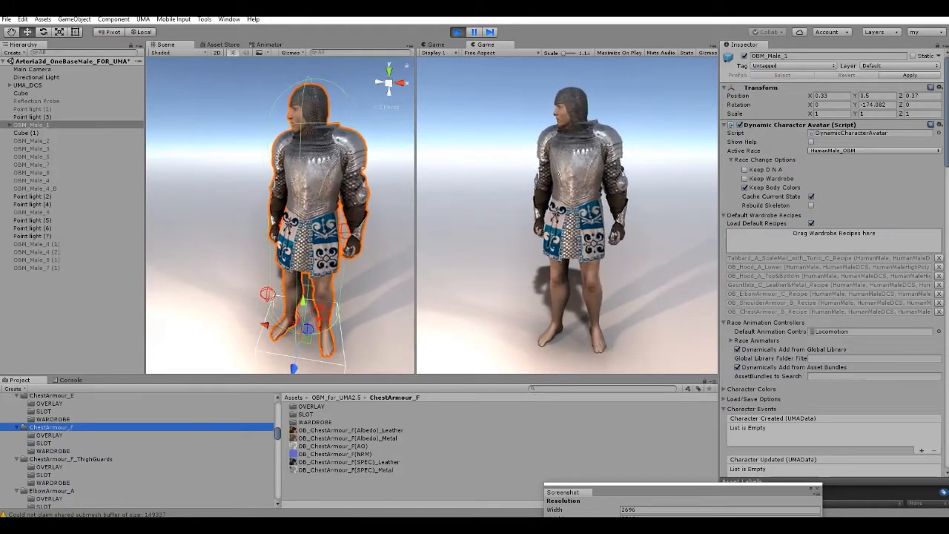
scroll(141, 451, up, 6)
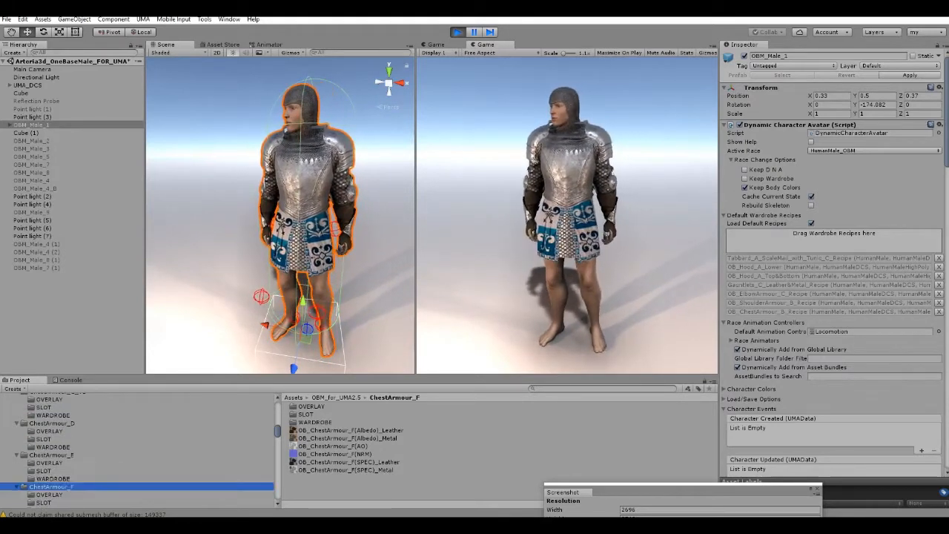
scroll(140, 451, down, 15)
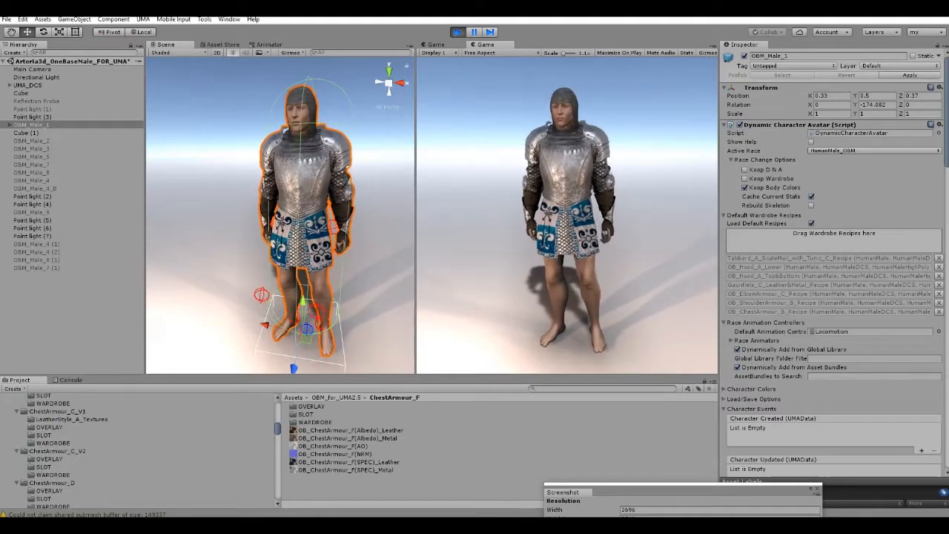
scroll(141, 451, down, 3)
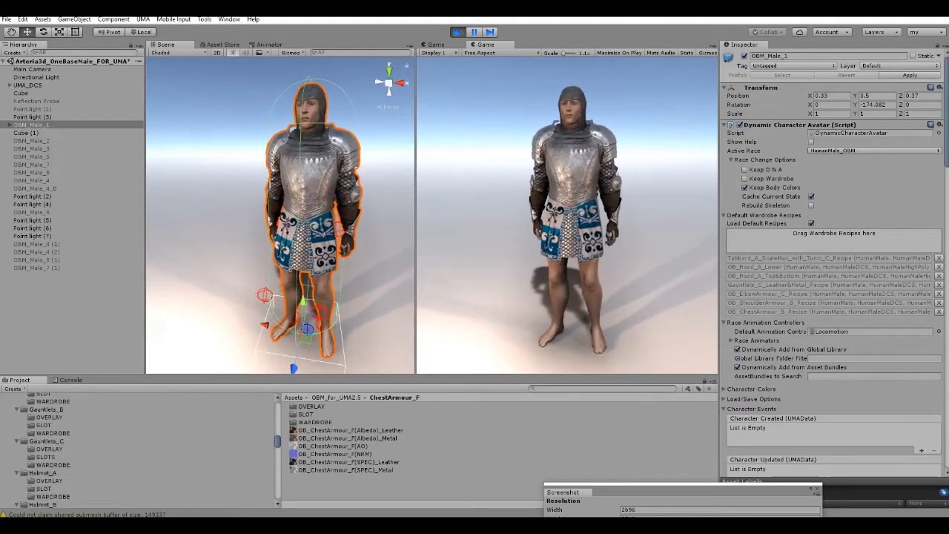
Try OB_Helmet_B_Recipe from the Helmet_B wardrobe folder on OBM_Male_1, view the helmet on the character, and remove the recipe.
click(43, 472)
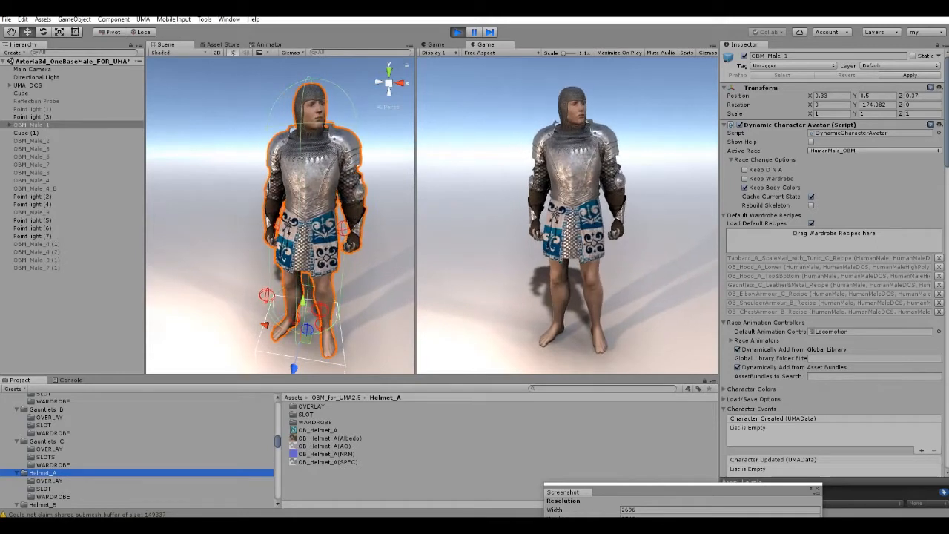
scroll(137, 451, down, 2)
click(53, 468)
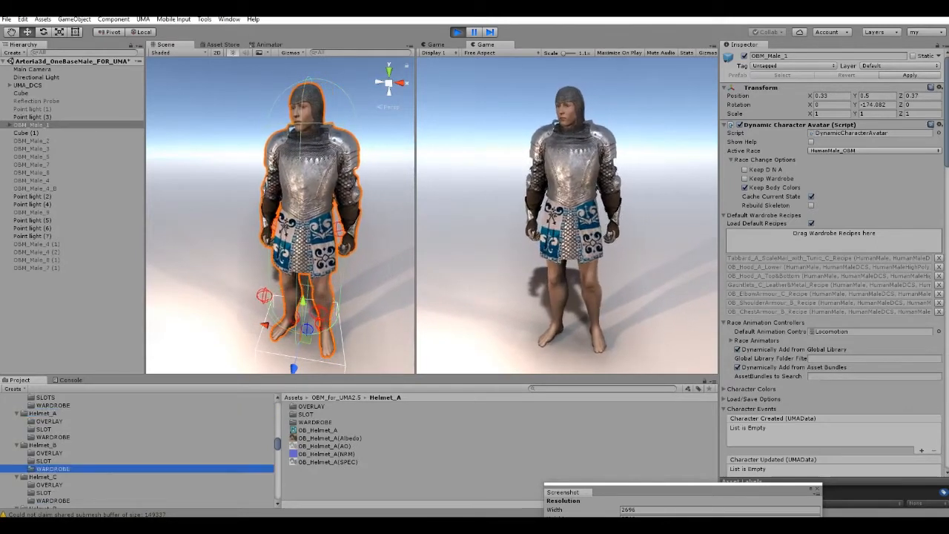
drag(328, 406, 834, 237)
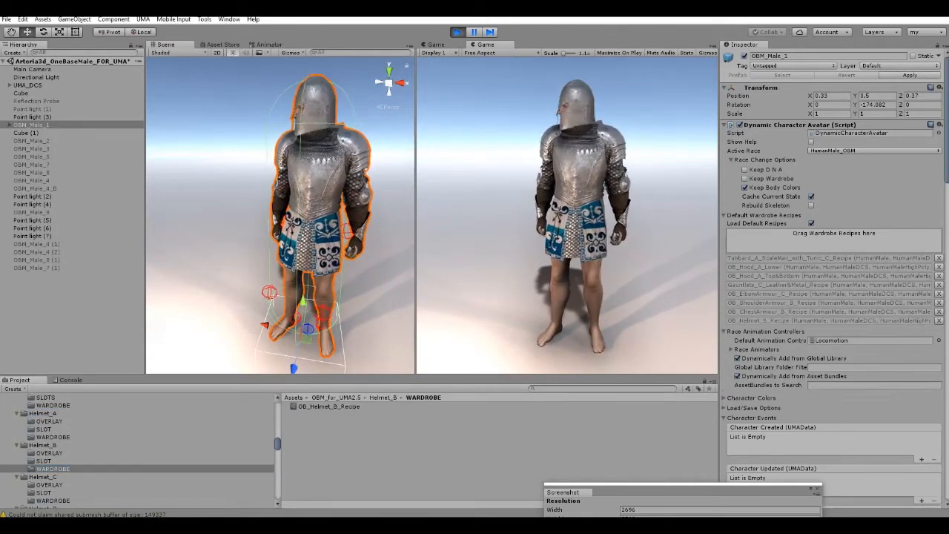
alt+drag(282, 215, 345, 208)
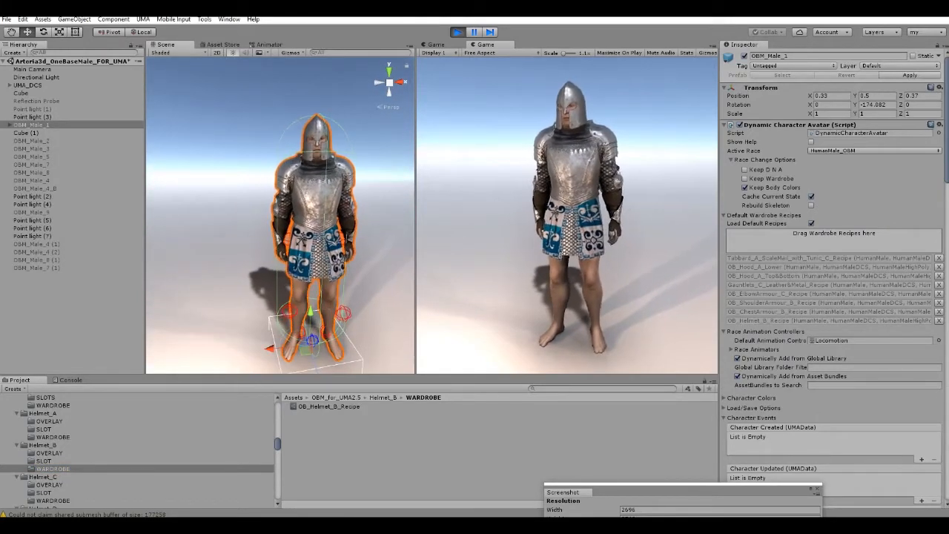
click(939, 320)
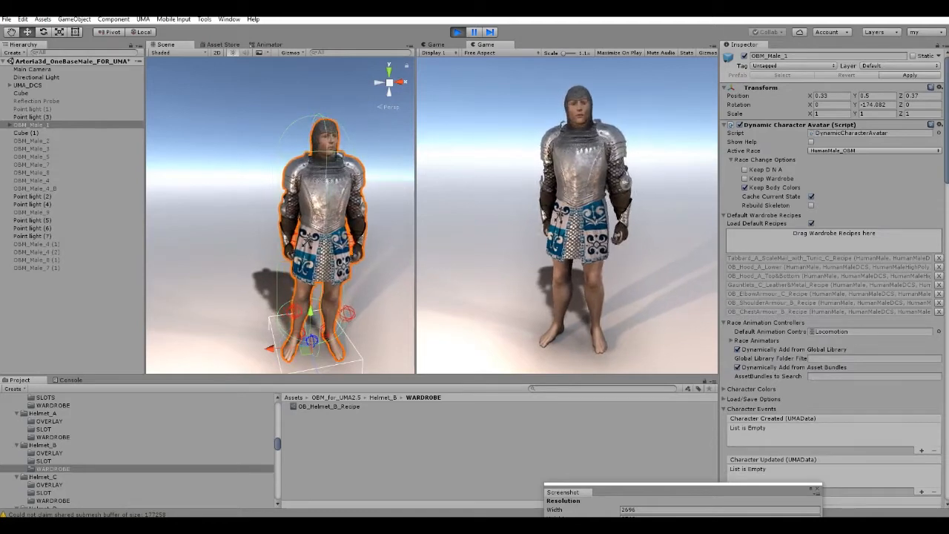
Try OB_Helmet_C_Recipe from the Helmet_C wardrobe folder on OBM_Male_1, inspect it from several angles, and remove the recipe.
scroll(67, 469, down, 1)
click(53, 470)
drag(329, 406, 833, 241)
right_drag(289, 230, 341, 247)
scroll(348, 194, up, 5)
scroll(315, 215, down, 2)
scroll(318, 230, down, 3)
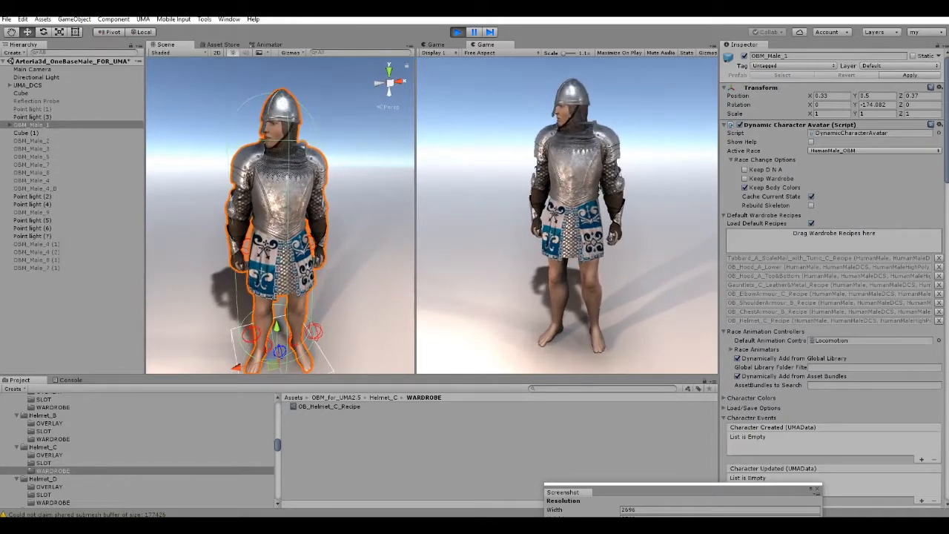
right_drag(280, 216, 272, 233)
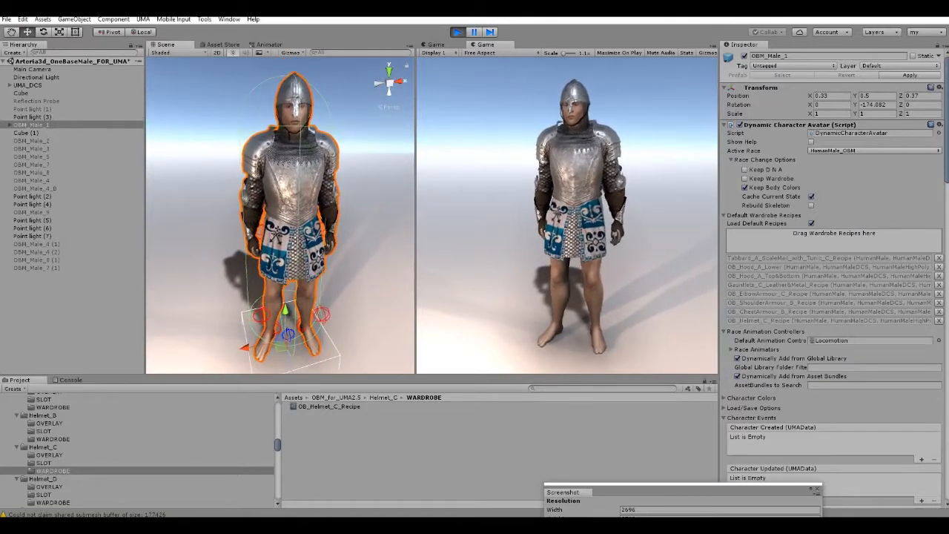
click(939, 320)
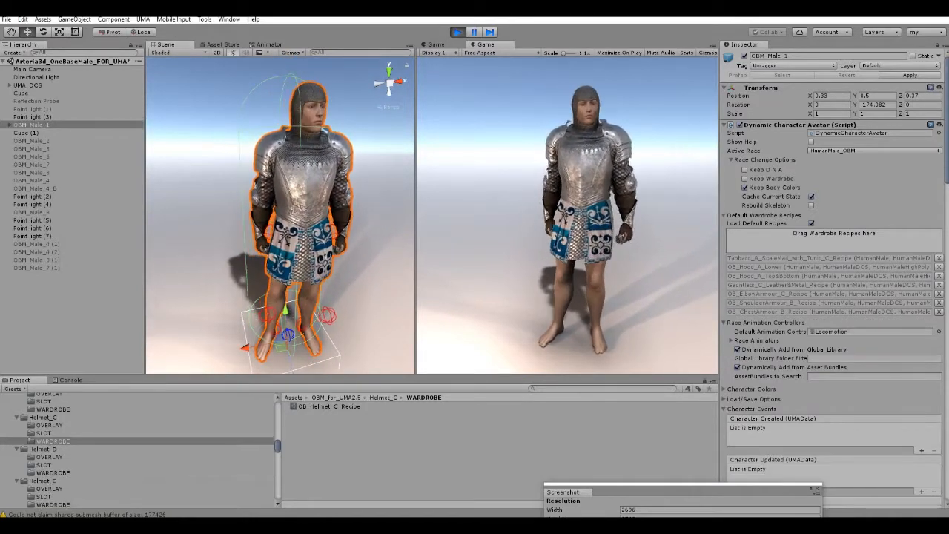
Try Helmet_D_Visor_CLOSED_Recipe from the Helmet_D wardrobe folder on OBM_Male_1 and remove it from the default wardrobe recipes.
click(53, 473)
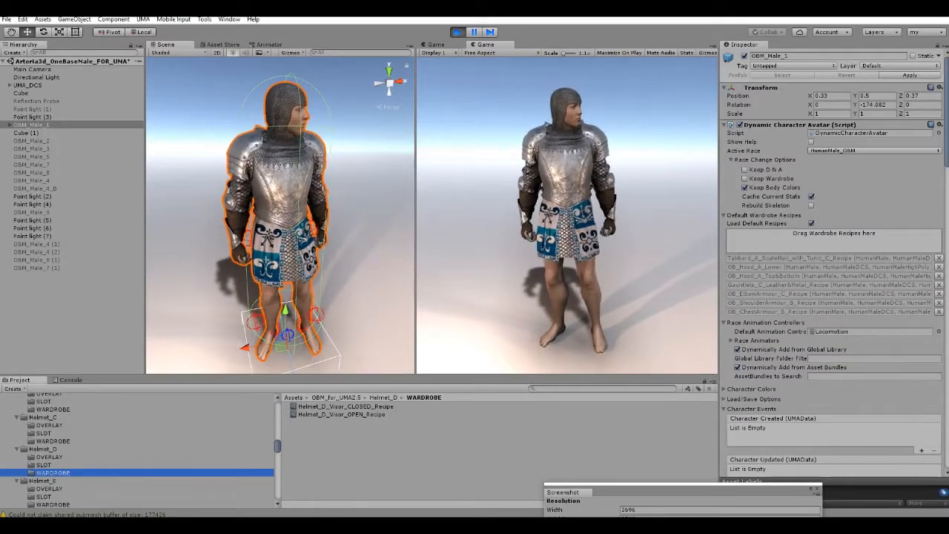
drag(345, 406, 834, 234)
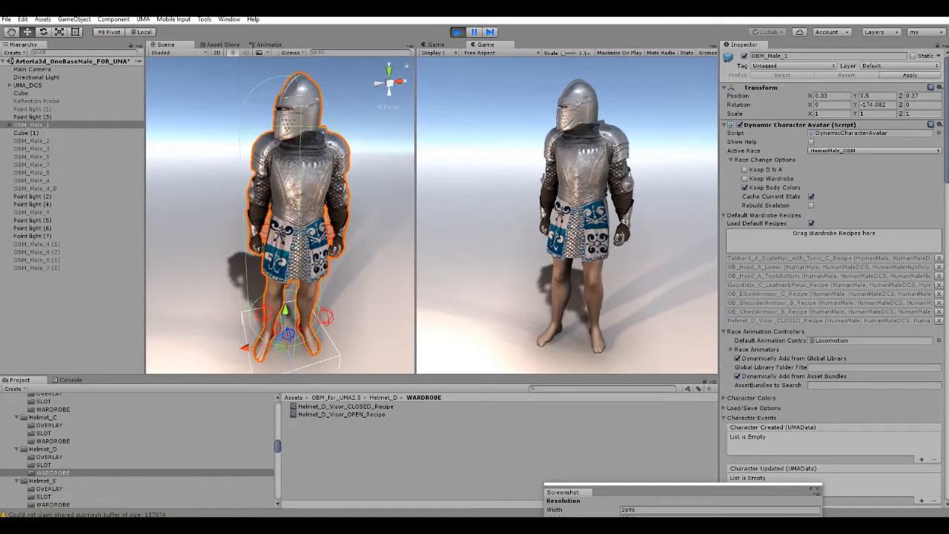
click(939, 320)
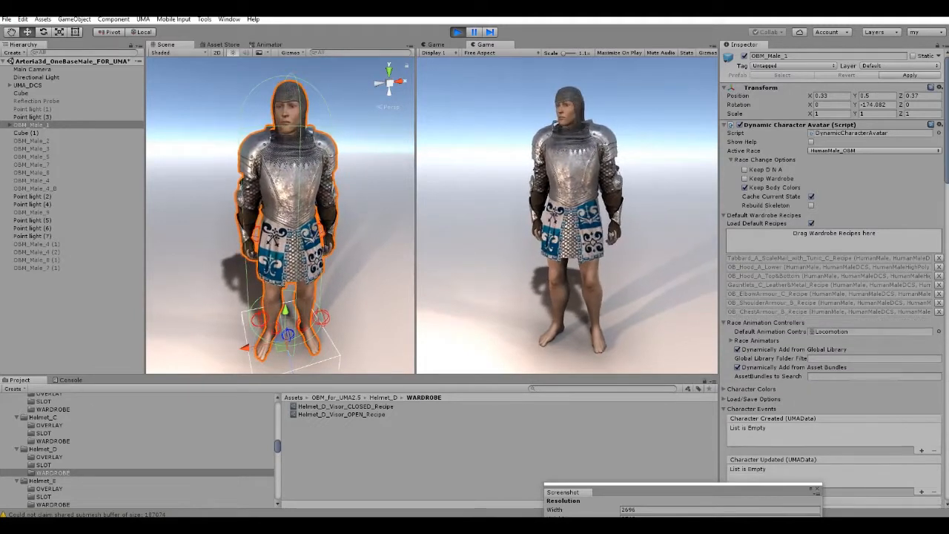
Try Helmet_D_Visor_OPEN_Recipe on OBM_Male_1 and remove it from the default wardrobe recipes.
drag(342, 414, 830, 238)
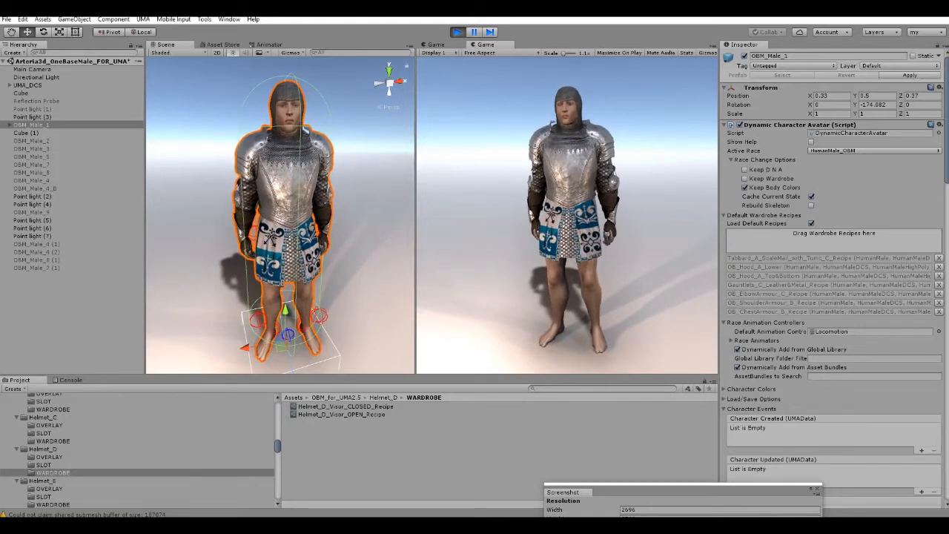
drag(830, 237, 833, 234)
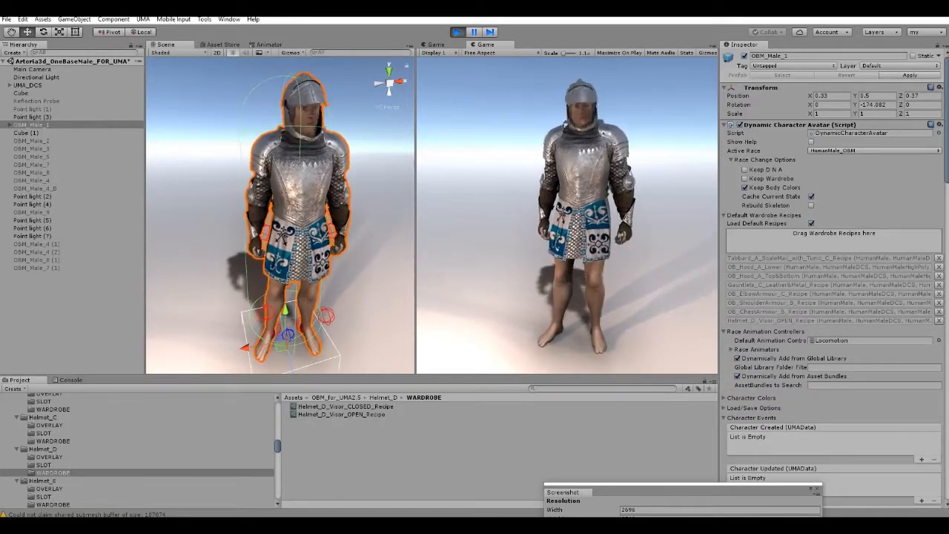
click(938, 321)
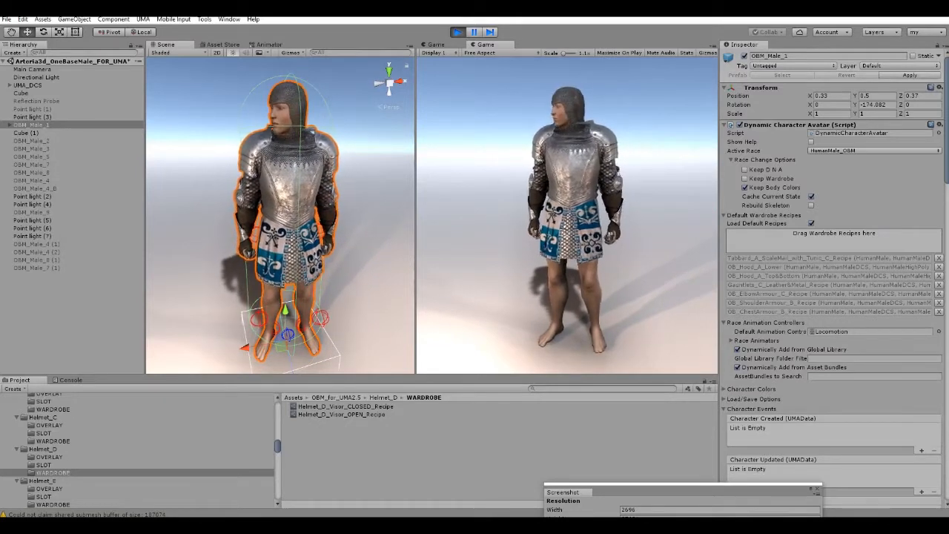
Try OB_Helmet_E_Recipe from the Helmet_E wardrobe folder on OBM_Male_1, inspect it near and far, and remove the recipe.
scroll(137, 451, down, 3)
click(52, 445)
drag(329, 406, 833, 234)
right_drag(281, 222, 286, 189)
key(w)
key(s)
key(w)
key(s)
key(w)
key(s)
click(938, 321)
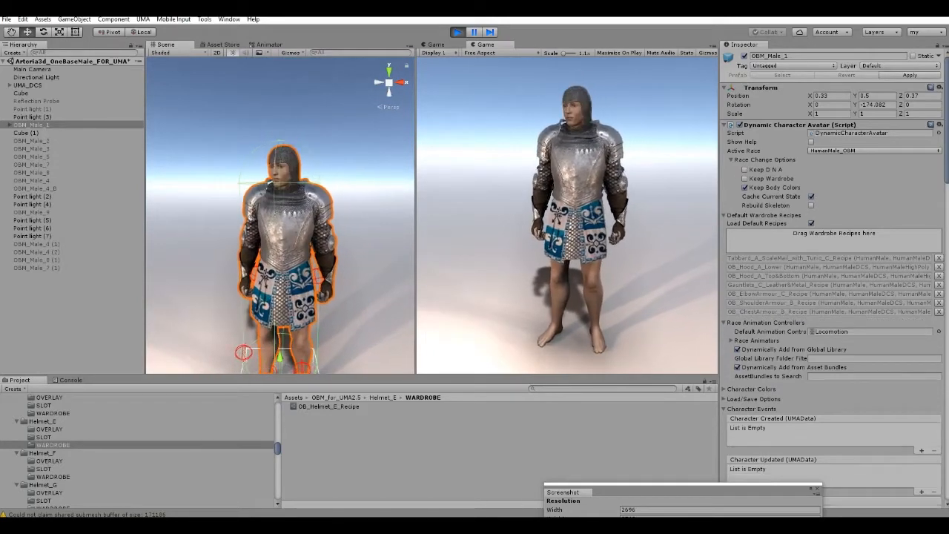
Try OB_Helmet_J_Leather_Recipe from the Helmet_J wardrobe folder on OBM_Male_1 and remove it from the default wardrobe recipes.
scroll(141, 451, down, 2)
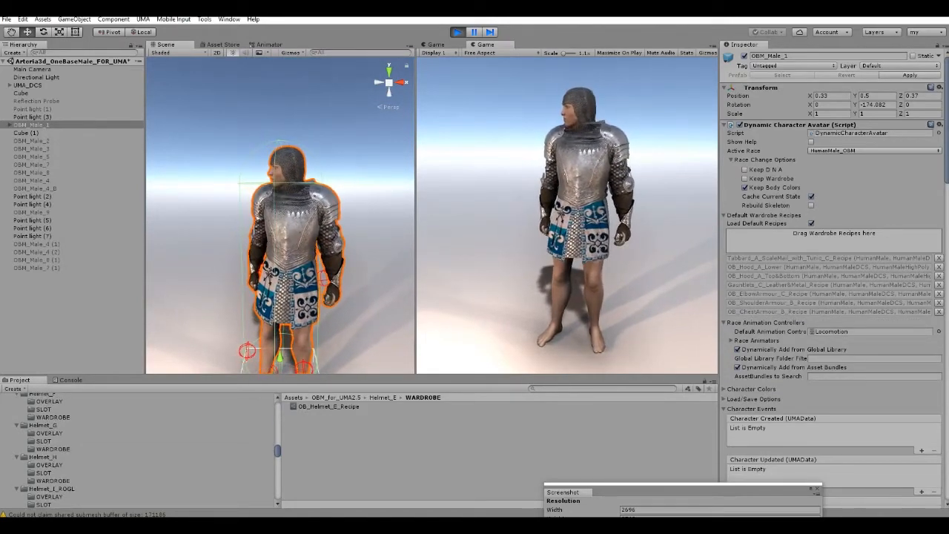
click(53, 480)
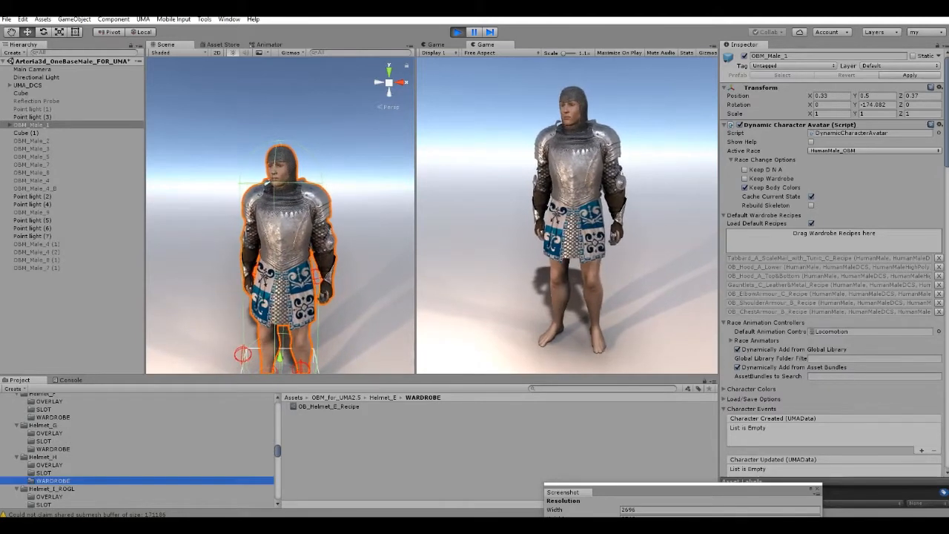
scroll(53, 480, down, 1)
scroll(141, 451, down, 1)
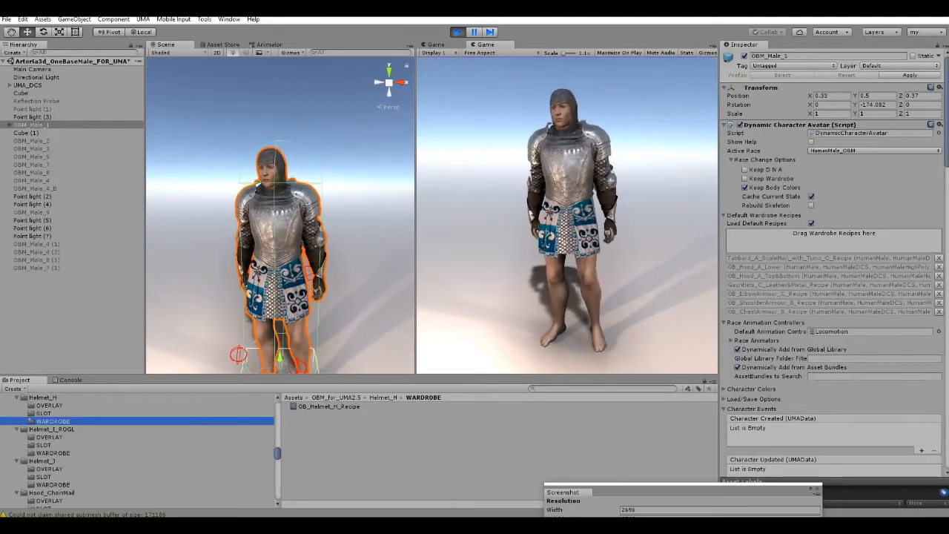
click(54, 484)
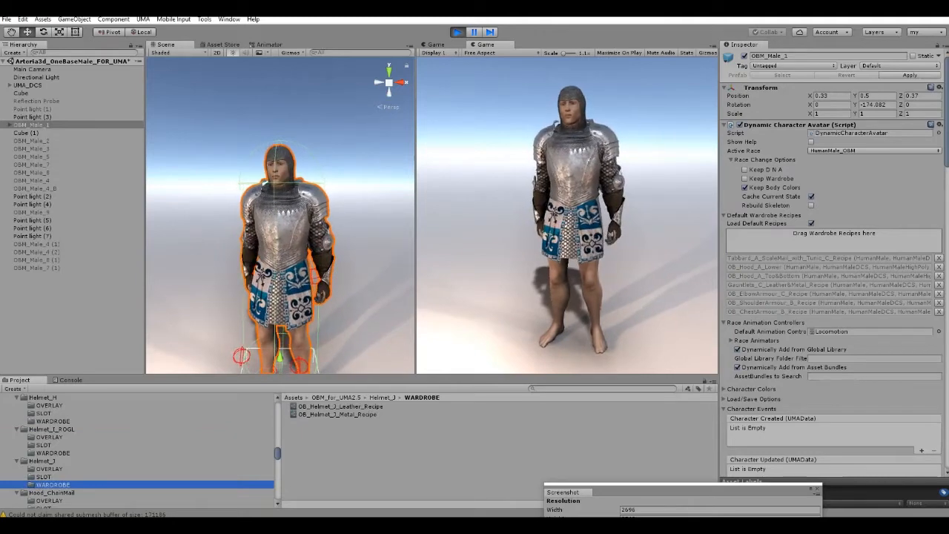
drag(340, 406, 834, 233)
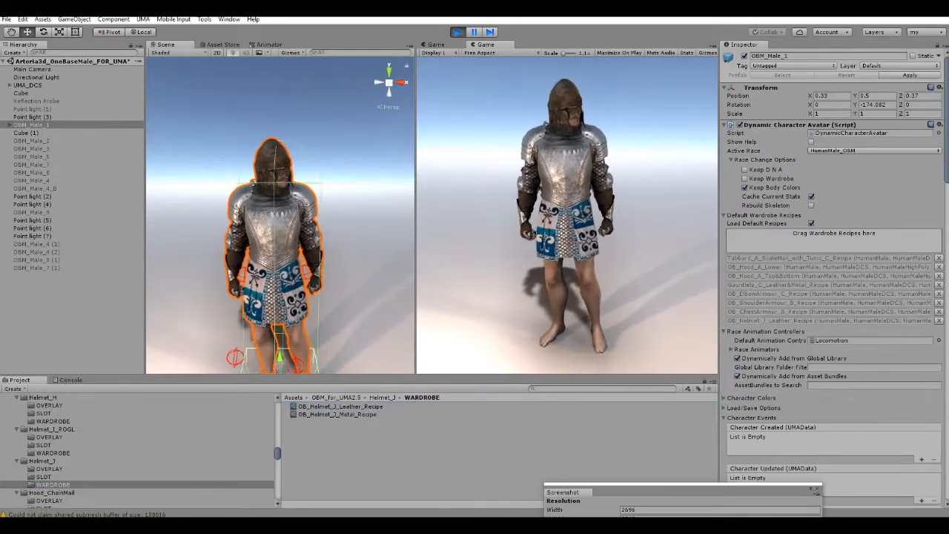
click(939, 321)
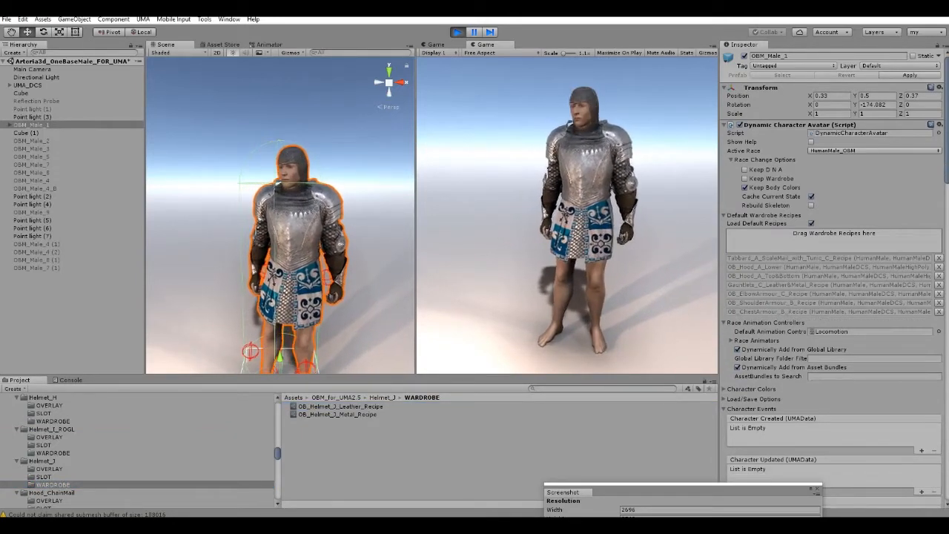
Add OB_Helmet_J_Metal_Recipe to the default wardrobe recipes of OBM_Male_1 and inspect the helmet up close on the character.
drag(338, 414, 834, 233)
scroll(289, 215, up, 5)
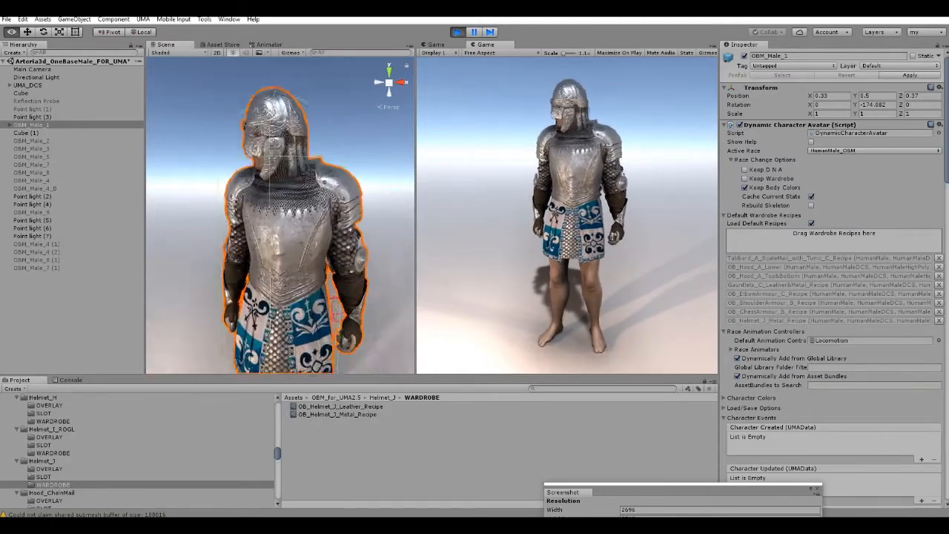
right_drag(289, 215, 274, 197)
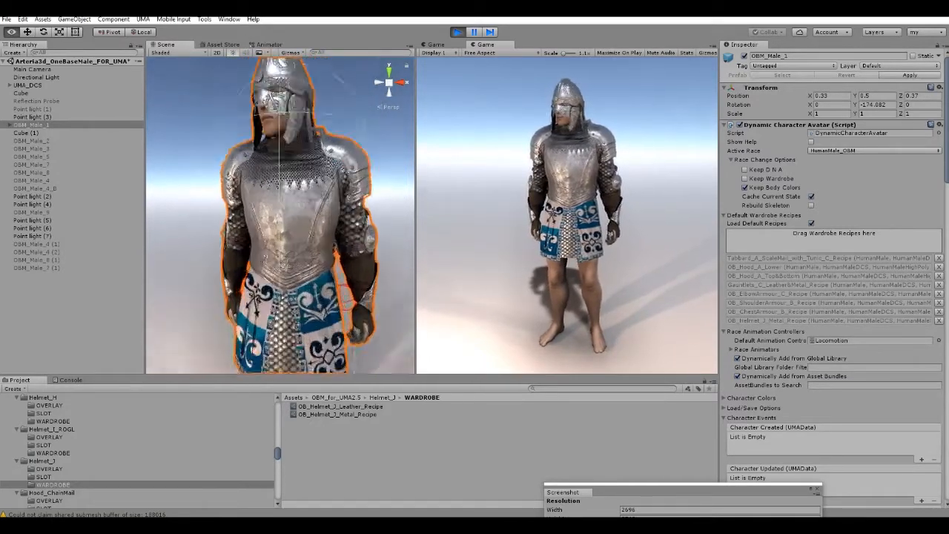
mouse_move(282, 207)
right_down()
mouse_move(288, 234)
mouse_move(280, 207)
right_up()
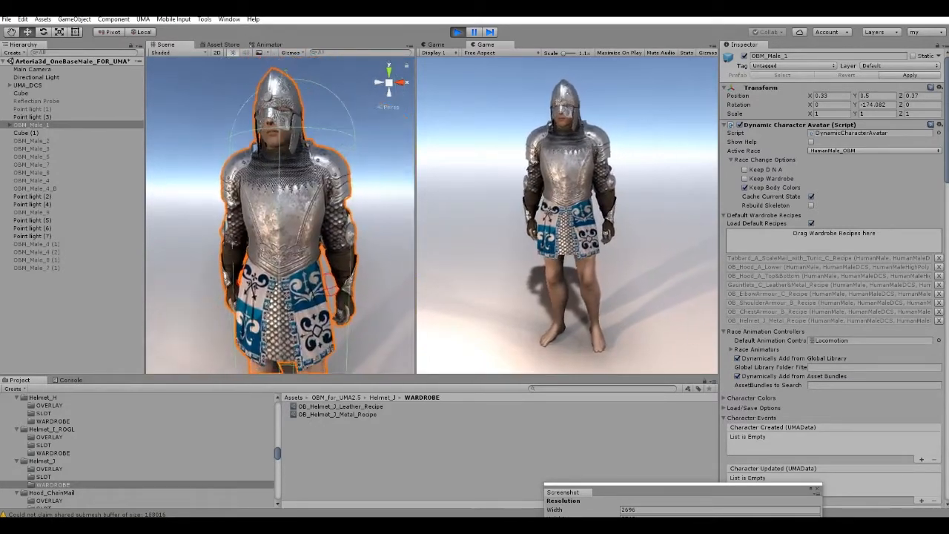
Add OB_Belt_A_UsewithChestArmour_Recipe from the Belt_A wardrobe folder to the default wardrobe recipes of OBM_Male_1.
drag(277, 453, 278, 418)
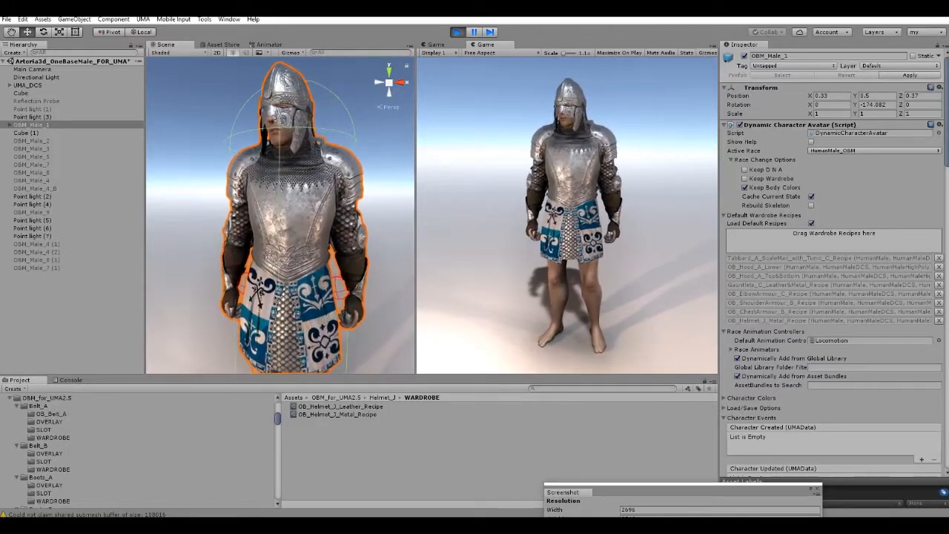
click(53, 437)
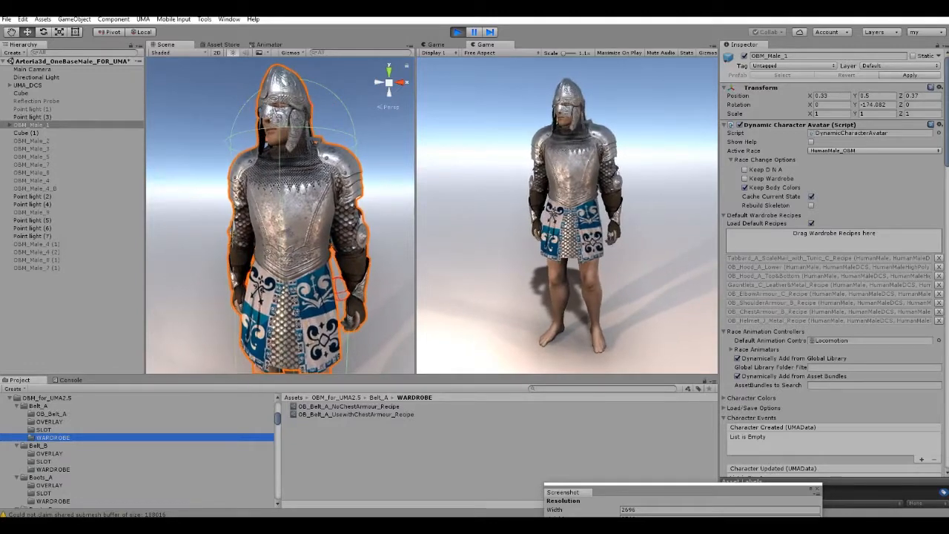
click(356, 415)
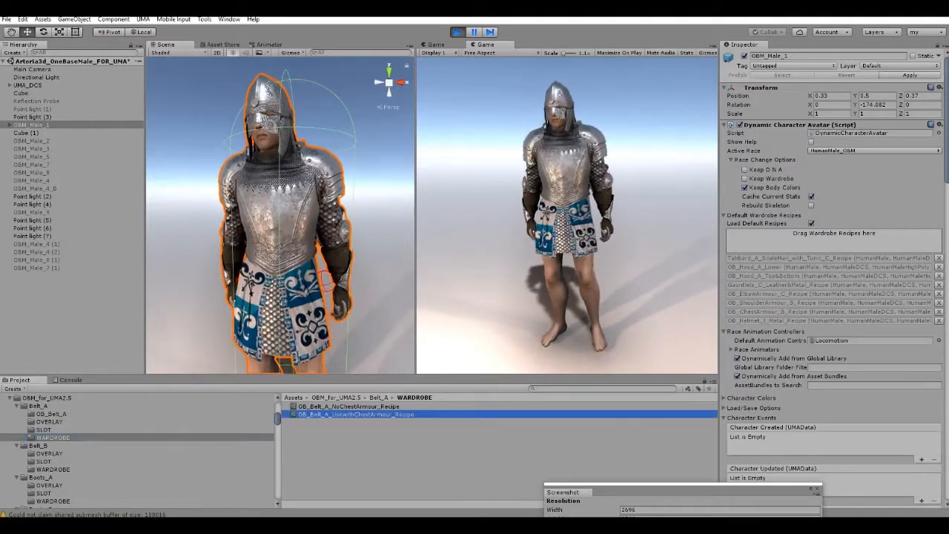
drag(356, 414, 834, 236)
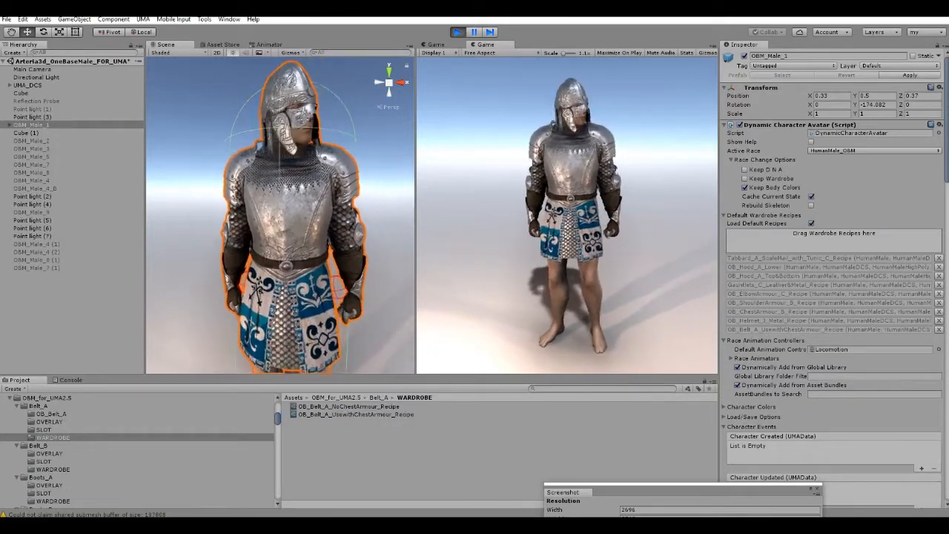
Replace the belt on OBM_Male_1 with OB_Belt_A_NoChestArmour_Recipe and remove OB_ChestArmour_B_Recipe from the default wardrobe recipes.
click(939, 330)
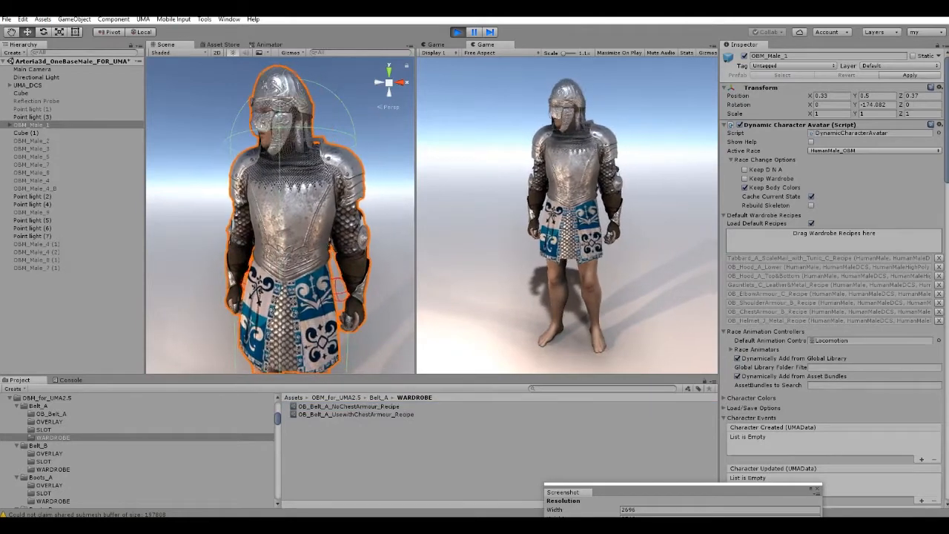
drag(349, 407, 834, 236)
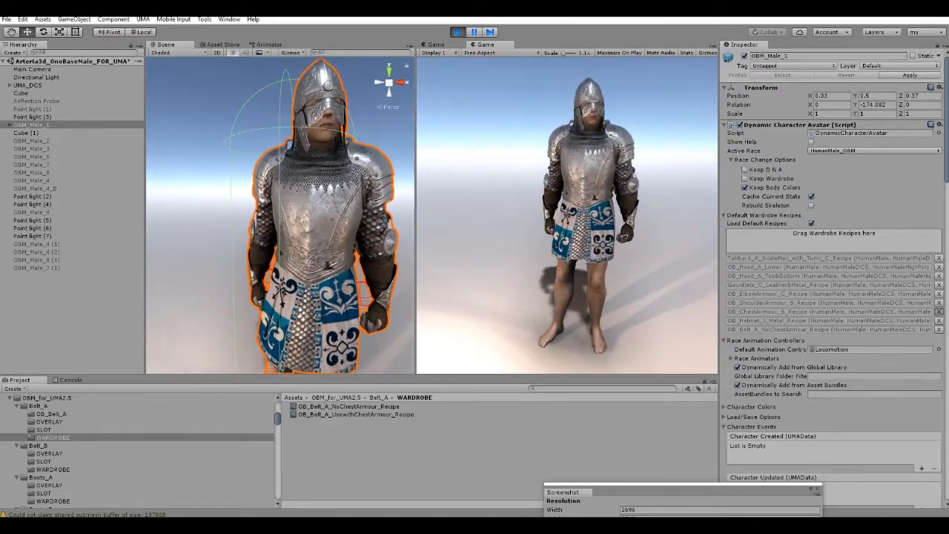
click(938, 311)
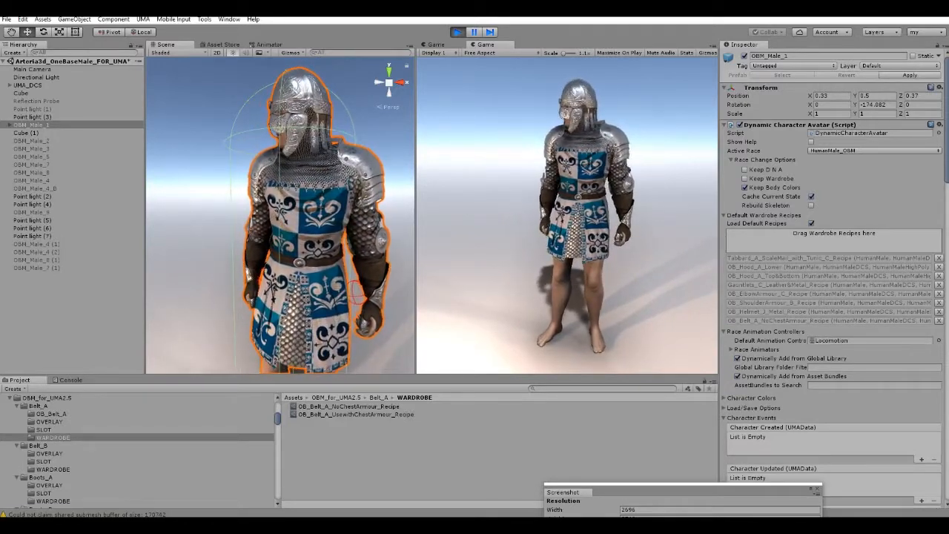
Swap the belt back to OB_Belt_A_UsewithChestArmour_Recipe and re-add OB_ChestArmour_B_Recipe from the ChestArmour_B wardrobe folder to OBM_Male_1.
click(939, 321)
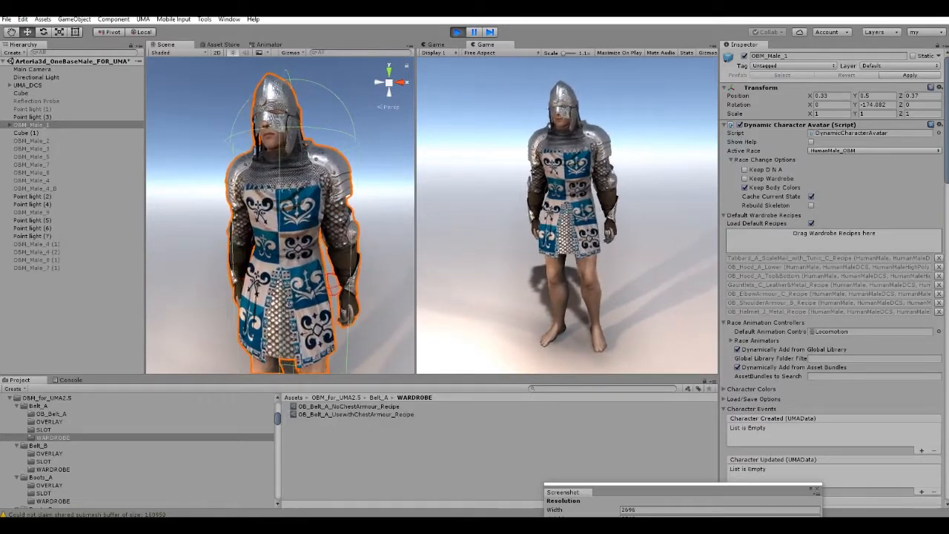
drag(356, 415, 833, 239)
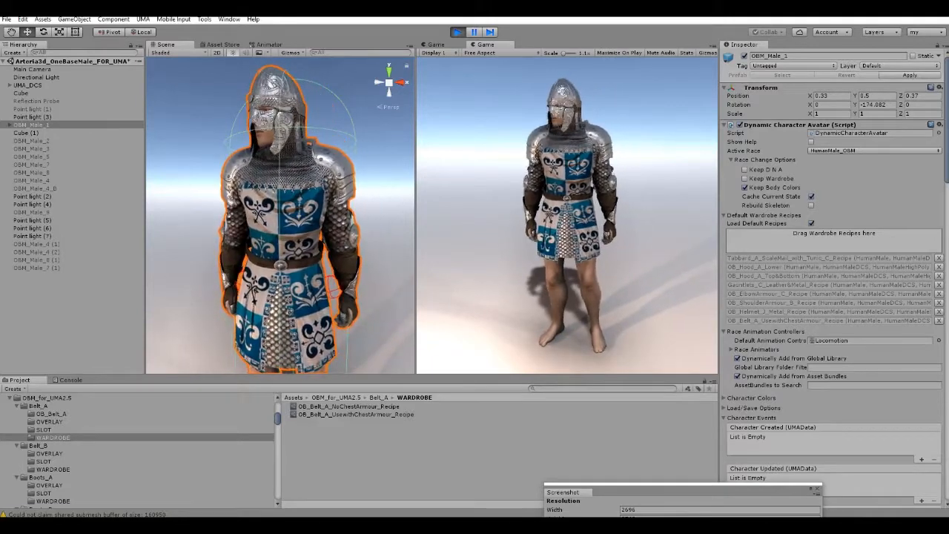
scroll(137, 451, down, 4)
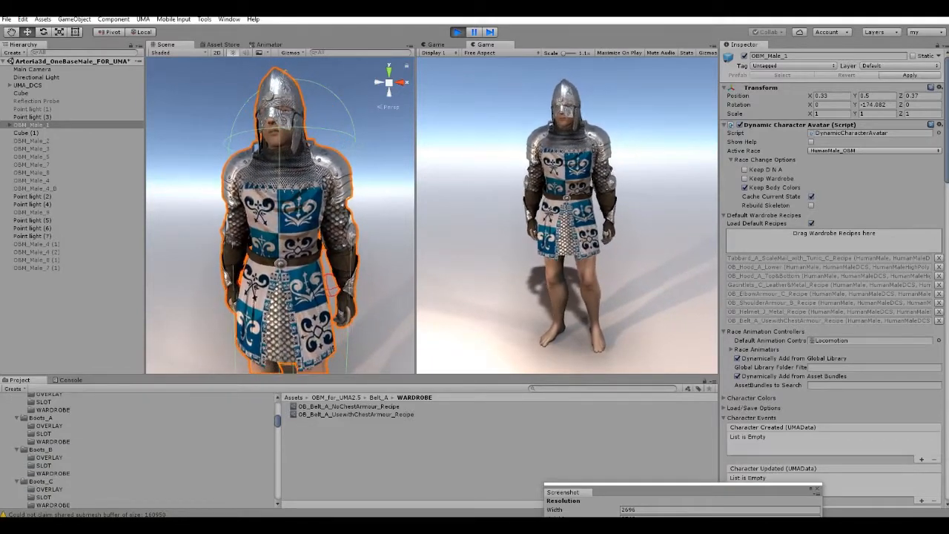
scroll(74, 451, down, 4)
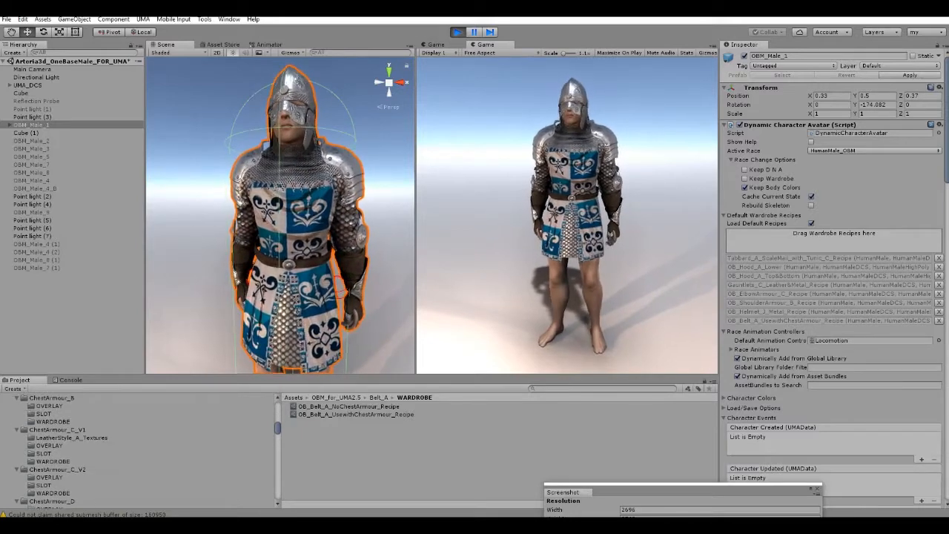
click(53, 481)
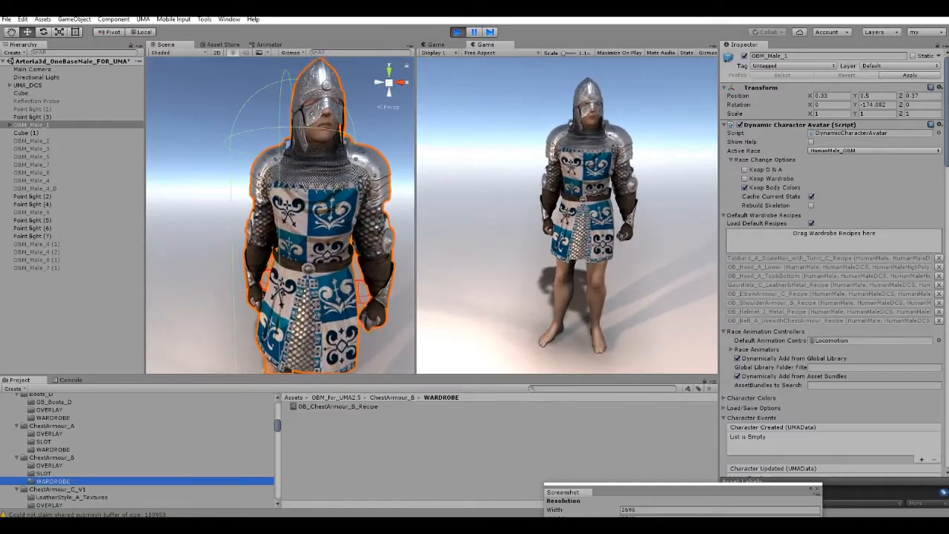
drag(338, 407, 831, 235)
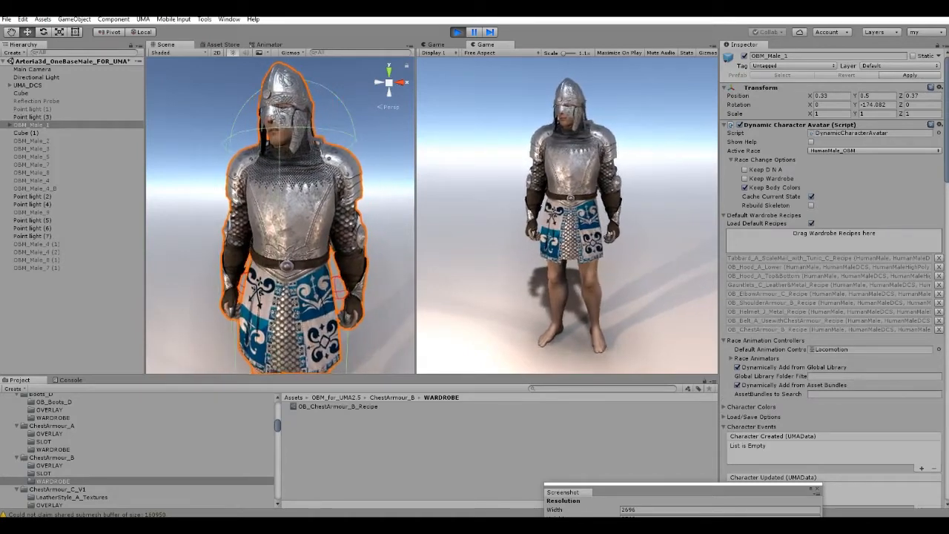
Add Trousers_A_ChainMail_Recipe from the Trousers_A wardrobes folder to the default wardrobe recipes of OBM_Male_1.
right_drag(312, 185, 305, 285)
alt+drag(305, 285, 288, 225)
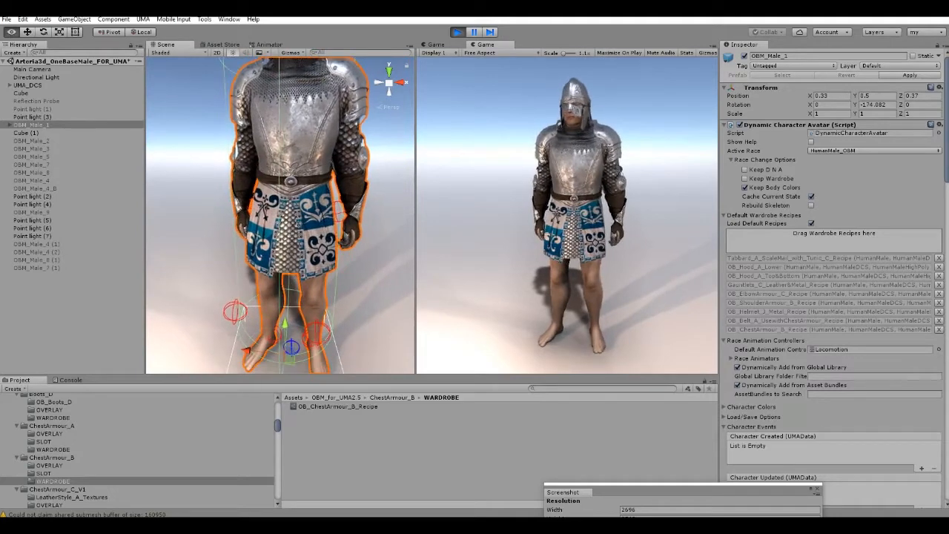
scroll(137, 448, down, 10)
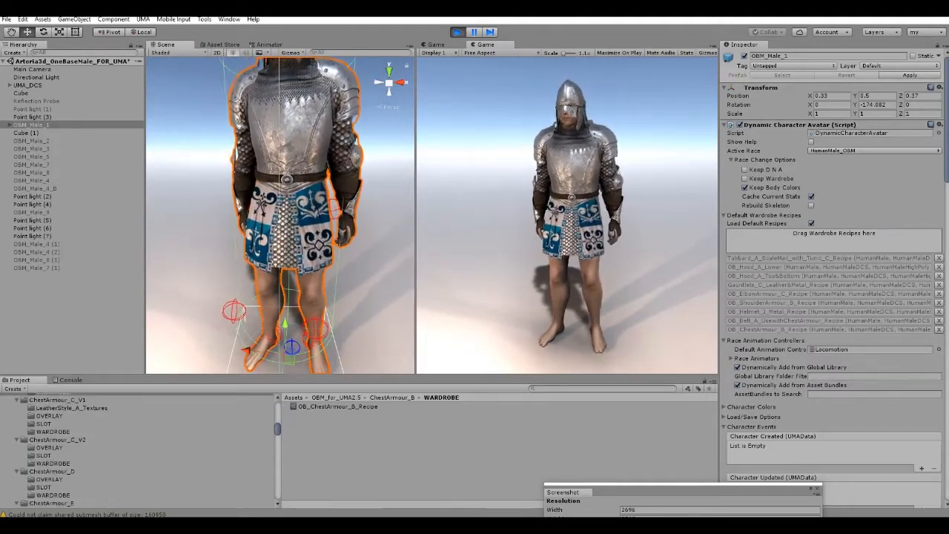
scroll(137, 448, down, 10)
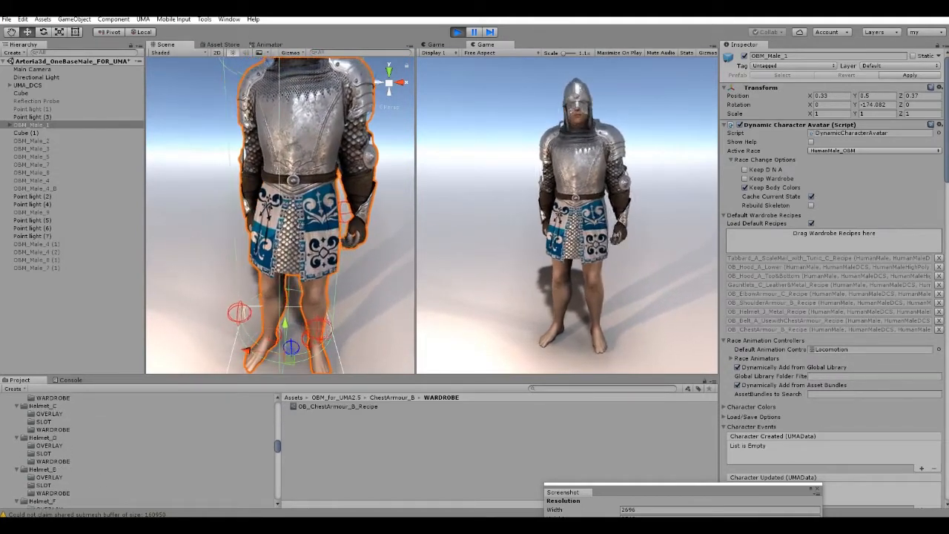
scroll(137, 448, down, 10)
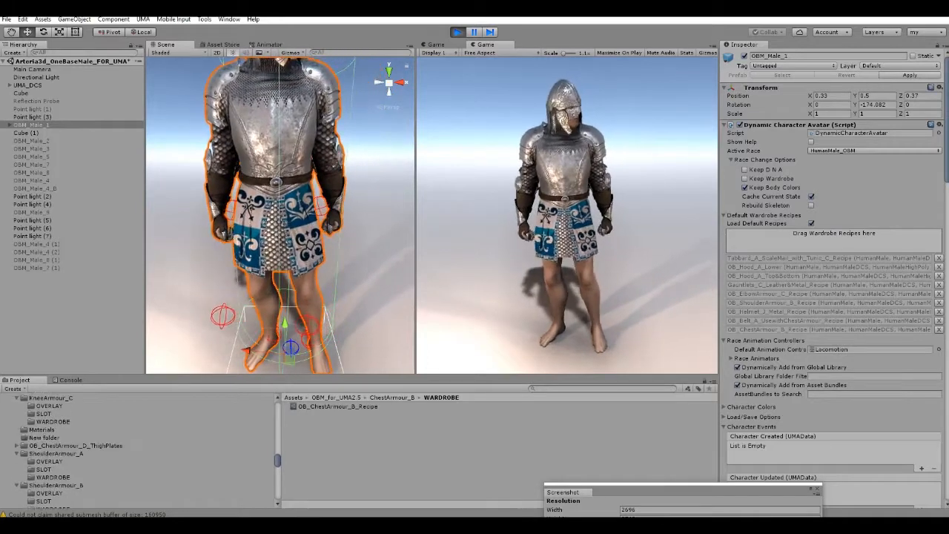
scroll(137, 448, down, 5)
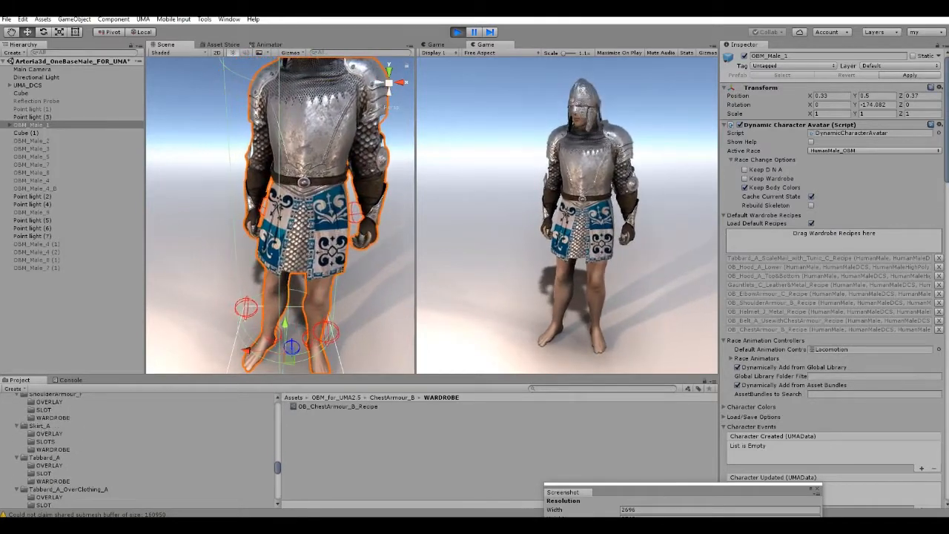
scroll(137, 448, down, 3)
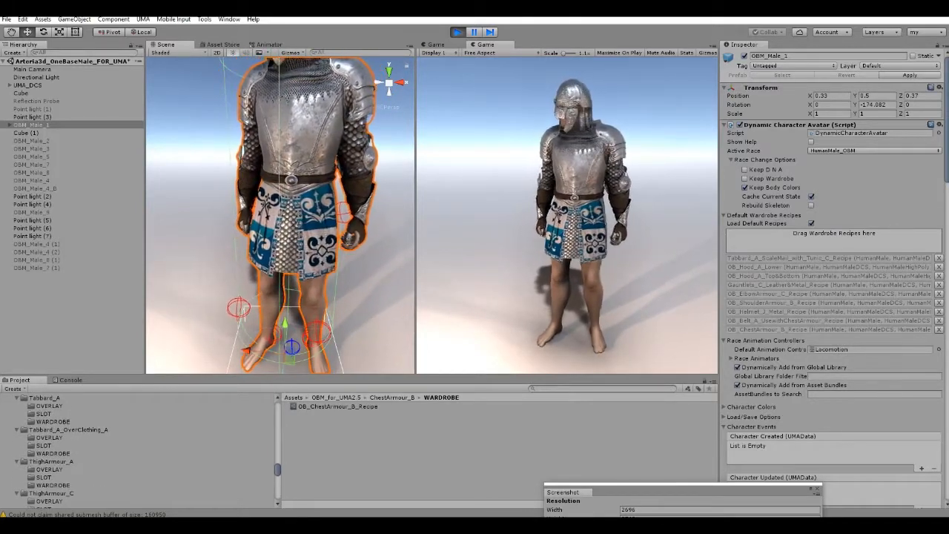
scroll(137, 448, down, 3)
click(55, 489)
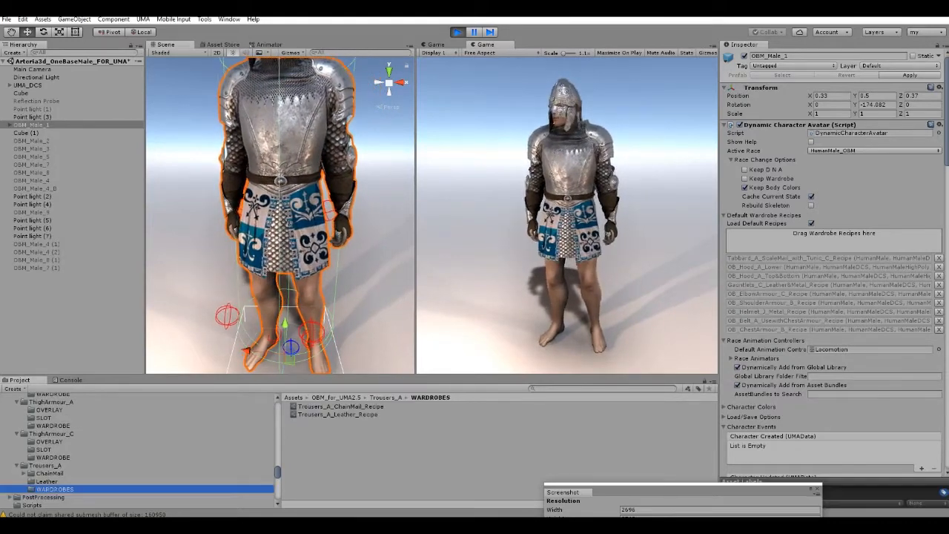
drag(340, 407, 835, 232)
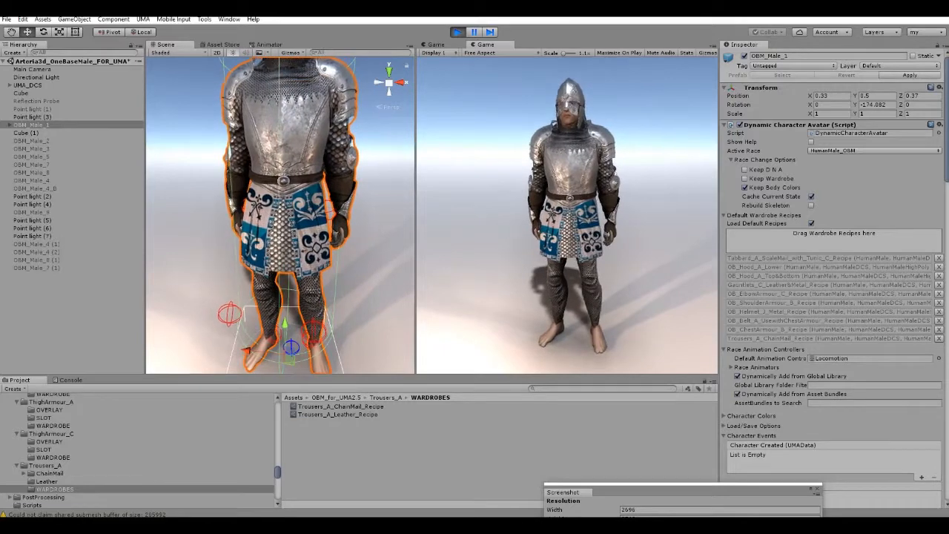
Try OB_Boots_D_Metal_Recipe from the Boots_D wardrobe folder on OBM_Male_1 and replace it with OB_Boots_D_Leather_Recipe.
scroll(137, 449, up, 10)
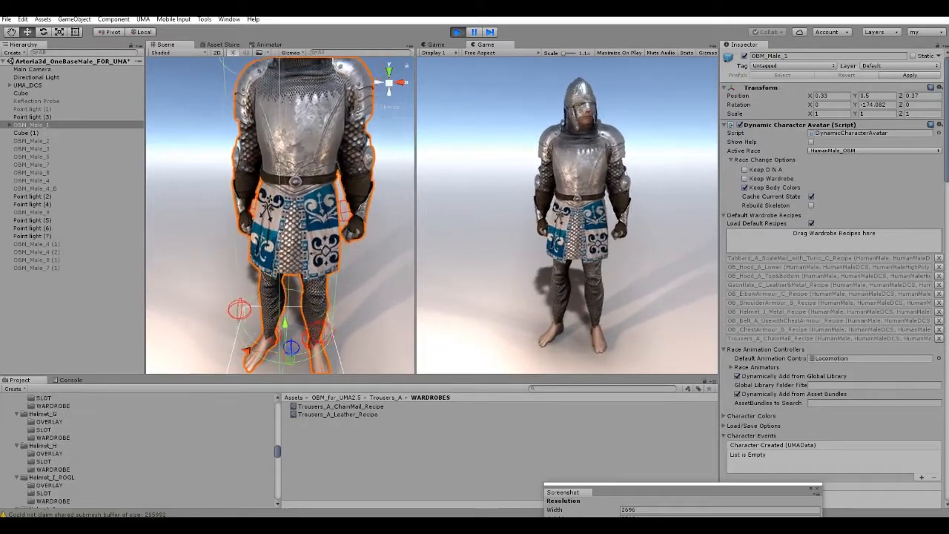
scroll(138, 448, up, 5)
scroll(137, 449, up, 10)
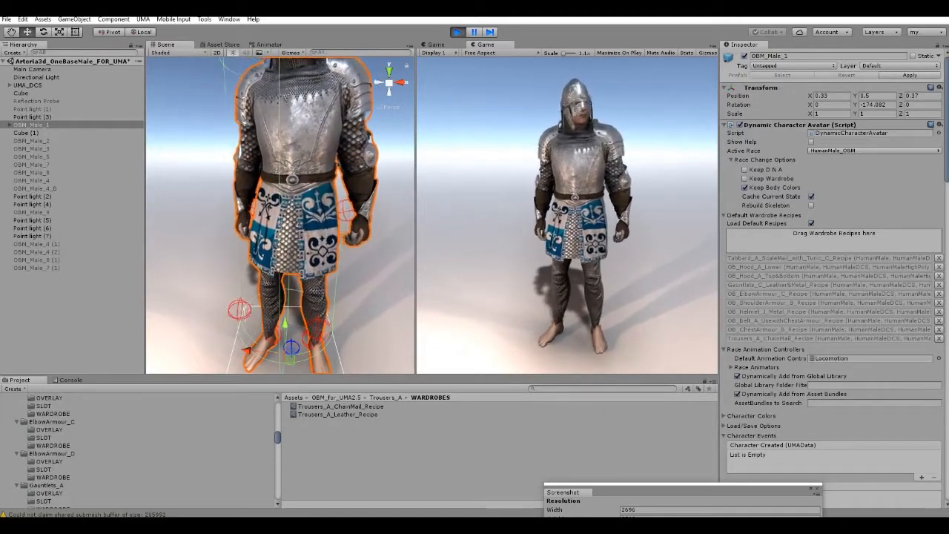
scroll(137, 448, up, 4)
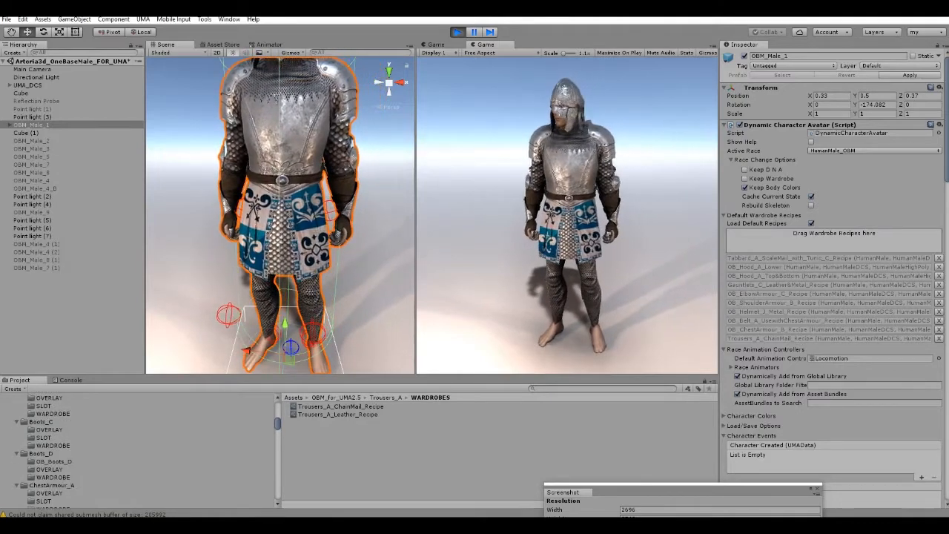
click(53, 477)
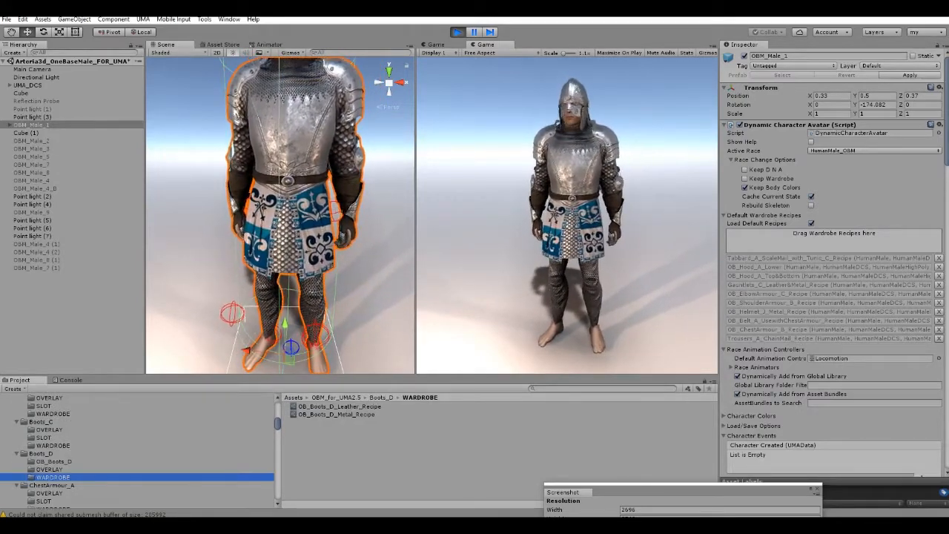
drag(336, 414, 831, 235)
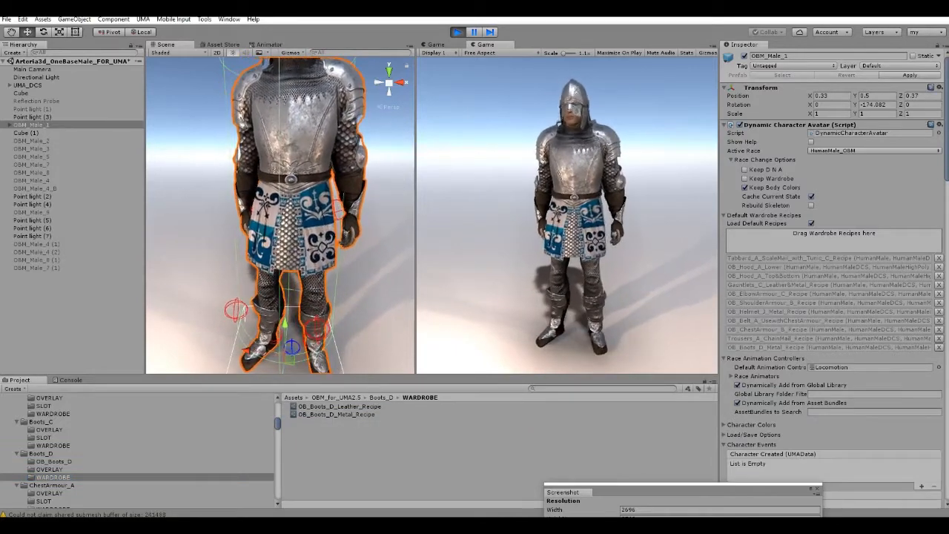
click(939, 347)
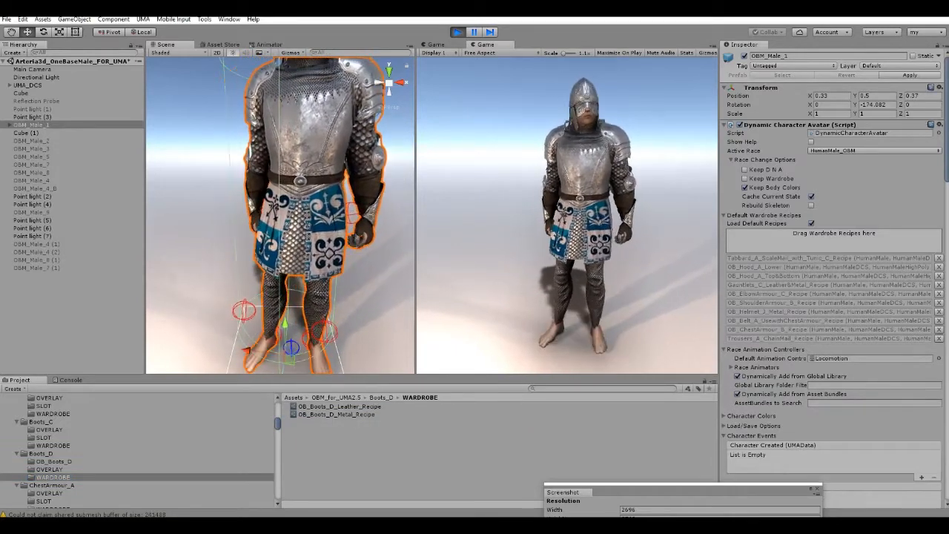
drag(339, 406, 831, 235)
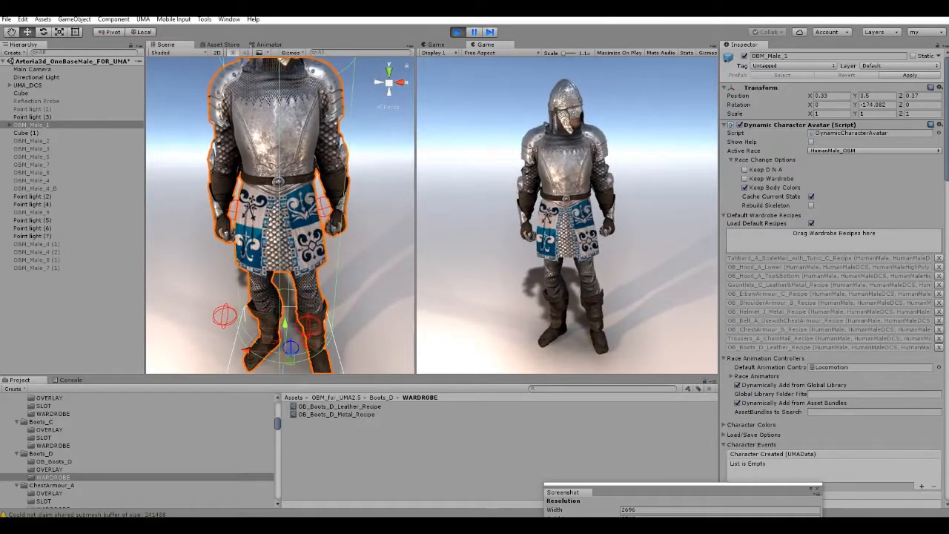
Add OB_KneeArmour_A_Recipe from the KneeArmour_A wardrobe folder to the default wardrobe recipes of OBM_Male_1.
mouse_move(286, 193)
right_down()
mouse_move(282, 226)
mouse_move(296, 181)
right_up()
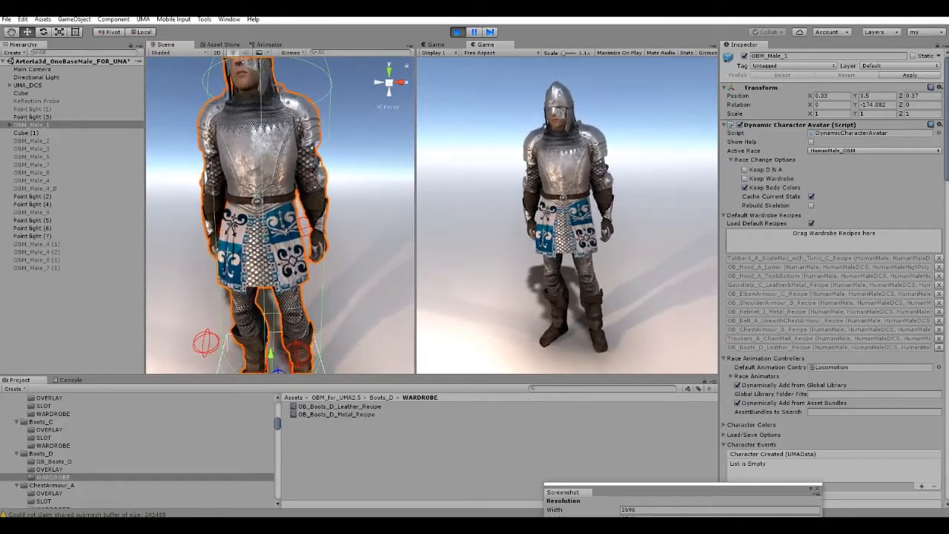
right_drag(284, 215, 272, 223)
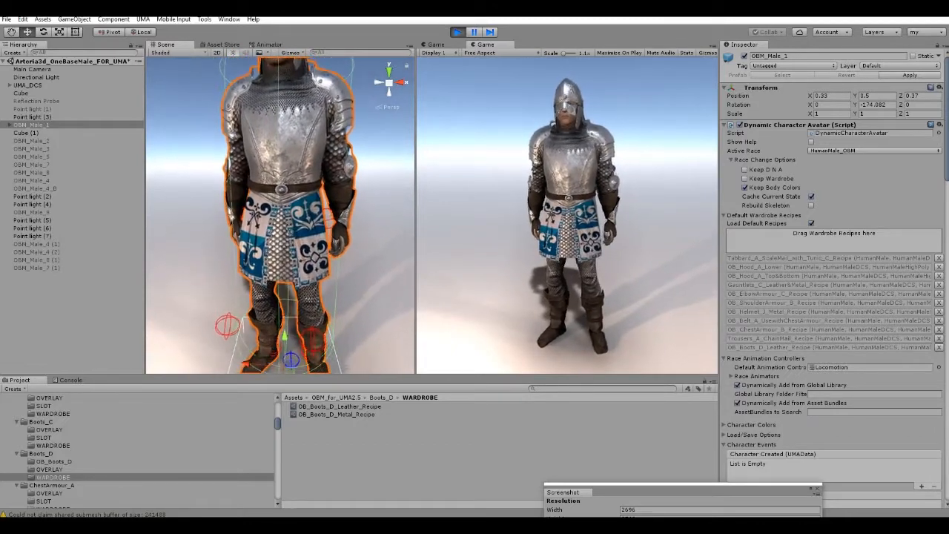
scroll(272, 223, down, 7)
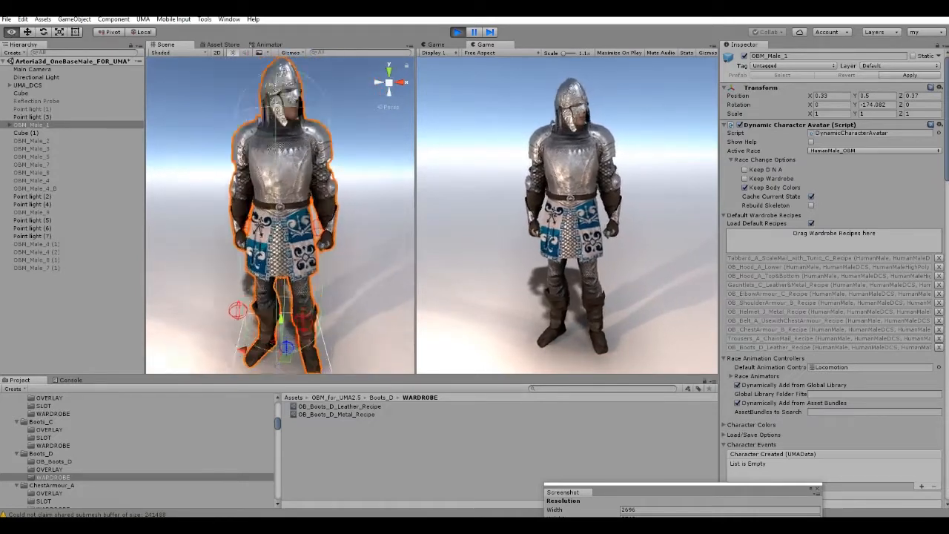
right_drag(272, 223, 276, 222)
scroll(276, 223, up, 3)
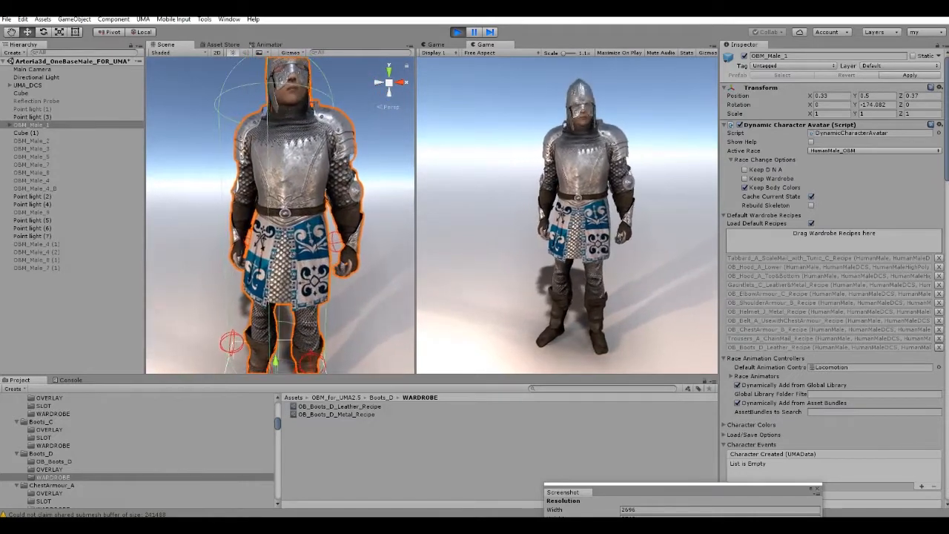
scroll(137, 450, up, 7)
scroll(137, 449, down, 10)
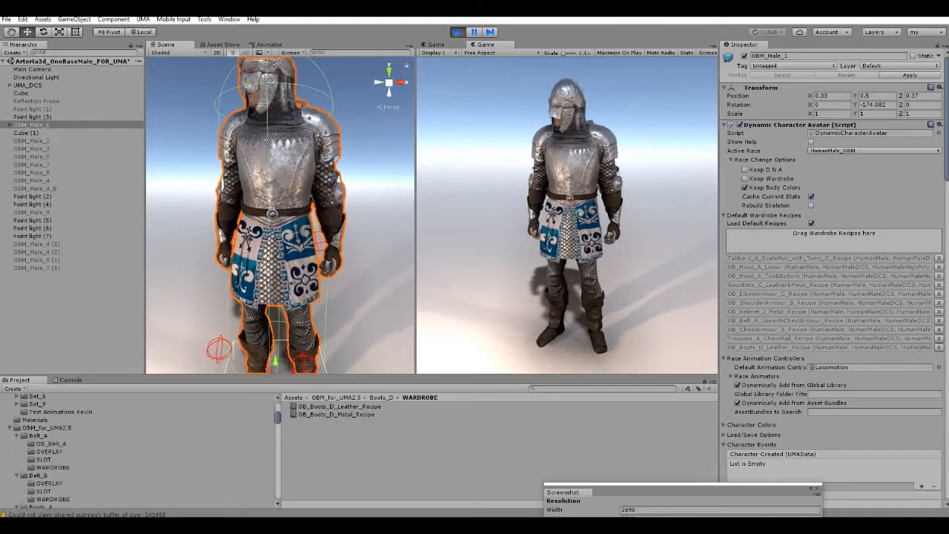
scroll(138, 449, down, 10)
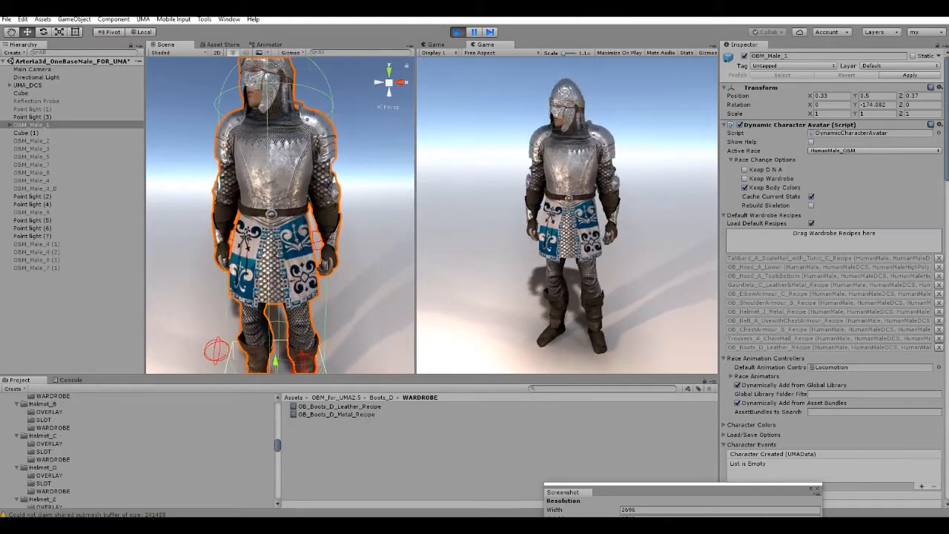
scroll(137, 448, down, 3)
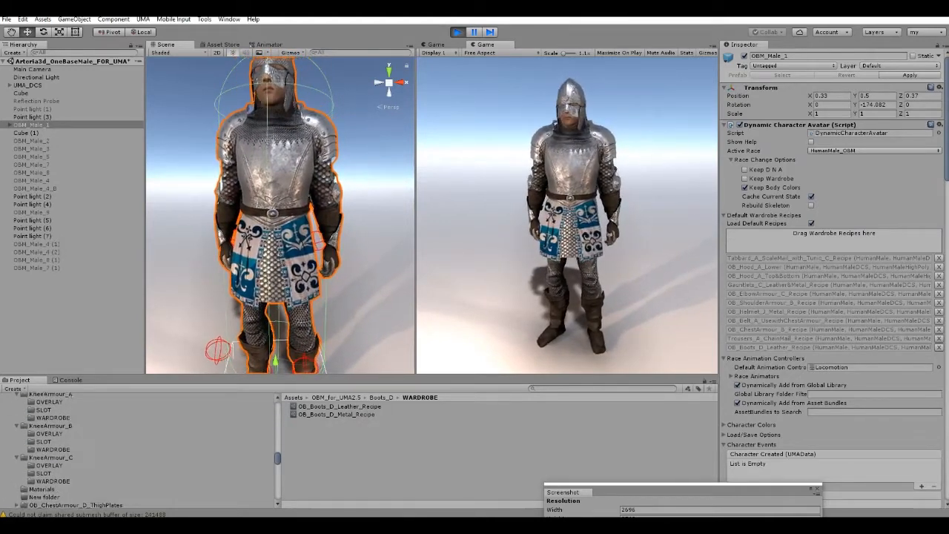
click(50, 423)
click(53, 447)
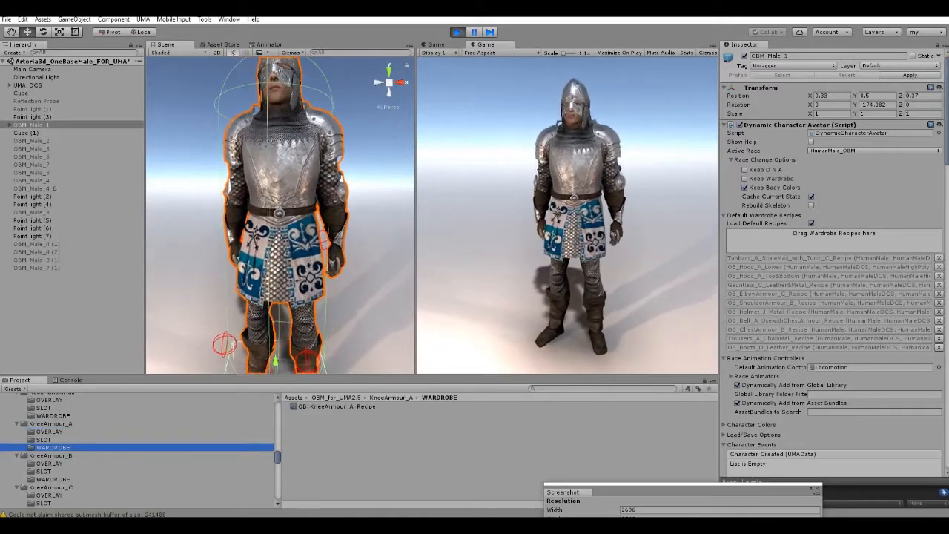
drag(337, 406, 833, 234)
Inspect the knee armour on OBM_Male_1 from several angles and browse the remaining armour folders of the asset pack.
alt+drag(296, 200, 268, 196)
scroll(280, 222, up, 4)
scroll(281, 222, down, 4)
scroll(137, 449, down, 5)
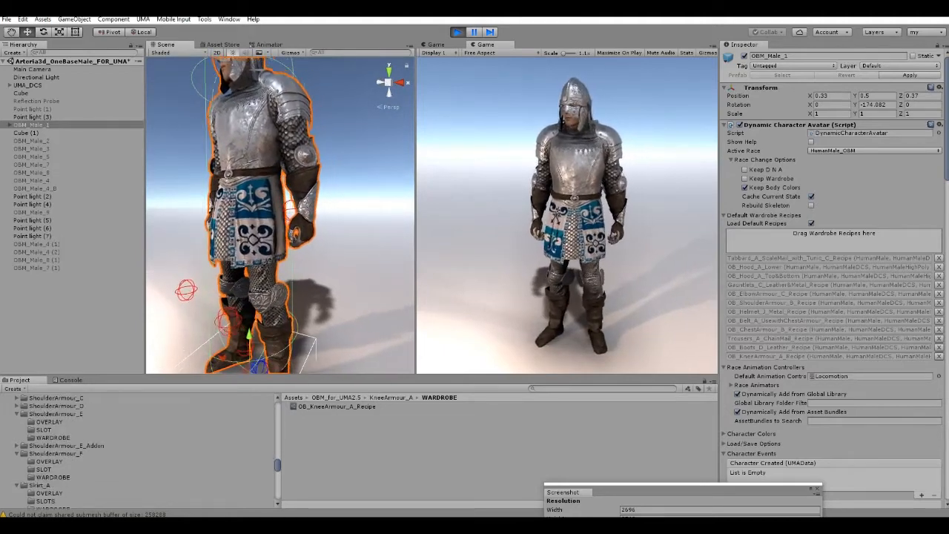
mouse_move(280, 200)
alt+mouse_down()
mouse_move(275, 222)
mouse_move(290, 231)
mouse_move(276, 195)
alt+mouse_up()
scroll(286, 226, up, 4)
alt+scroll(280, 215, down, 5)
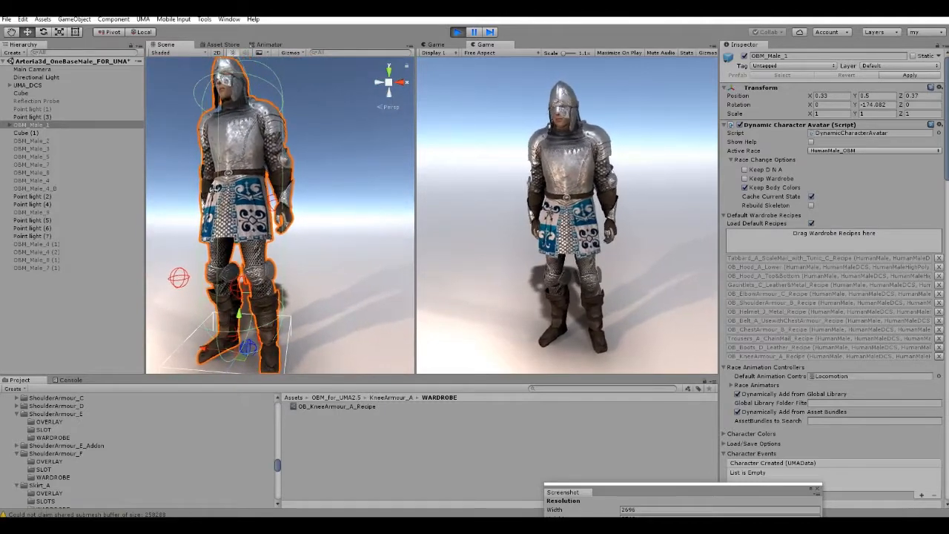
alt+drag(276, 200, 297, 193)
scroll(148, 452, down, 3)
scroll(148, 452, down, 2)
scroll(149, 452, up, 1)
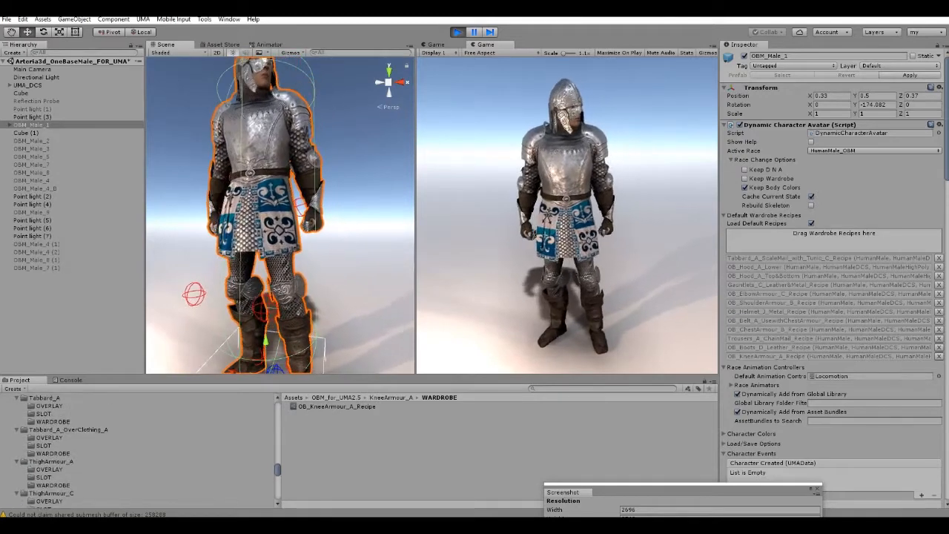
Add OB_ThighArmour_C_Recipe from the ThighArmour_C wardrobe folder to the default wardrobe recipes of OBM_Male_1 and inspect the fit.
scroll(148, 453, down, 1)
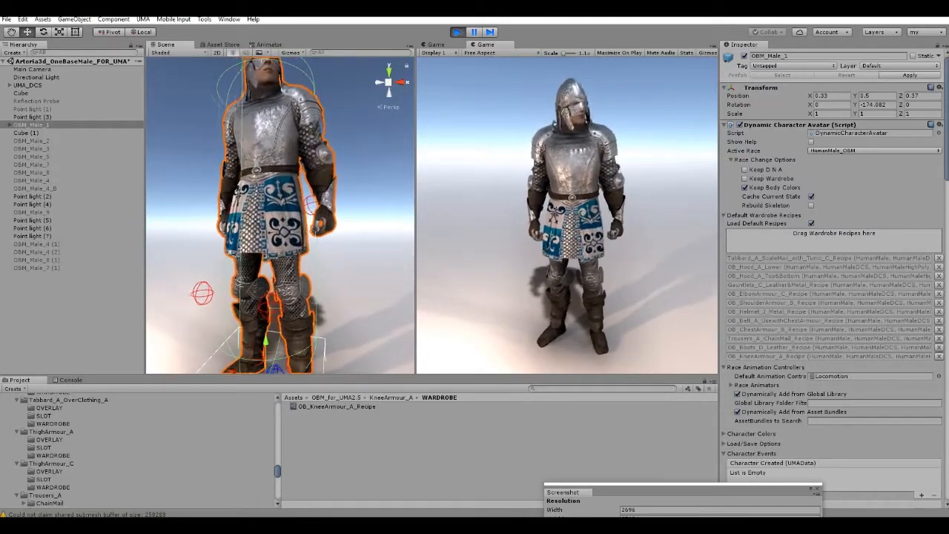
scroll(71, 449, down, 2)
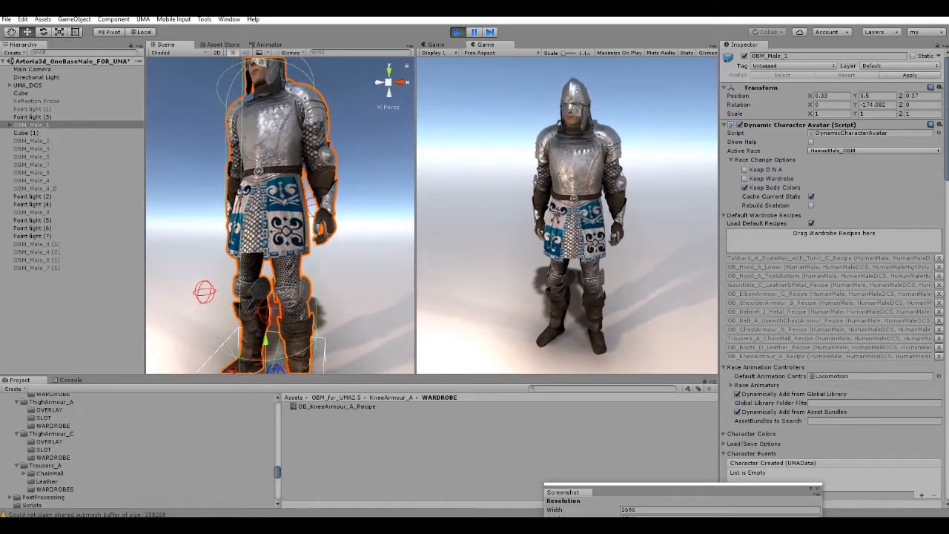
click(53, 458)
drag(337, 406, 833, 239)
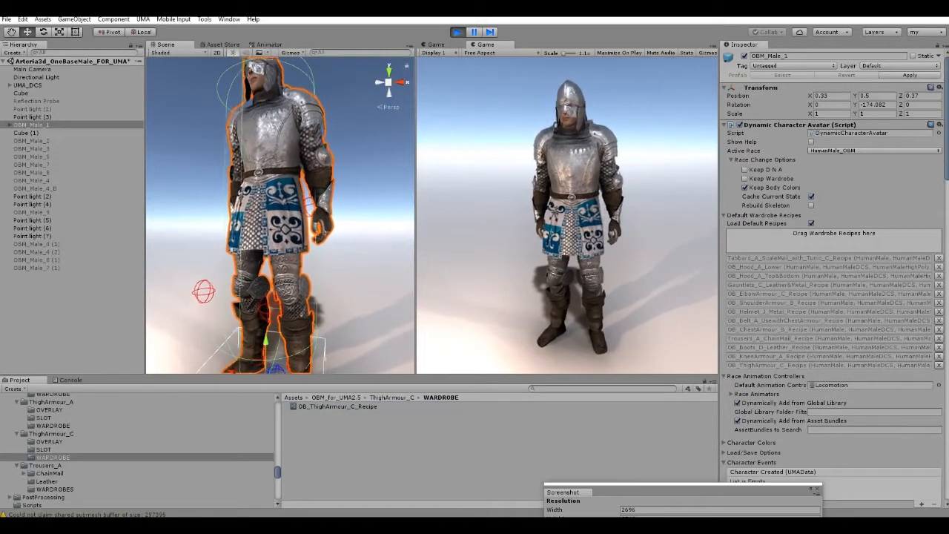
scroll(281, 215, down, 3)
right_drag(281, 215, 277, 240)
key(w)
key(s)
key(w)
click(278, 241)
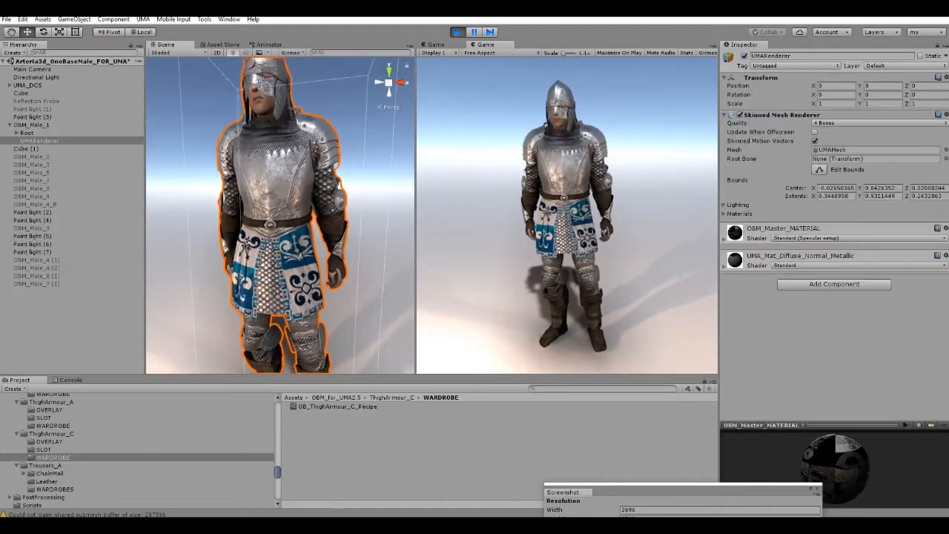
Replace the Tabbard_A_ScaleMail_with_Tunic_C_Recipe on OBM_Male_1 with OB_Tabbard_A_ChainMail with LeatherPaddedArmour from the Tabbard_A wardrobe folder.
click(33, 124)
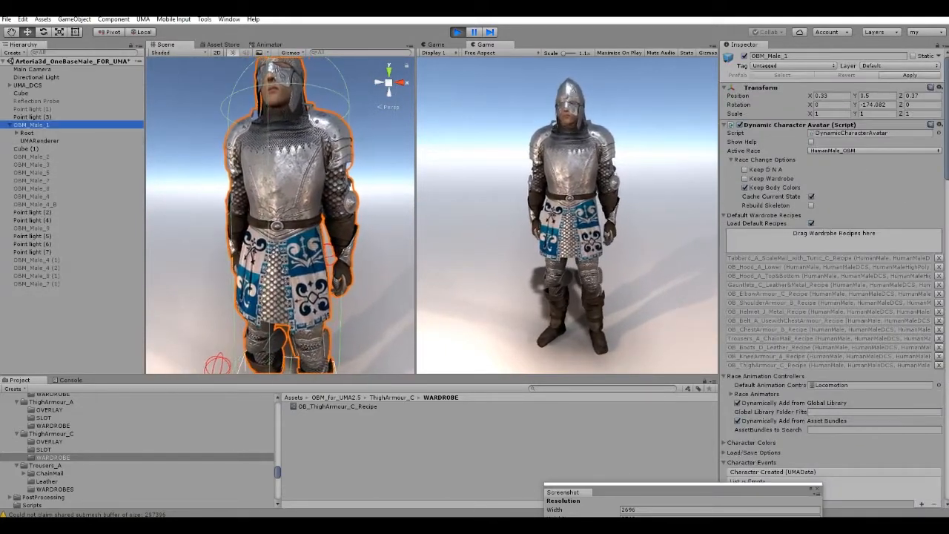
click(939, 257)
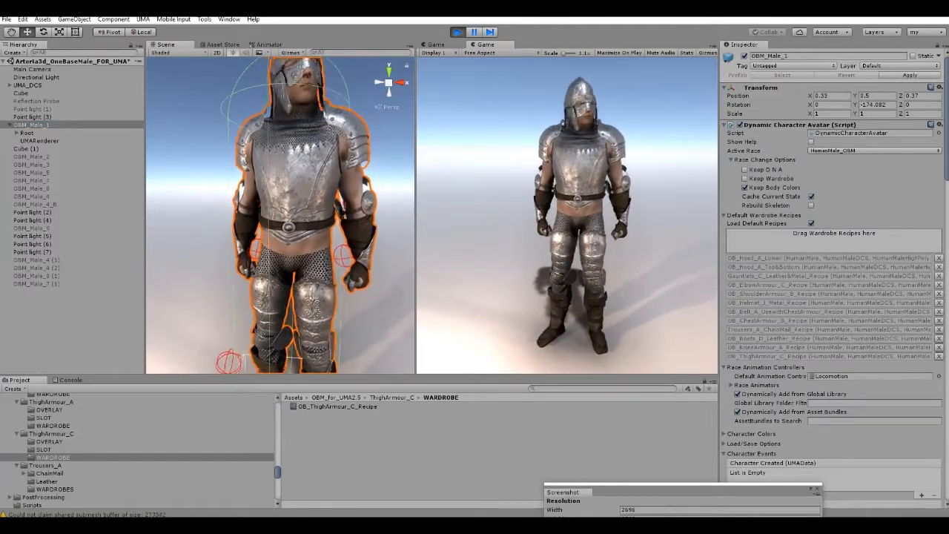
scroll(137, 449, up, 3)
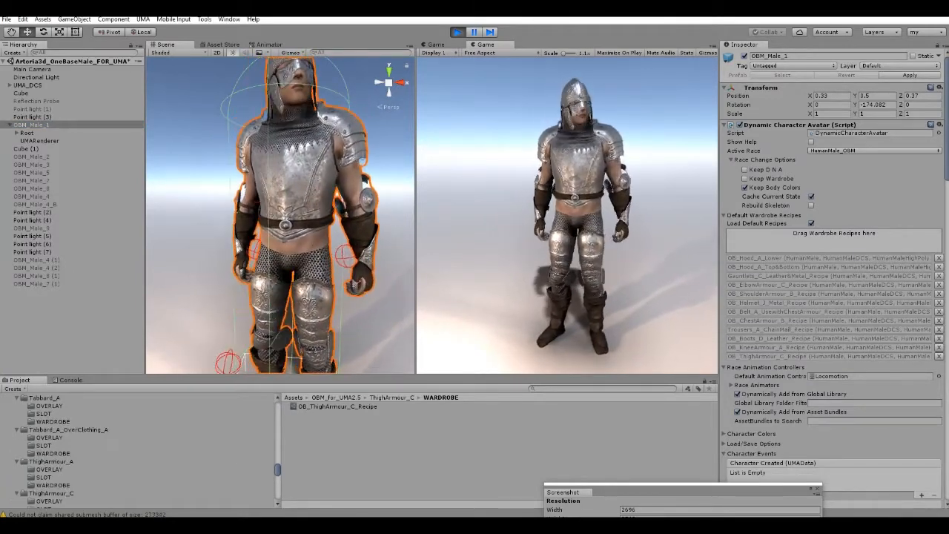
click(52, 422)
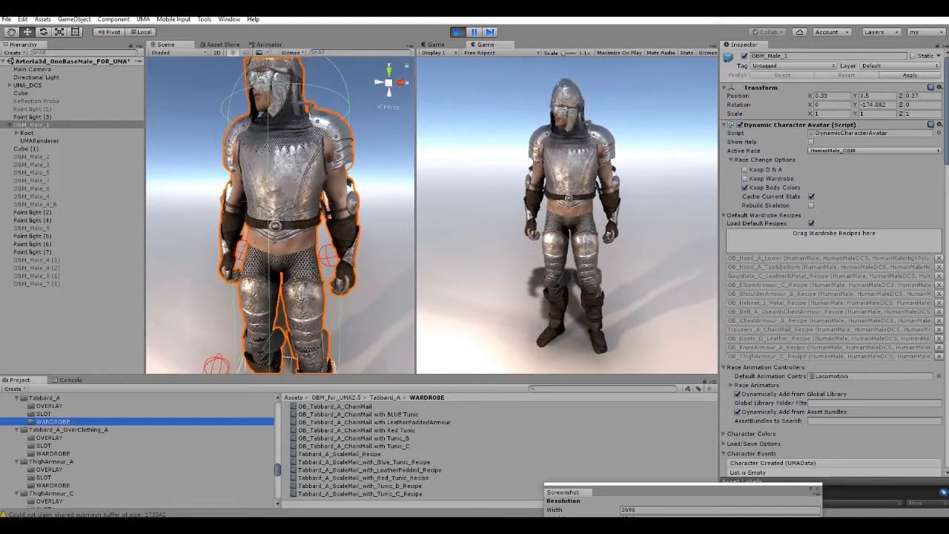
drag(375, 422, 834, 239)
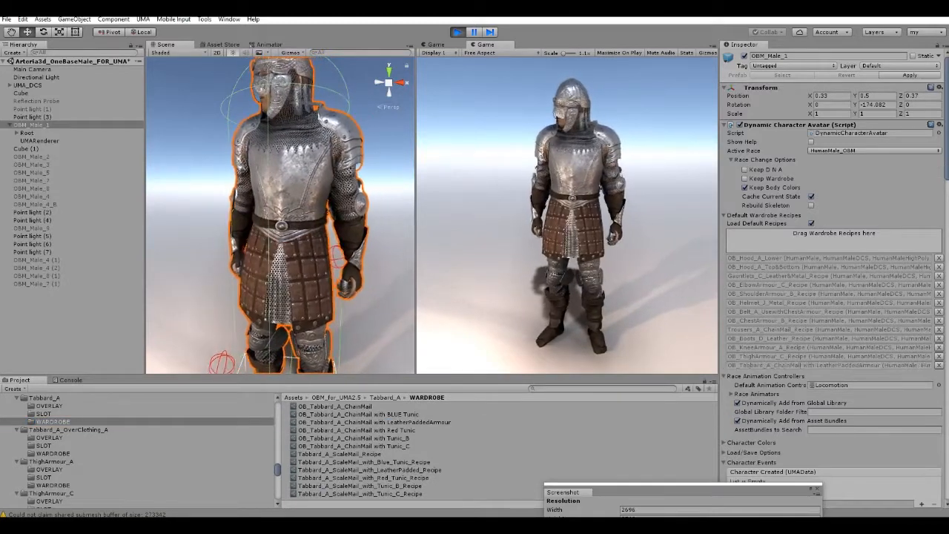
right_drag(281, 215, 231, 179)
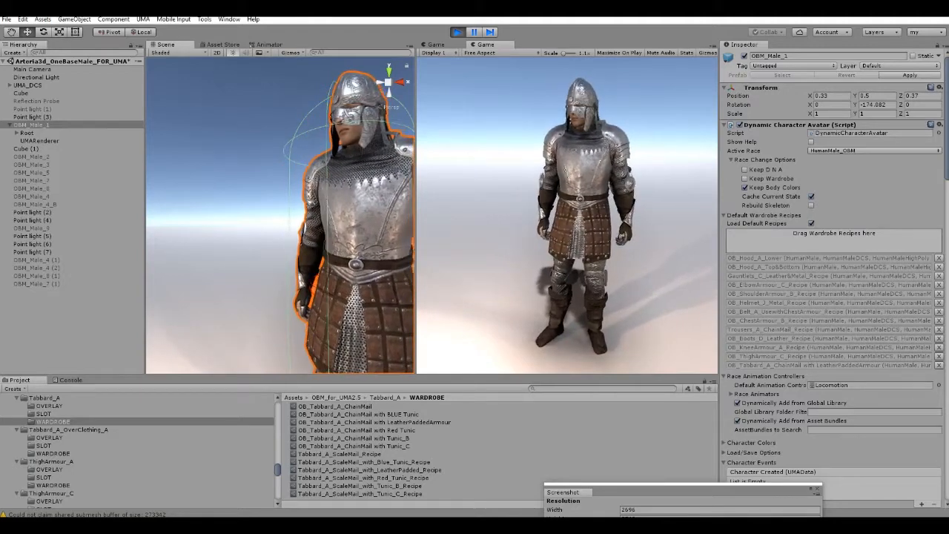
Remove OB_ChestArmour_B_Recipe from the default wardrobe recipes of OBM_Male_1 and inspect the upper body.
click(939, 321)
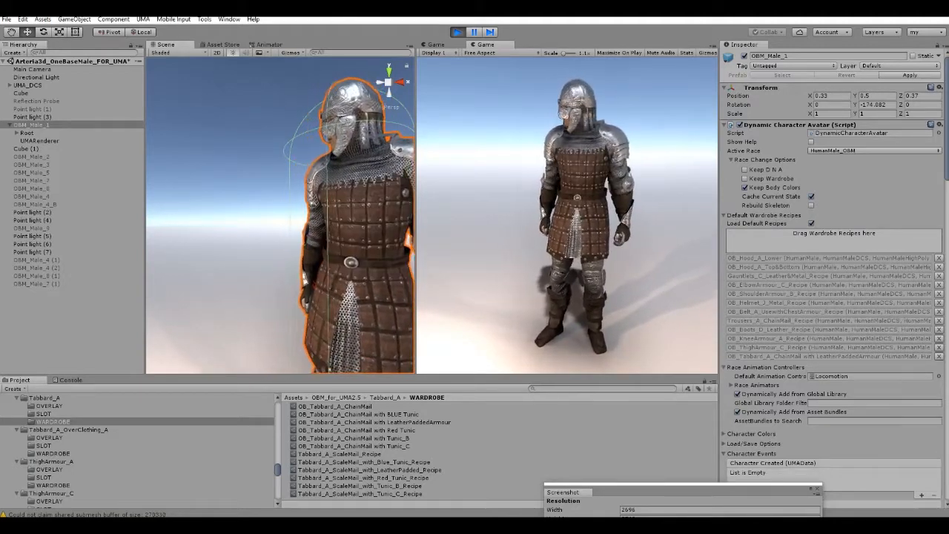
right_drag(296, 208, 325, 232)
scroll(339, 229, down, 4)
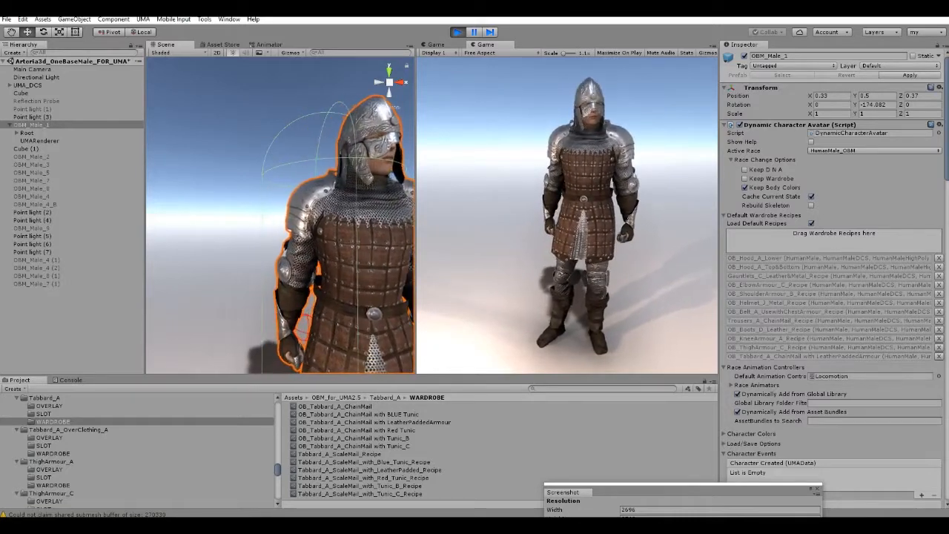
Replace the OB_Hood_A_Lower and OB_Hood_A_Top&Bottom recipes on OBM_Male_1 with OB_Hood_A_Top from the Hood_ChainMail wardrobe folder.
click(938, 267)
click(939, 258)
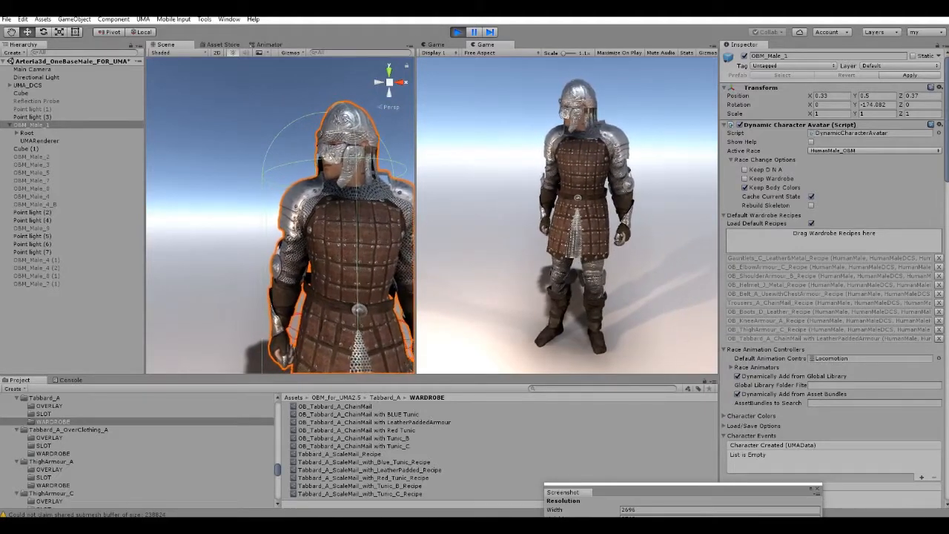
scroll(74, 449, down, 3)
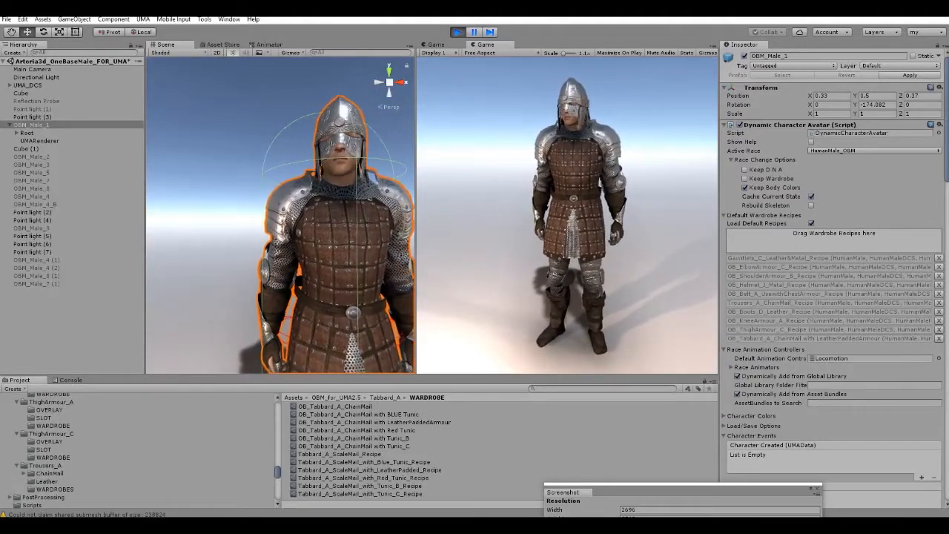
scroll(75, 448, up, 10)
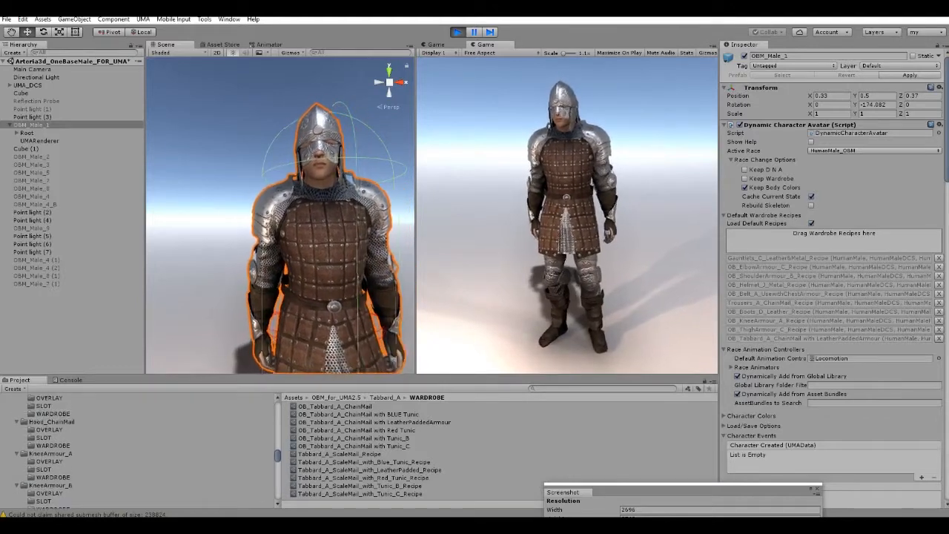
click(53, 446)
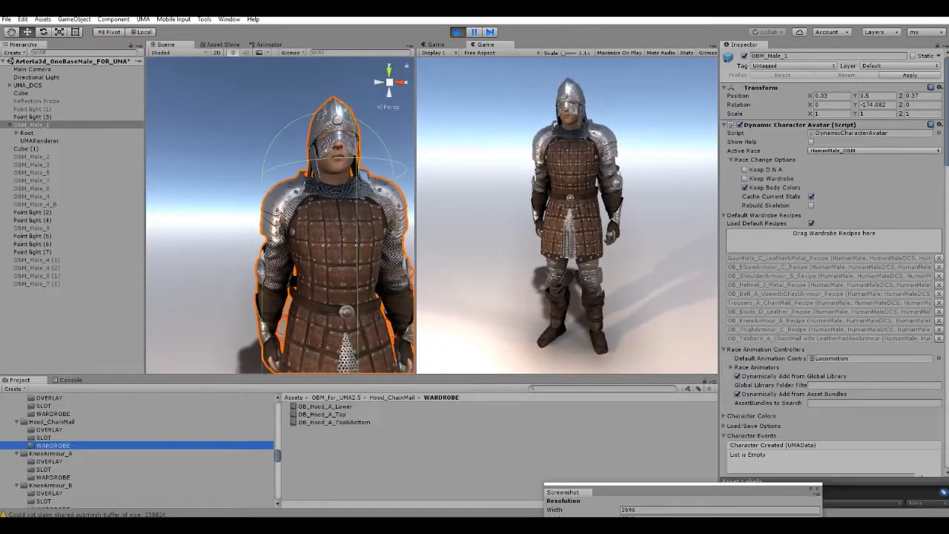
drag(322, 413, 834, 233)
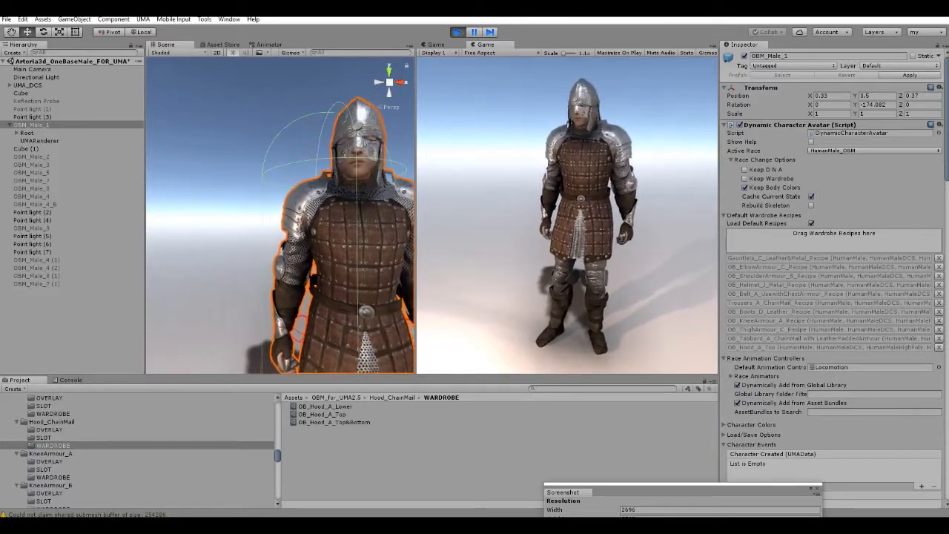
Try OB_ChestArmour_E_Leather_Recipe from the ChestArmour_E wardrobe folder on OBM_Male_1 and replace it with OB_ChestArmour_E_Metal_Recipe.
scroll(74, 452, up, 5)
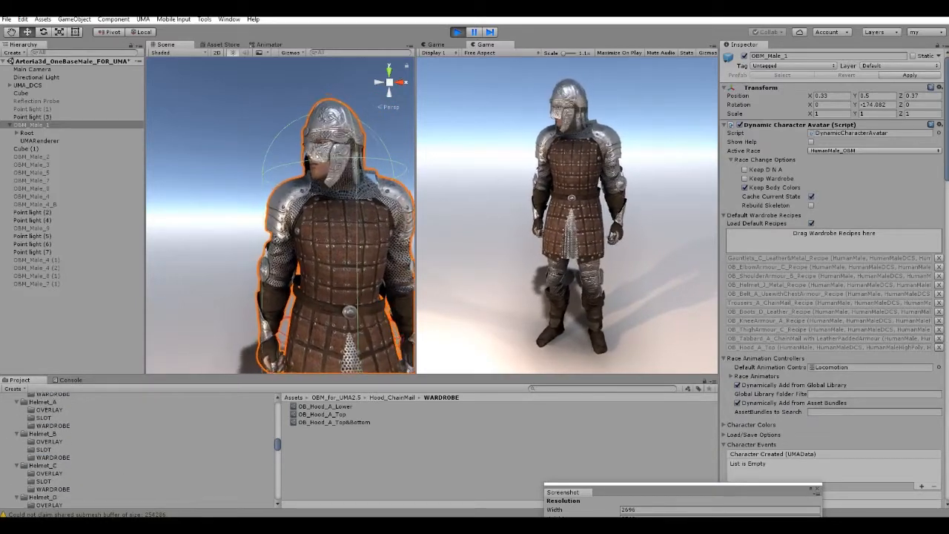
scroll(75, 452, up, 5)
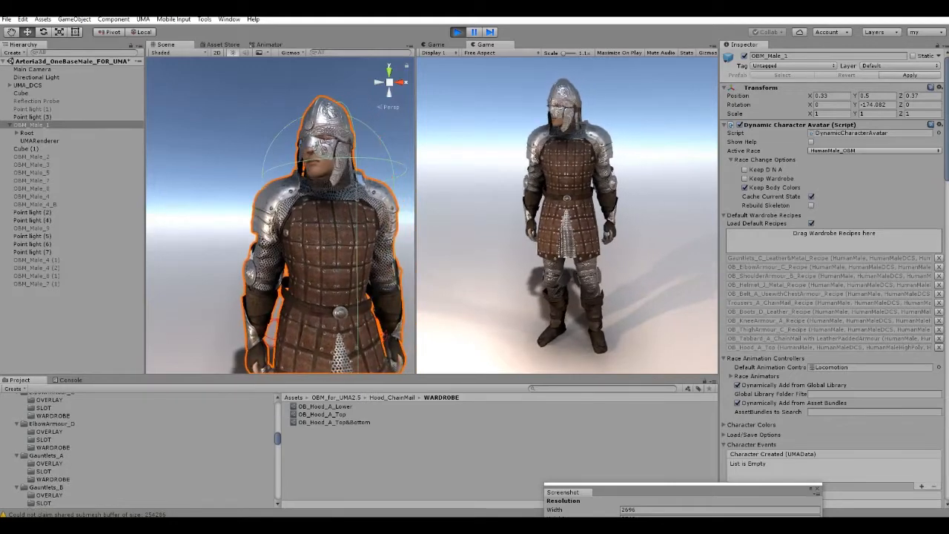
scroll(74, 452, up, 5)
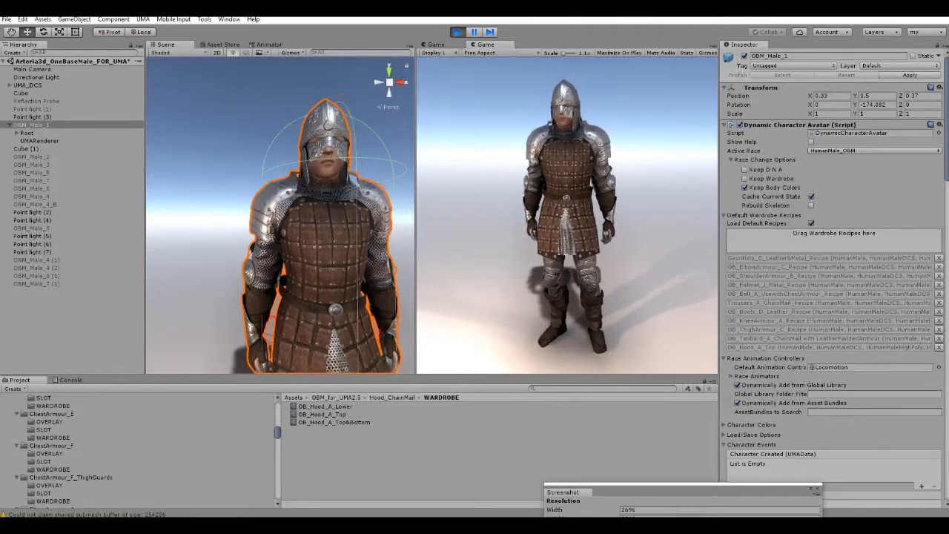
click(52, 413)
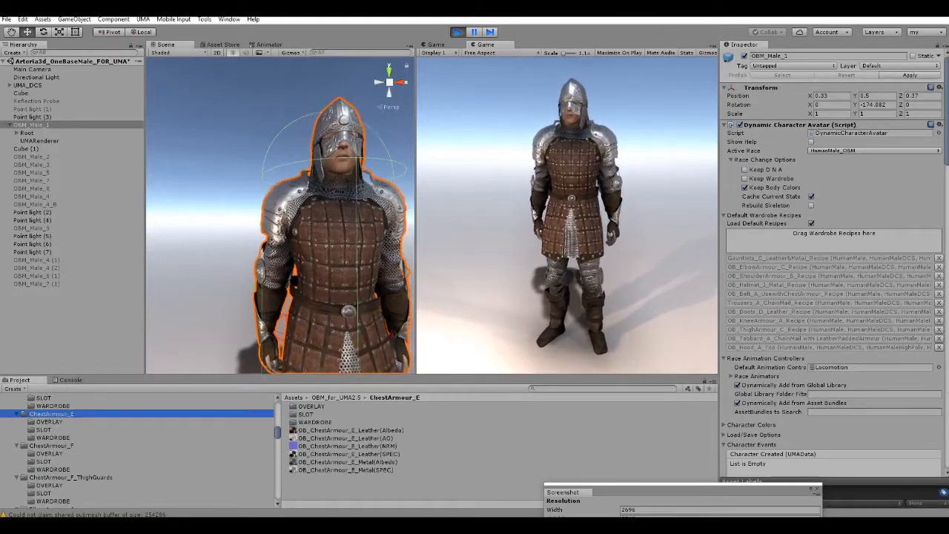
click(52, 438)
drag(349, 406, 834, 239)
right_drag(296, 289, 327, 307)
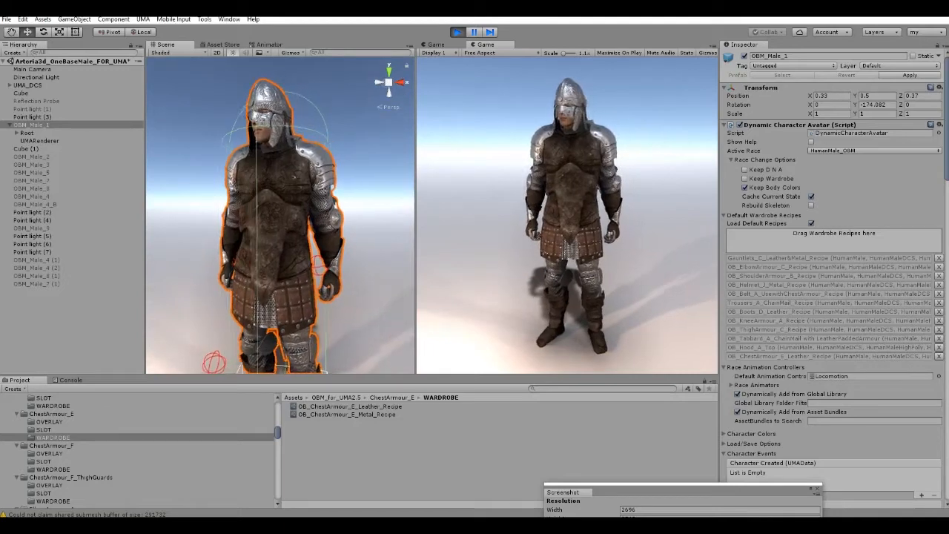
click(938, 356)
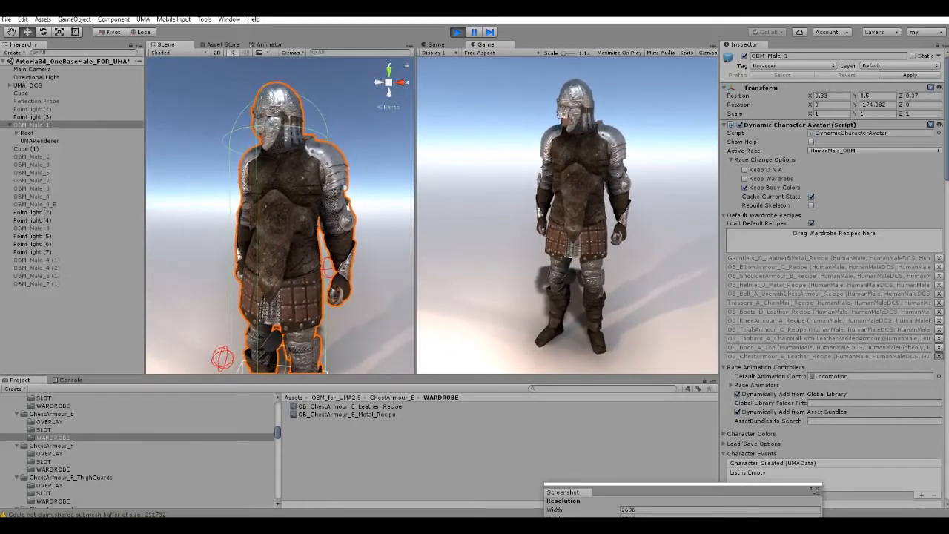
drag(347, 414, 834, 238)
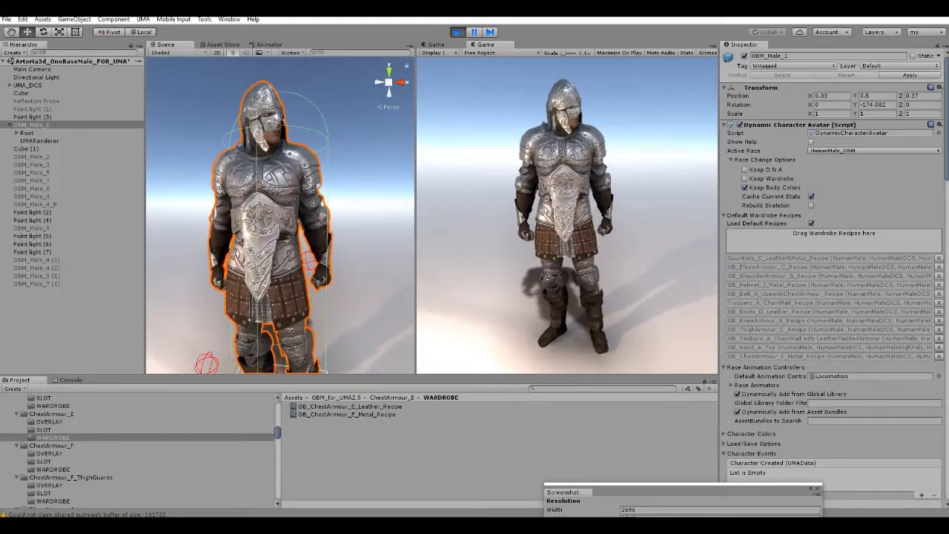
Replace the ChestArmour_E metal recipe on OBM_Male_1 with OB_ChestArmour_F_Metal_Recipe from the ChestArmour_F wardrobe folder.
click(54, 469)
click(938, 357)
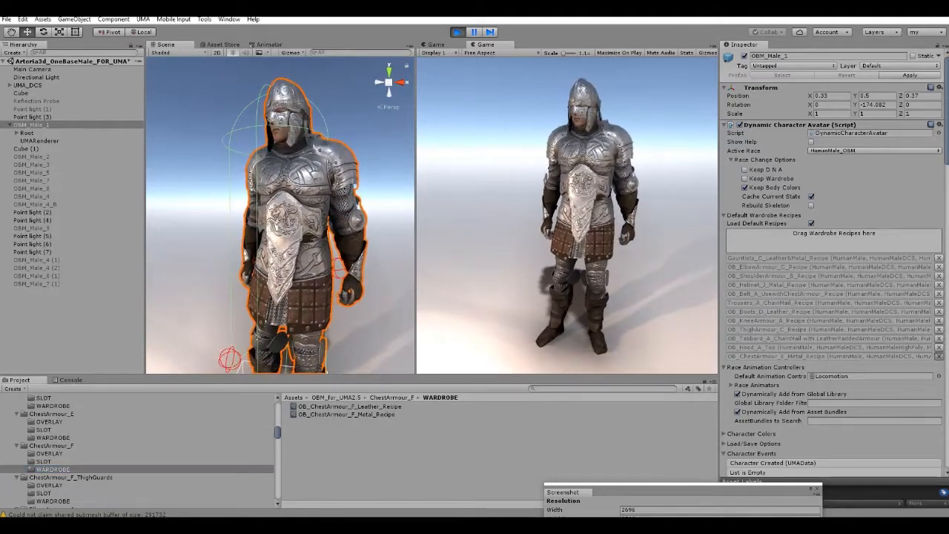
drag(346, 415, 834, 239)
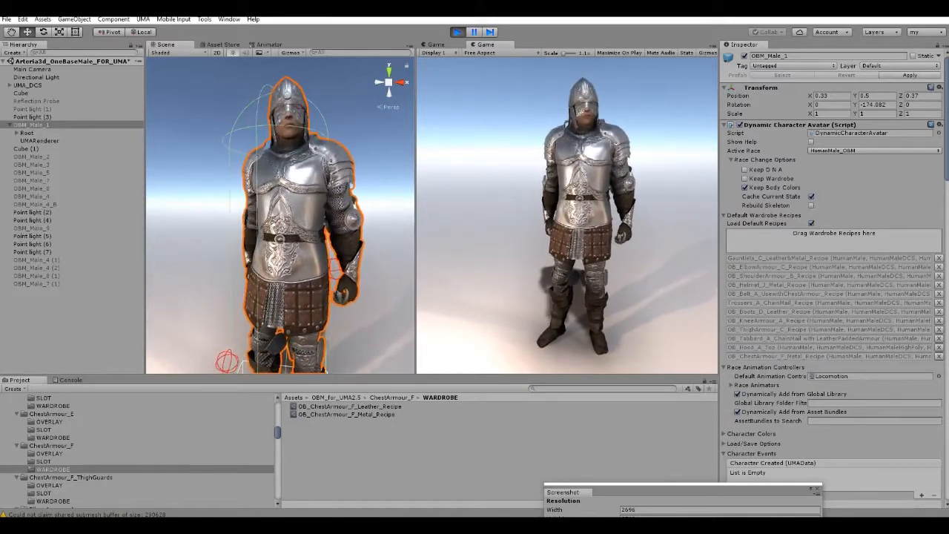
Remove the Belt_A, ShoulderArmour_B and ChestArmour_F metal recipes from OBM_Male_1 and open the ShoulderArmour_F wardrobe folder.
click(939, 294)
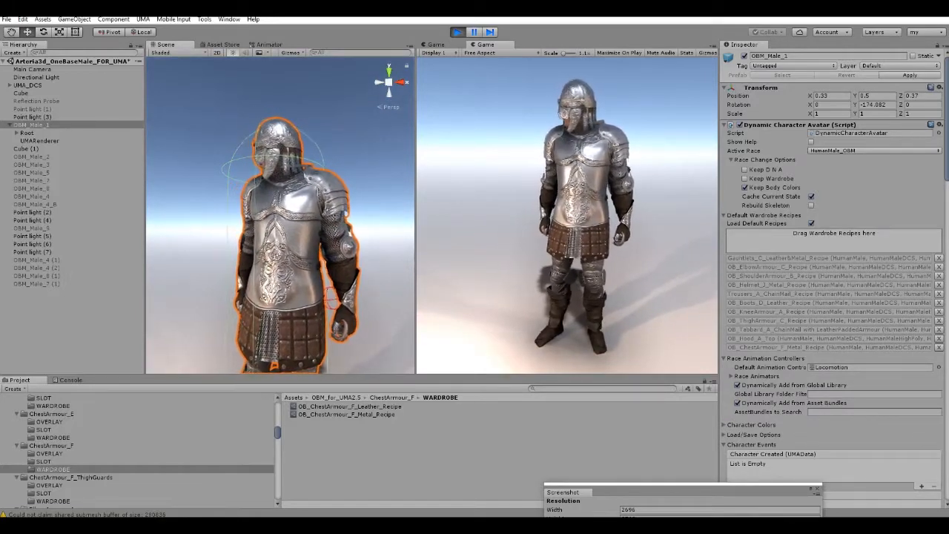
click(939, 275)
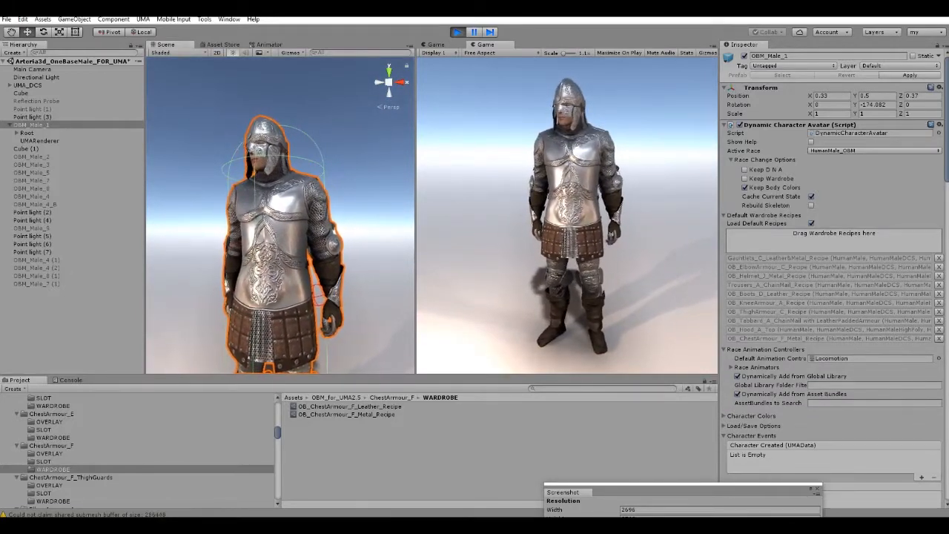
scroll(137, 453, down, 10)
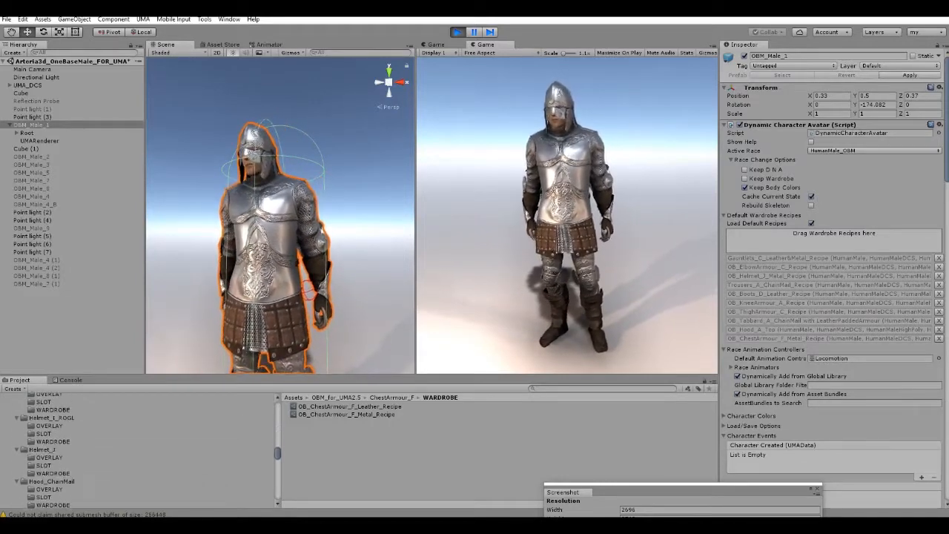
scroll(137, 453, down, 6)
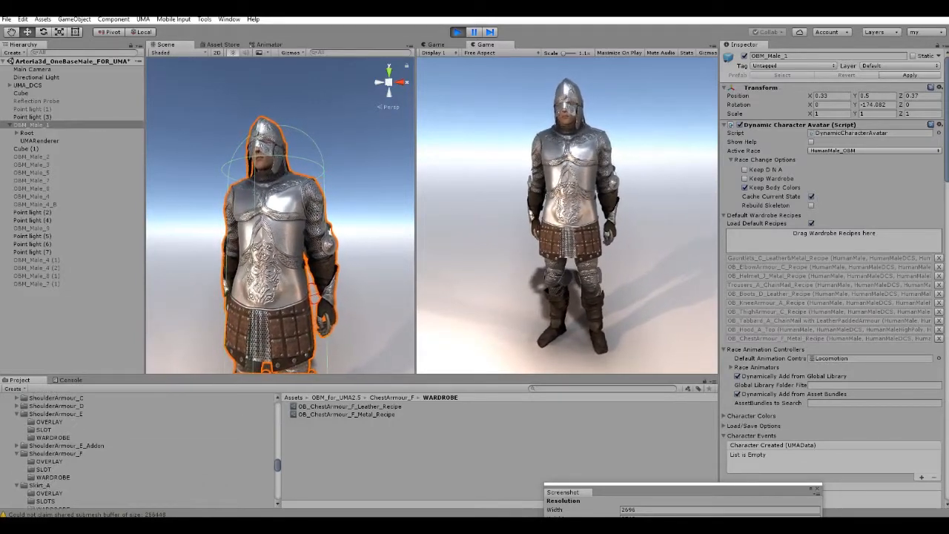
click(53, 478)
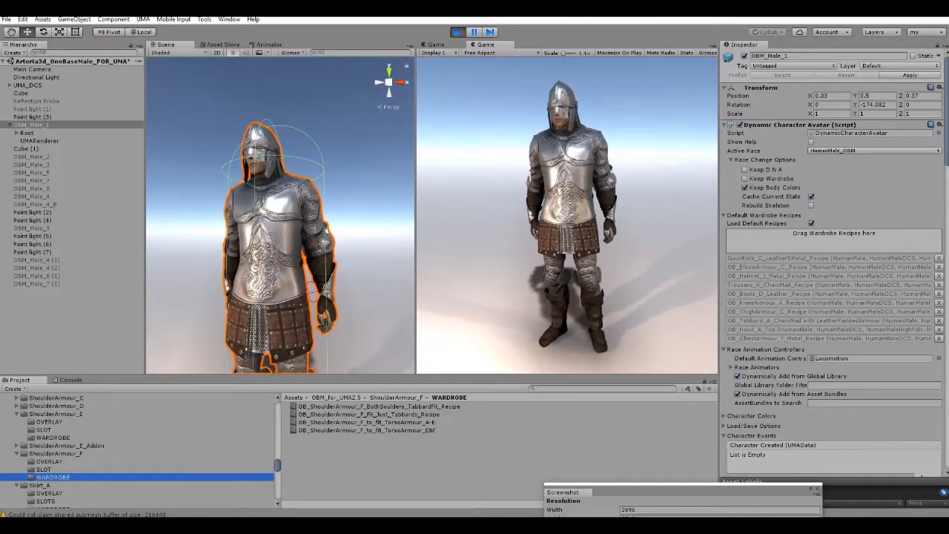
click(939, 338)
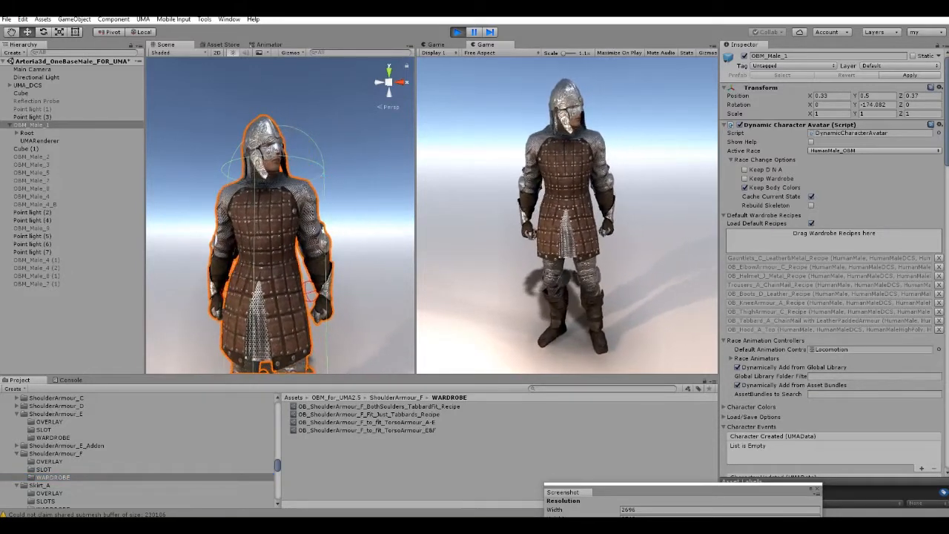
Try OB_ShoulderArmour_F_BothSoulders_TabbardFit_Recipe on OBM_Male_1 and replace it with OB_ShoulderArmour_F_Fit_Just_Tabbards_Recipe.
click(378, 406)
drag(379, 406, 833, 241)
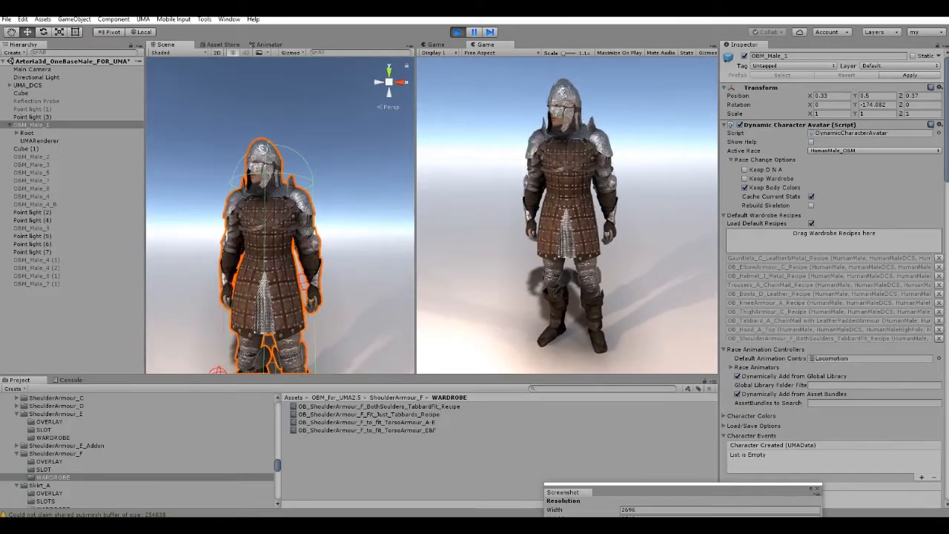
click(939, 339)
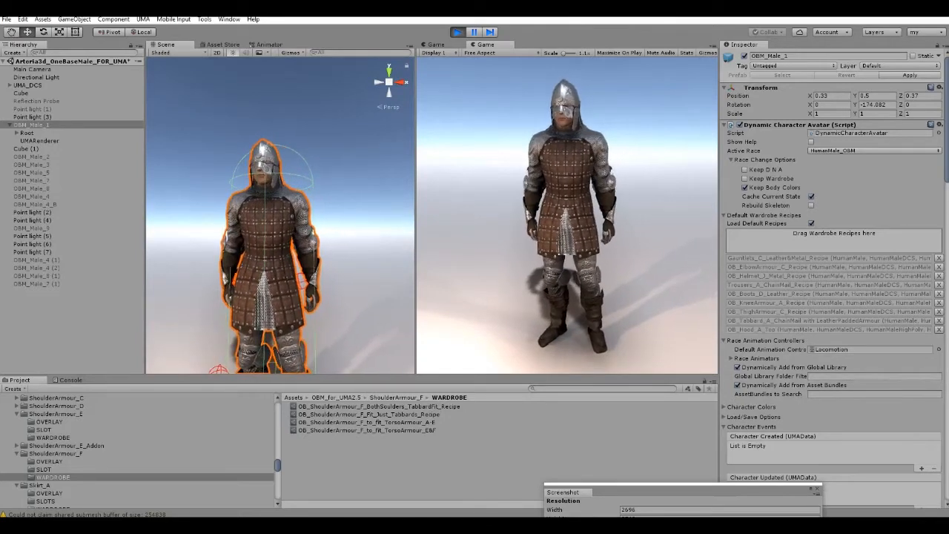
drag(377, 415, 833, 237)
alt+drag(267, 222, 326, 211)
scroll(326, 211, up, 5)
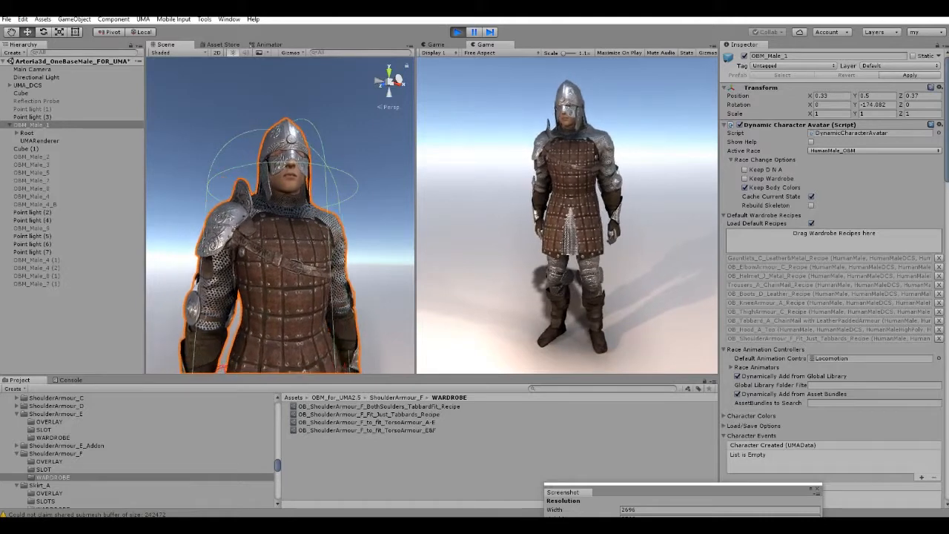
Add ChestArmour_C_V2_Recipe from the ChestArmour_C_V2 wardrobe folder to OBM_Male_1 and remove the ShoulderArmour_F Fit_Just_Tabbards recipe.
scroll(74, 452, up, 10)
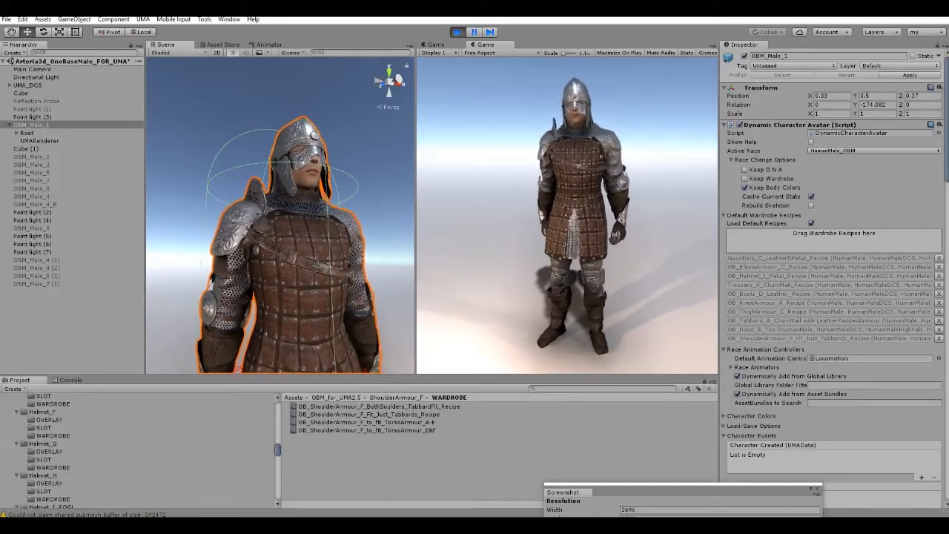
scroll(74, 452, up, 10)
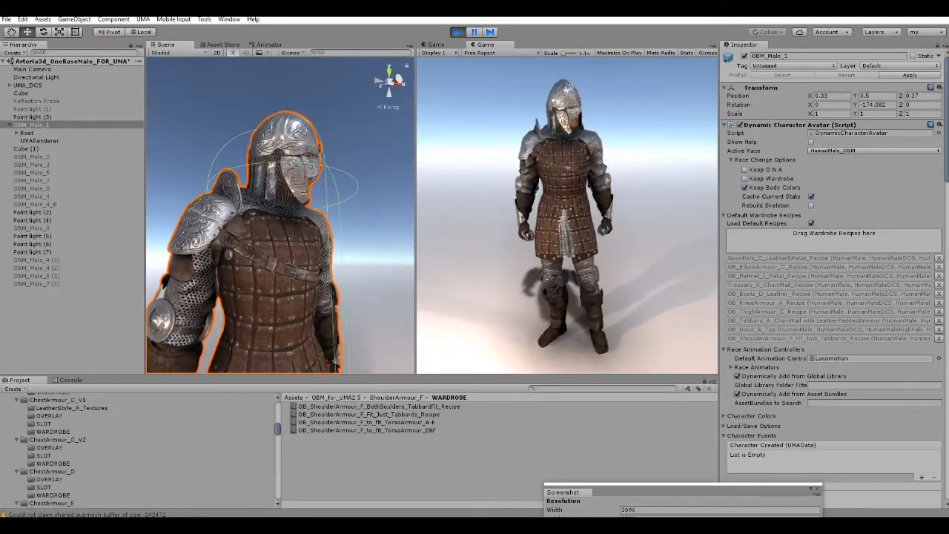
click(54, 463)
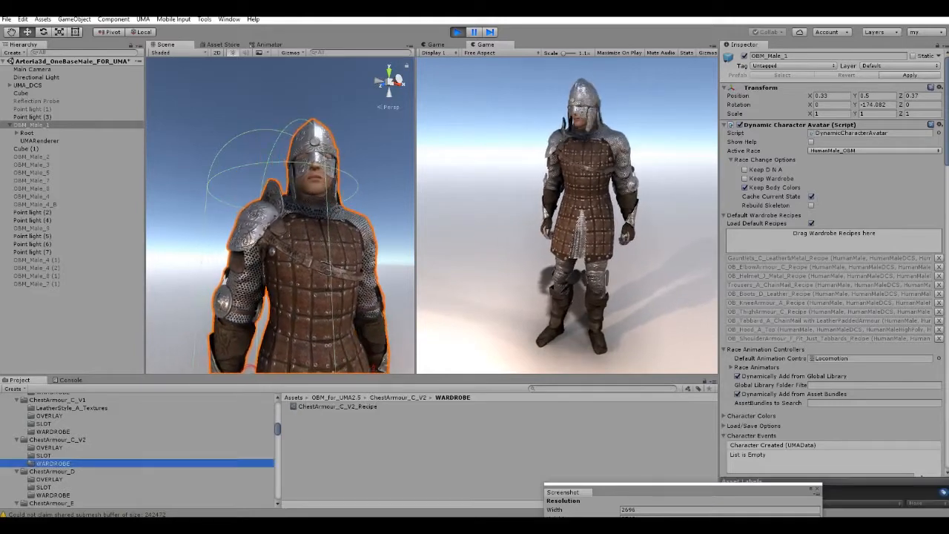
drag(337, 406, 834, 234)
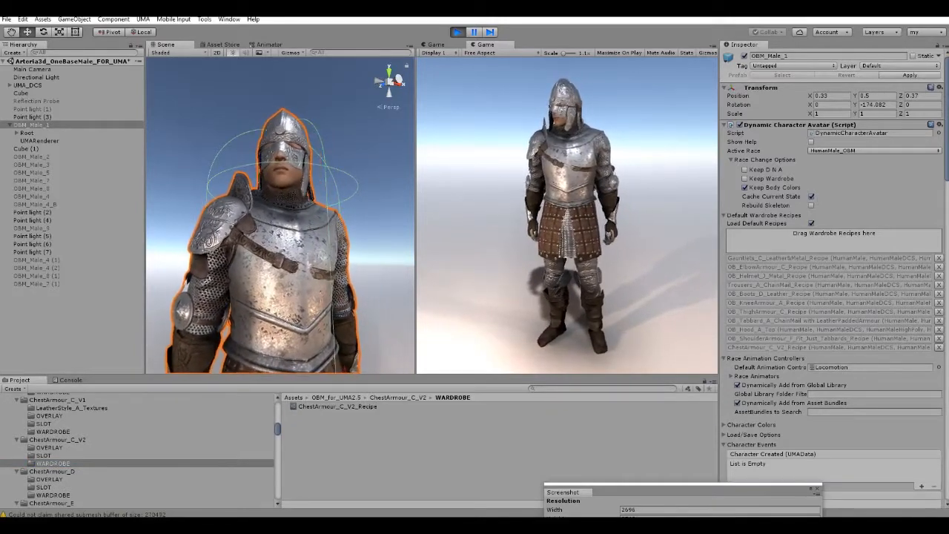
click(938, 338)
Add OB_ShoulderArmour_F_to_fit_TorsoArmour_A-E from the ShoulderArmour_F wardrobe folder to OBM_Male_1 and inspect how it sits on the breastplate.
scroll(141, 452, down, 5)
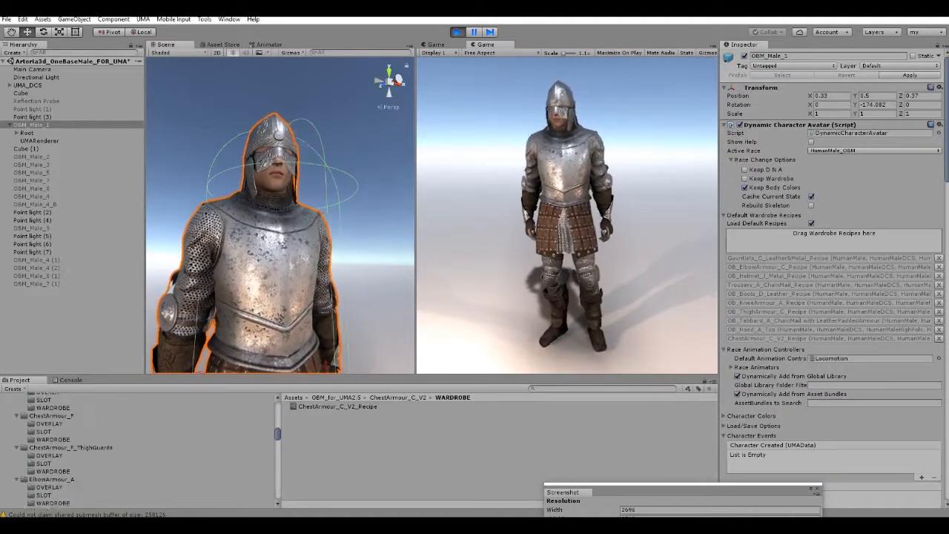
scroll(141, 453, down, 10)
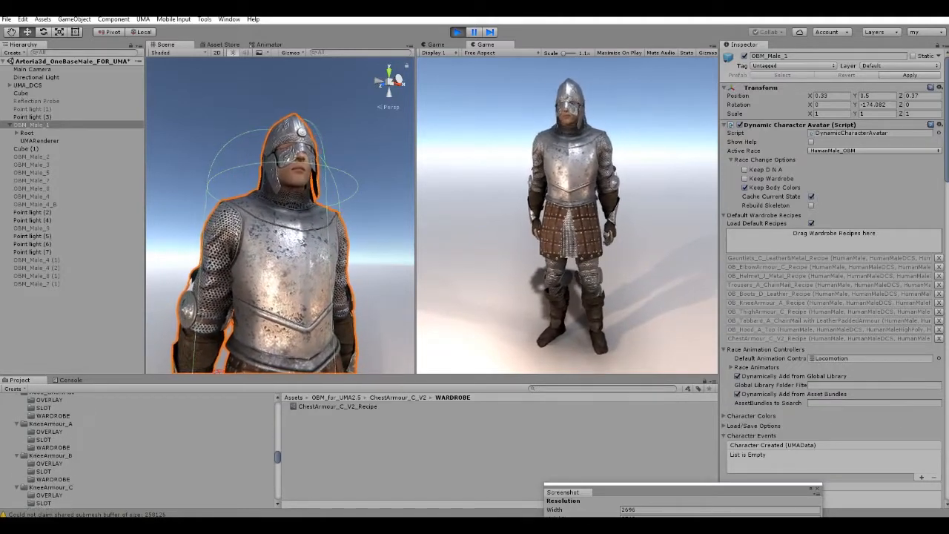
scroll(141, 452, down, 5)
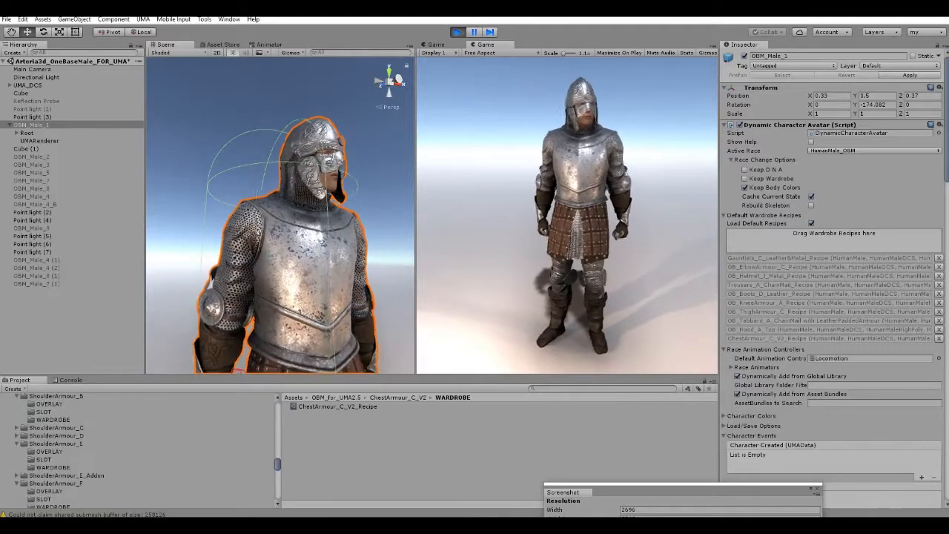
click(52, 448)
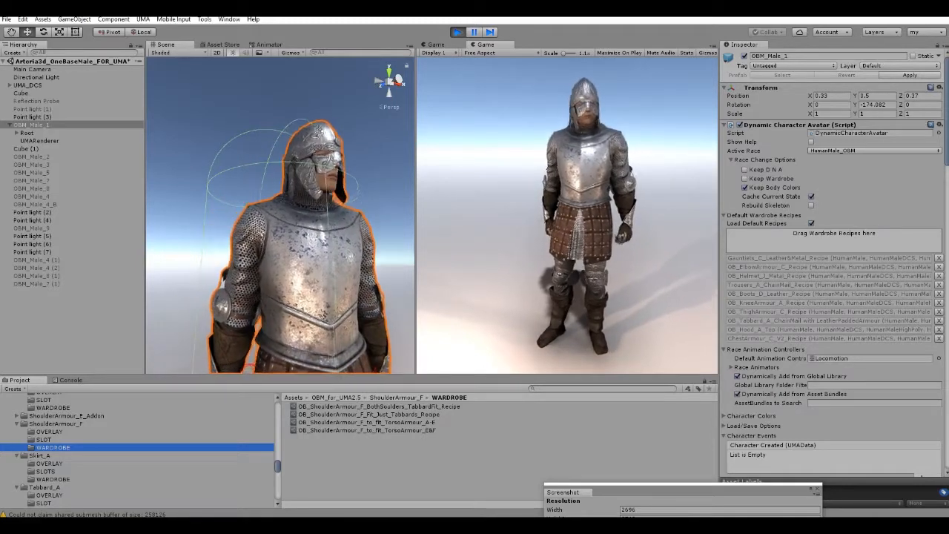
drag(367, 422, 801, 256)
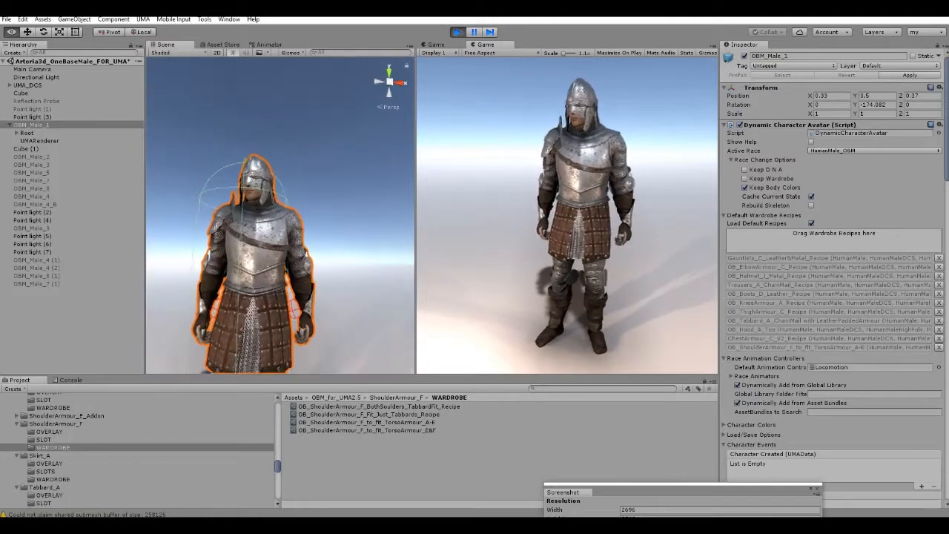
scroll(281, 215, down, 5)
alt+drag(244, 215, 352, 248)
scroll(281, 215, up, 3)
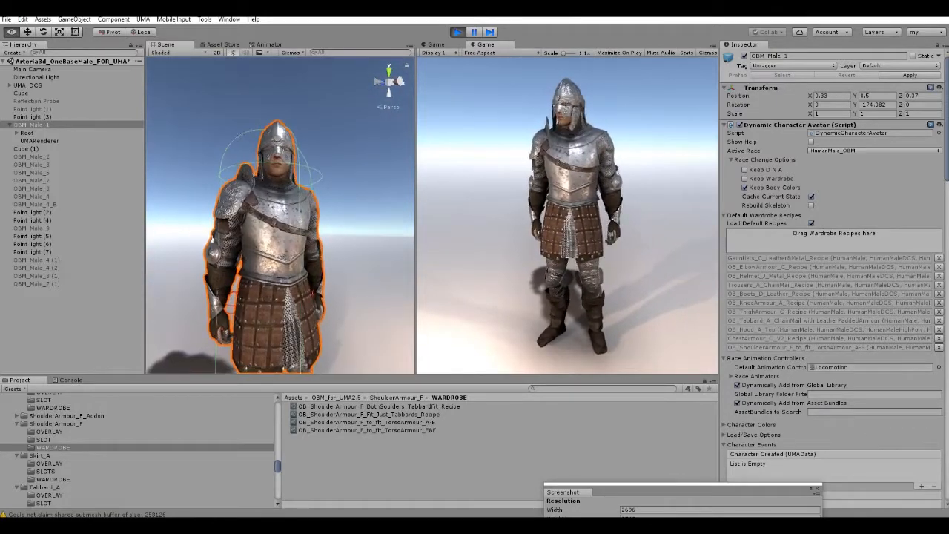
right_drag(280, 215, 280, 169)
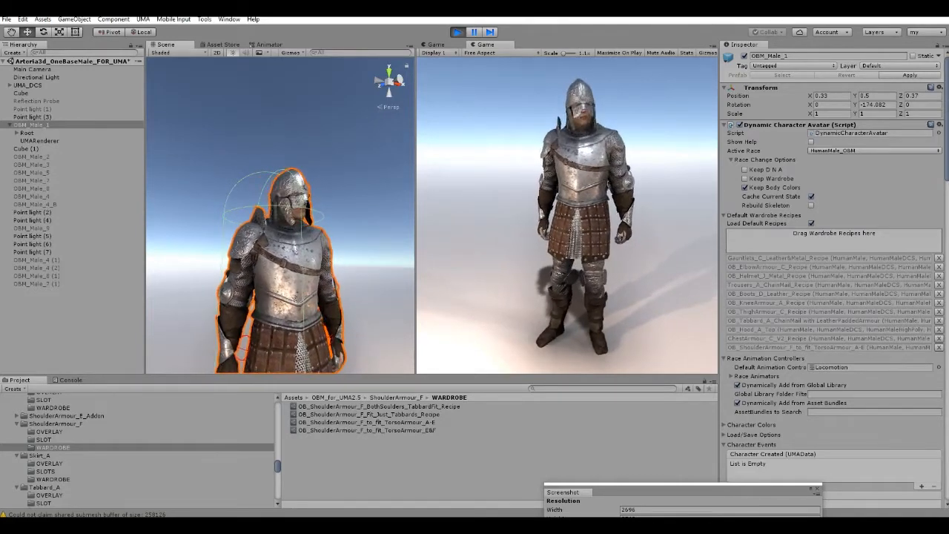
Remove the ChestArmour_C_V2 and Tabbard_A ChainMail with LeatherPaddedArmour recipes from OBM_Male_1.
click(939, 339)
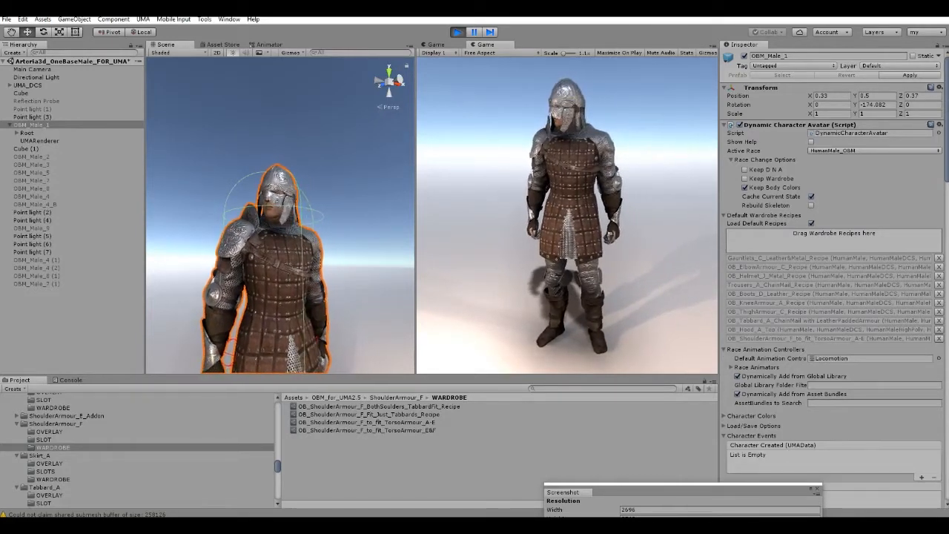
right_drag(288, 180, 272, 256)
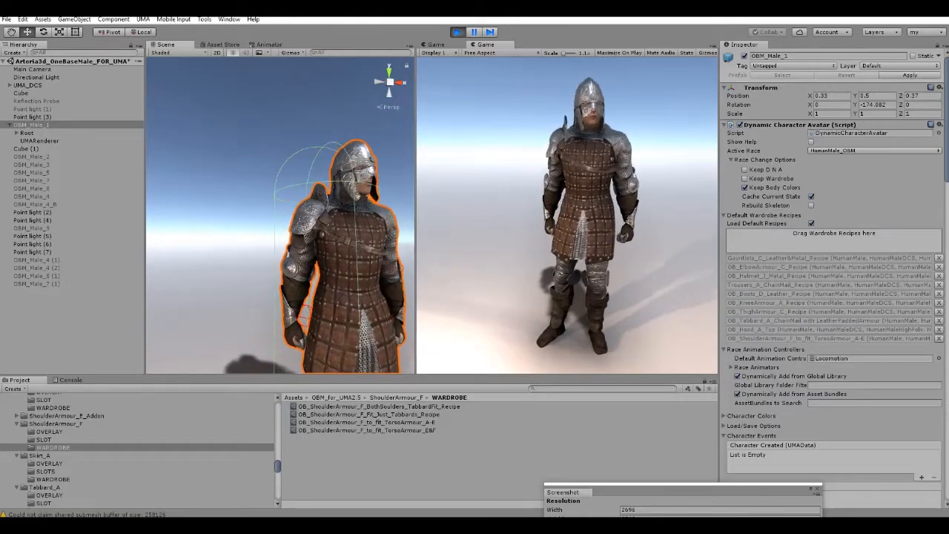
click(939, 321)
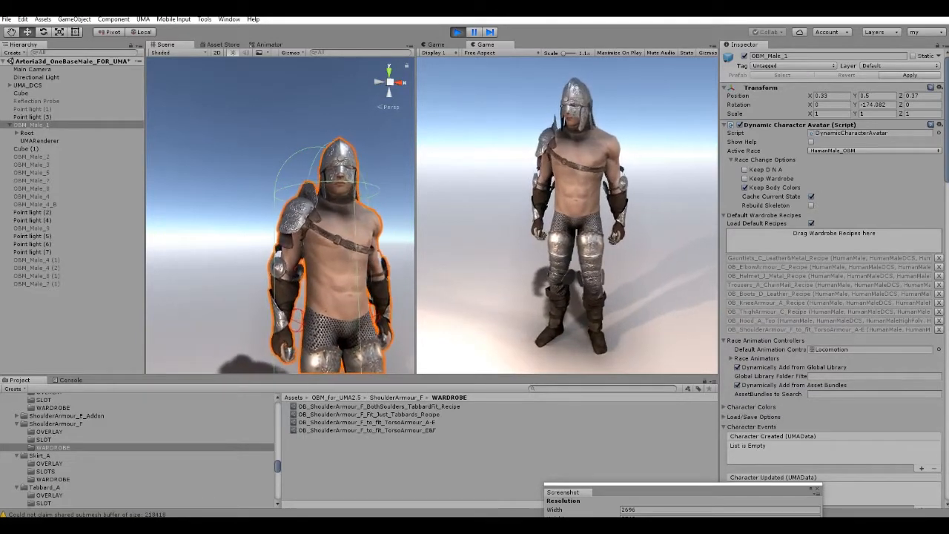
Dress OBM_Male_1 in OB_Skirt_A_(SHORTER)_Recipe from the Skirt_A wardrobe folder.
click(52, 448)
click(53, 479)
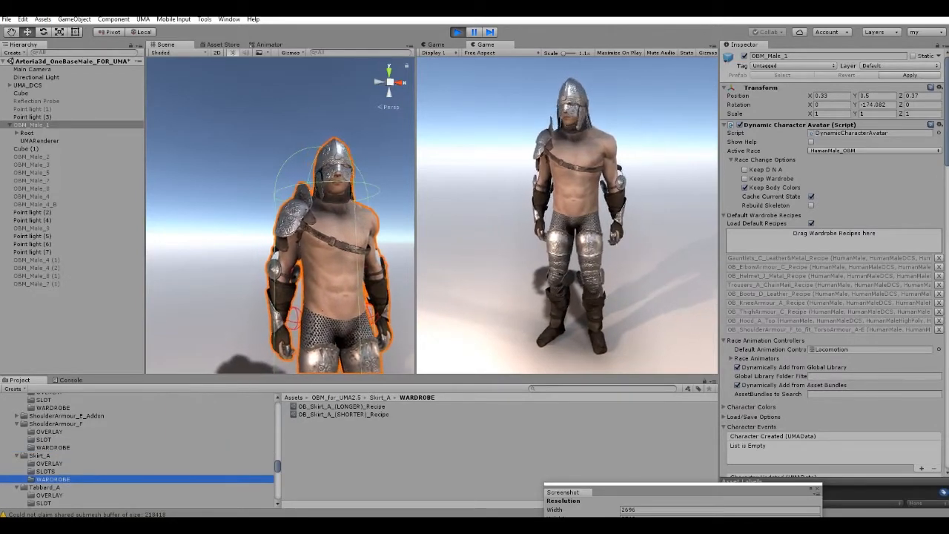
middle_drag(326, 259, 320, 251)
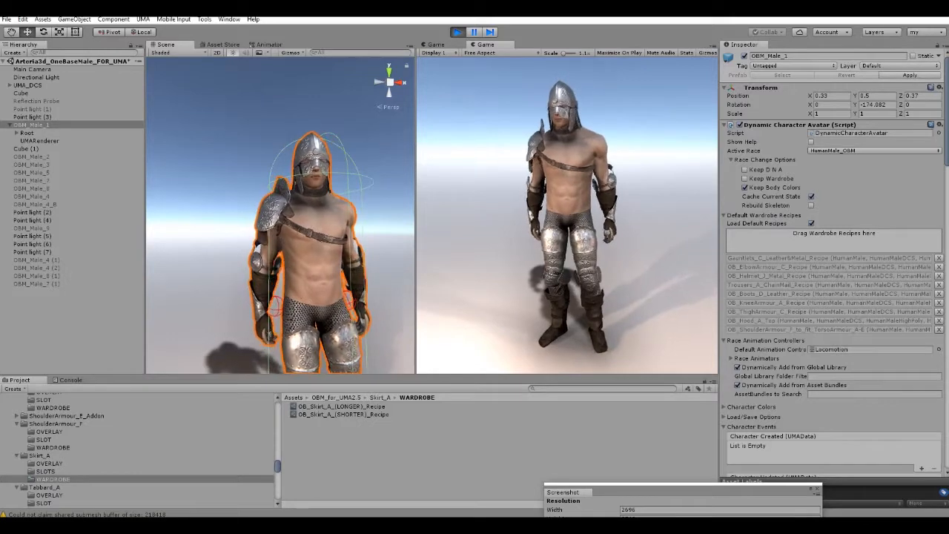
drag(344, 414, 834, 239)
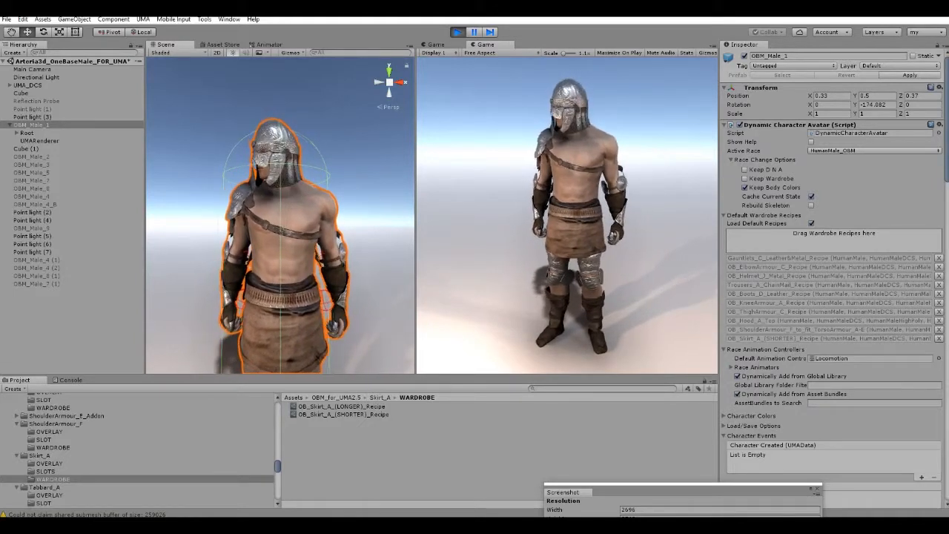
Replace the Helmet_J metal and Hood_A recipes on OBM_Male_1 with OB_Helmet_I_Recipe from the Helmet_I_ROGL wardrobe folder.
click(939, 276)
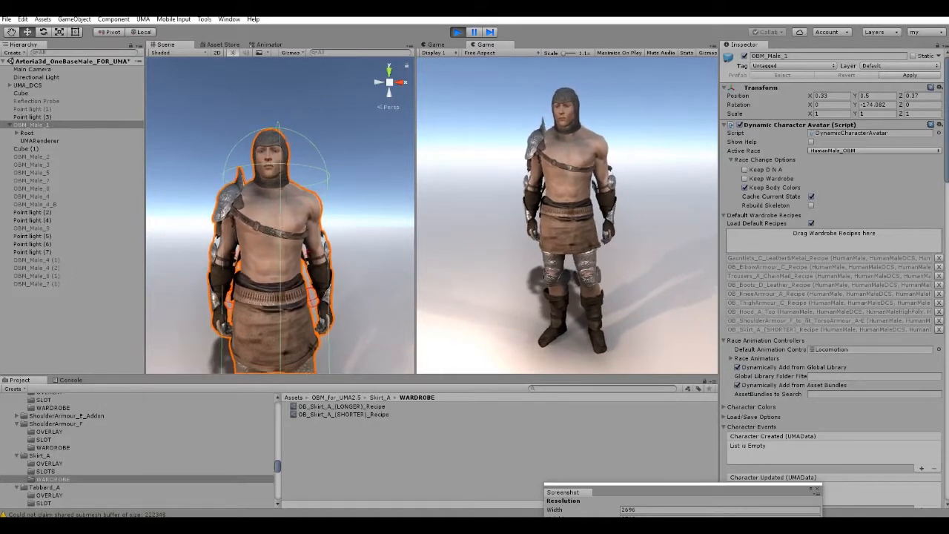
click(939, 312)
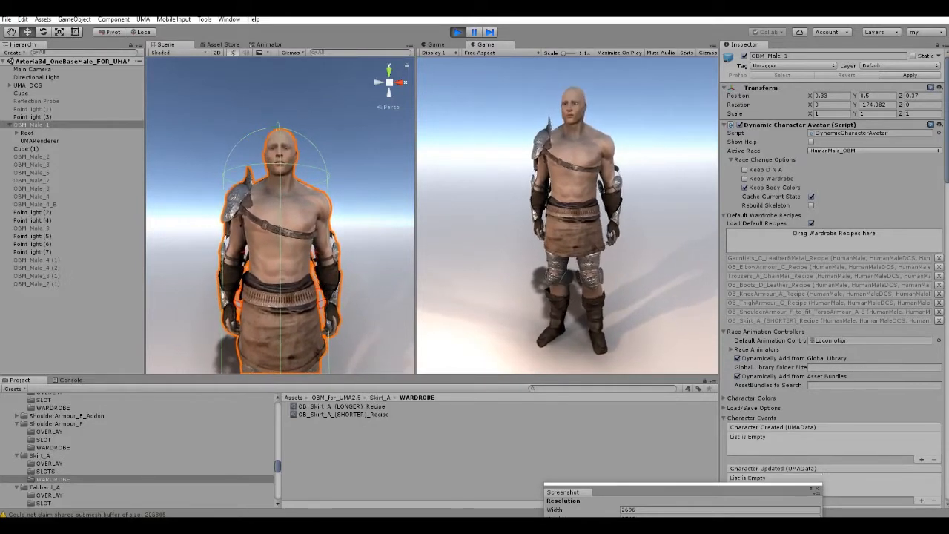
scroll(137, 449, up, 6)
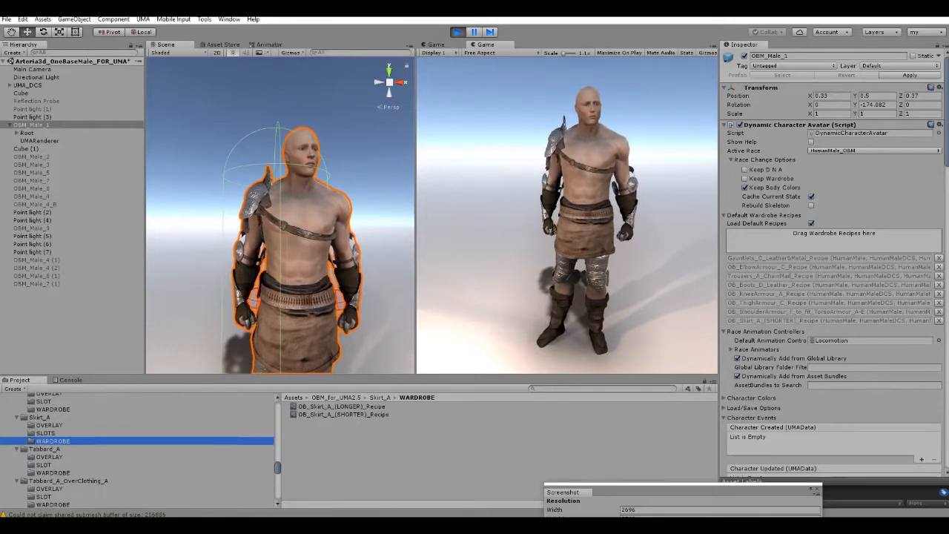
scroll(137, 448, up, 6)
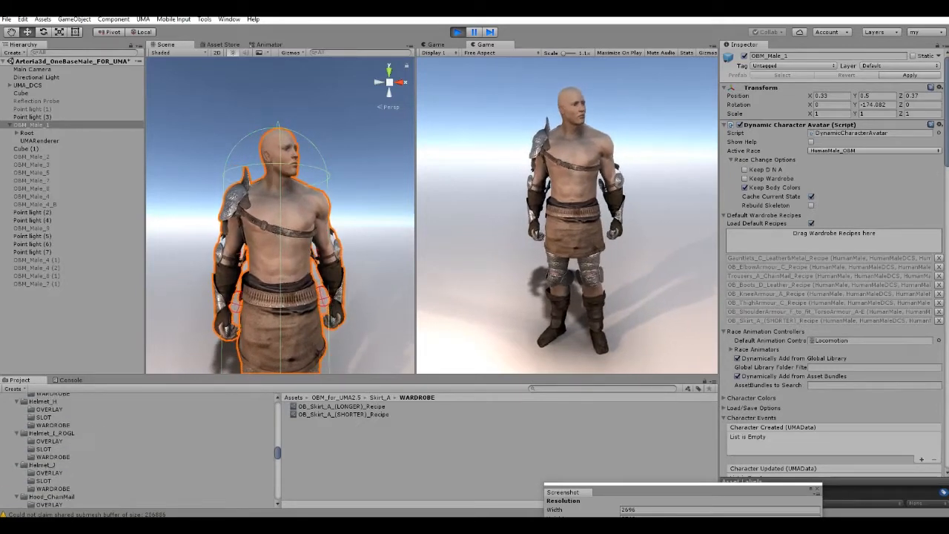
click(53, 483)
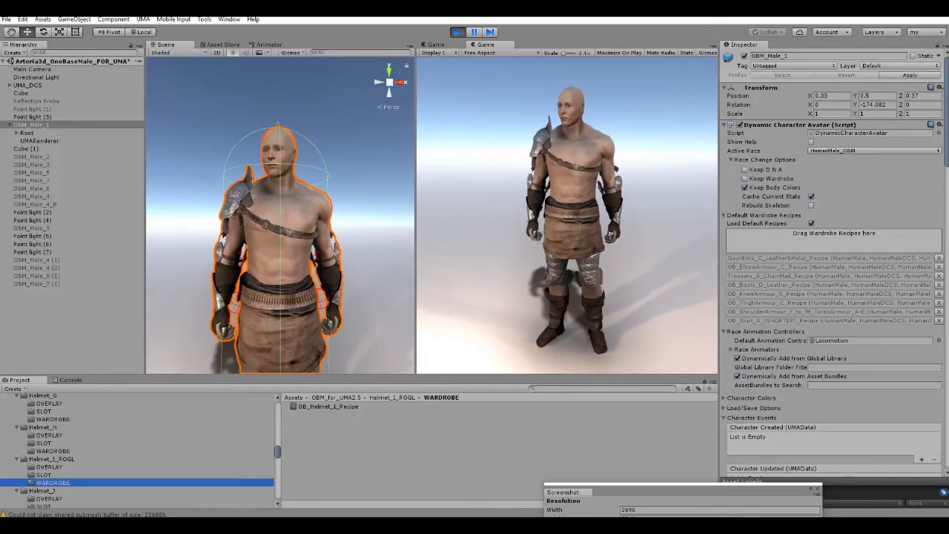
drag(328, 406, 830, 240)
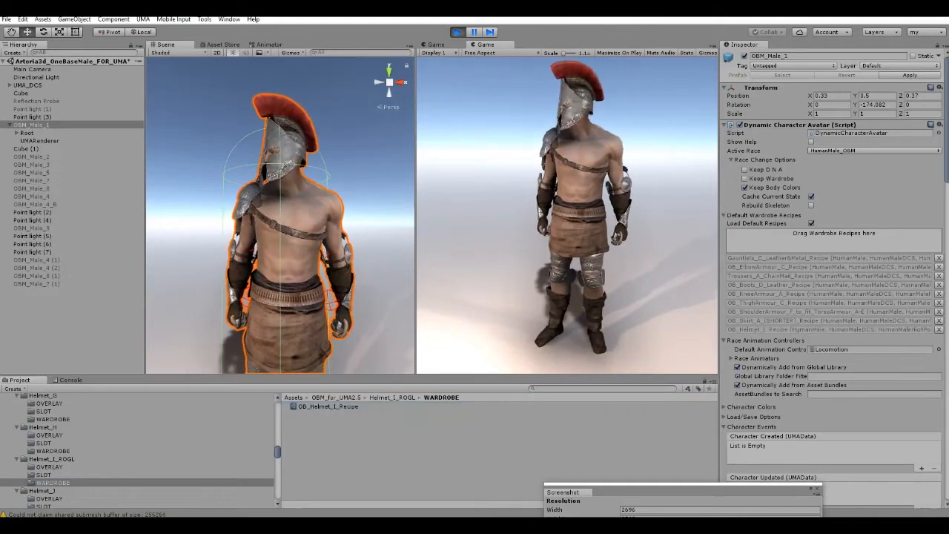
right_drag(278, 203, 251, 207)
key(a)
key(d)
key(s)
key(w)
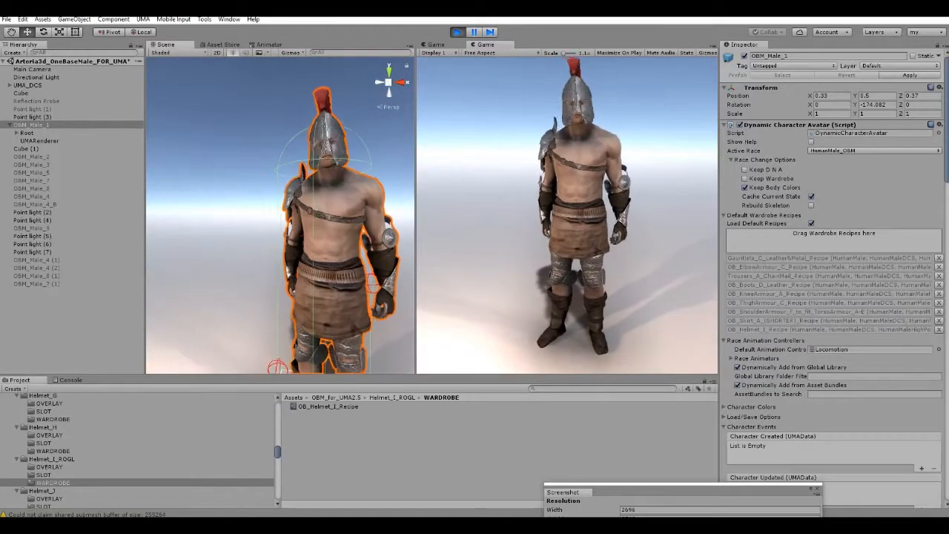
Replace the single-shoulder ShoulderArmour_F recipe on OBM_Male_1 with OB_ShoulderArmour_F_BothSoulders_TabbardFit_Recipe and view the whole figure.
scroll(141, 452, down, 4)
scroll(59, 448, down, 5)
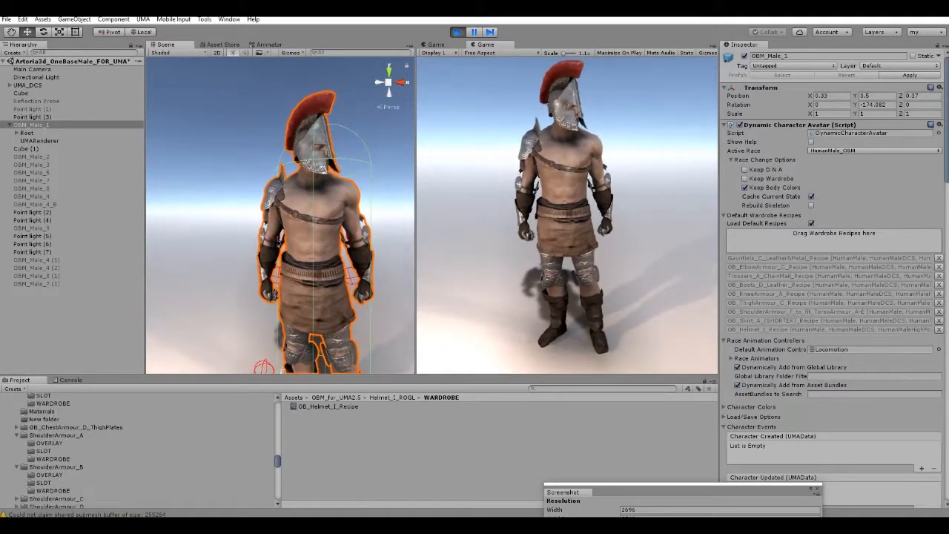
click(56, 495)
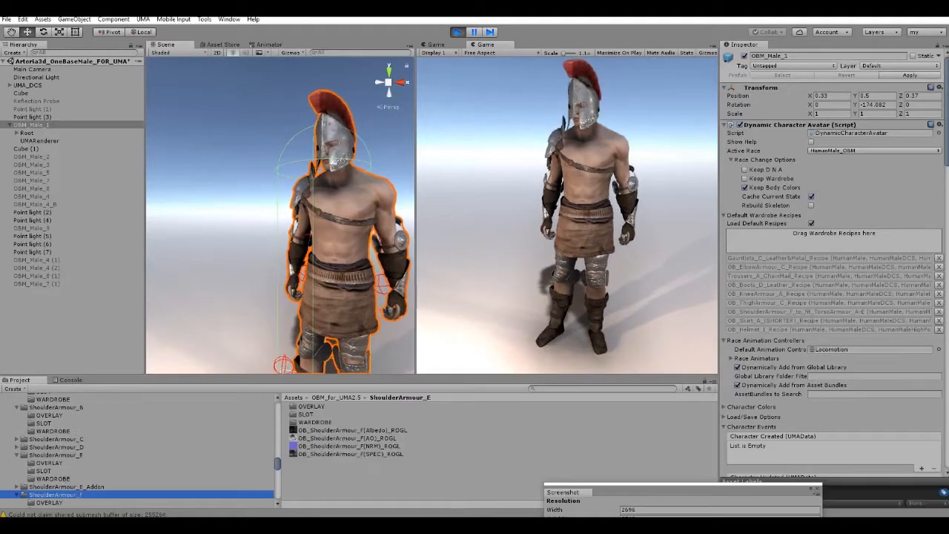
scroll(59, 474, down, 2)
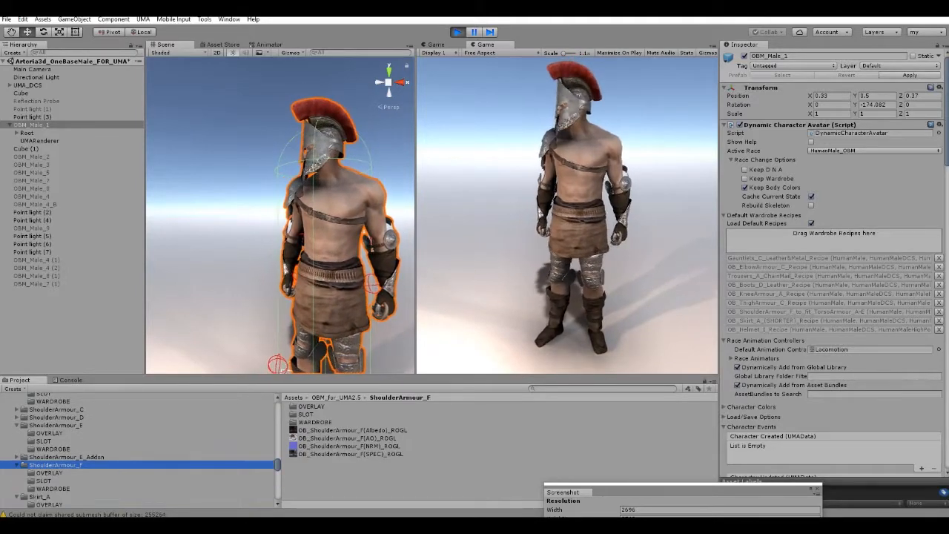
click(53, 489)
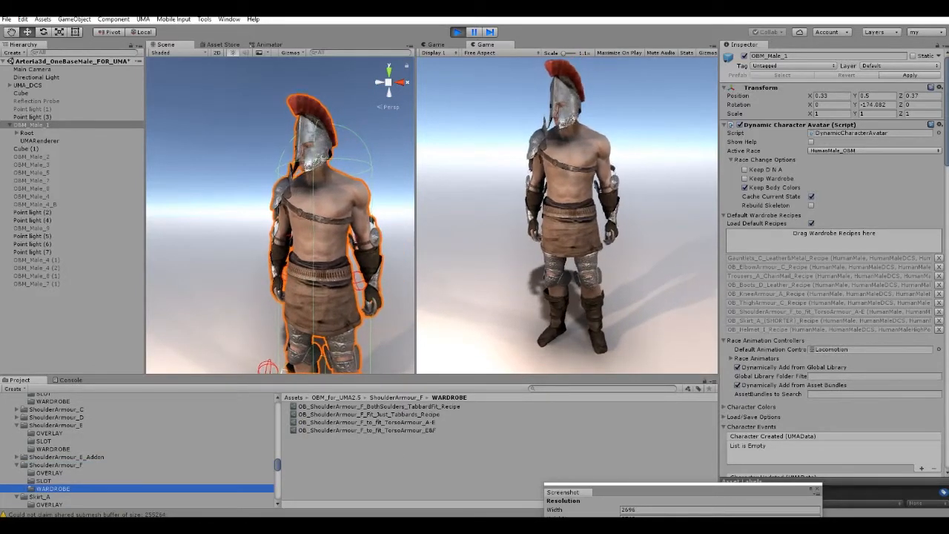
click(939, 311)
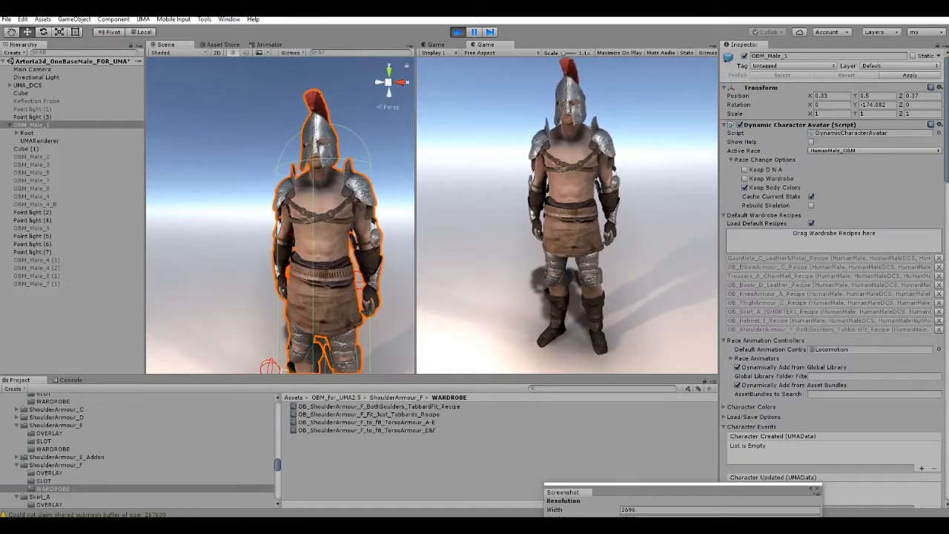
alt+drag(326, 215, 275, 241)
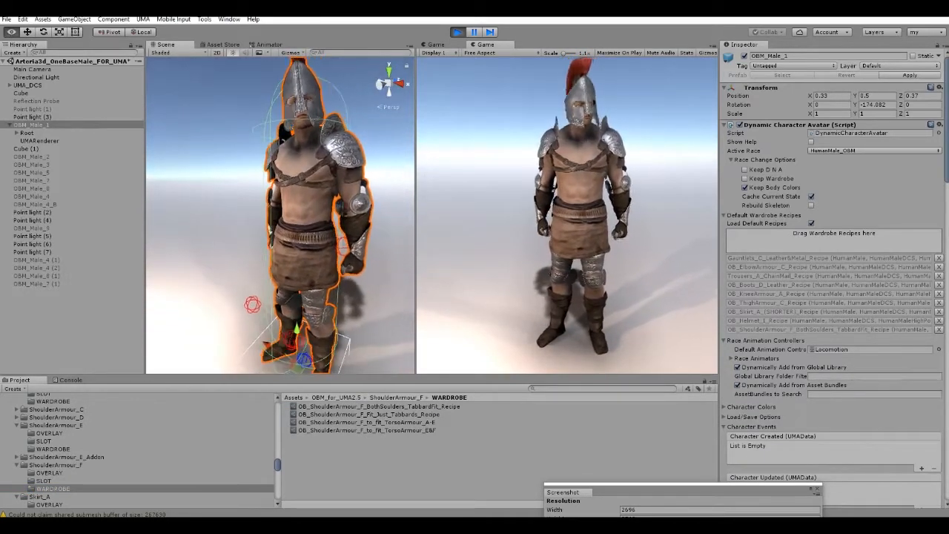
alt+scroll(276, 241, down, 5)
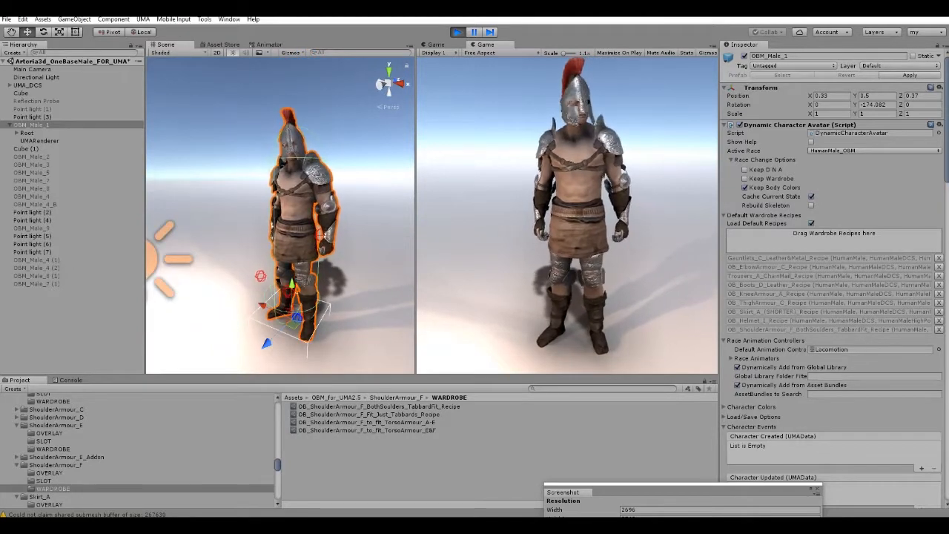